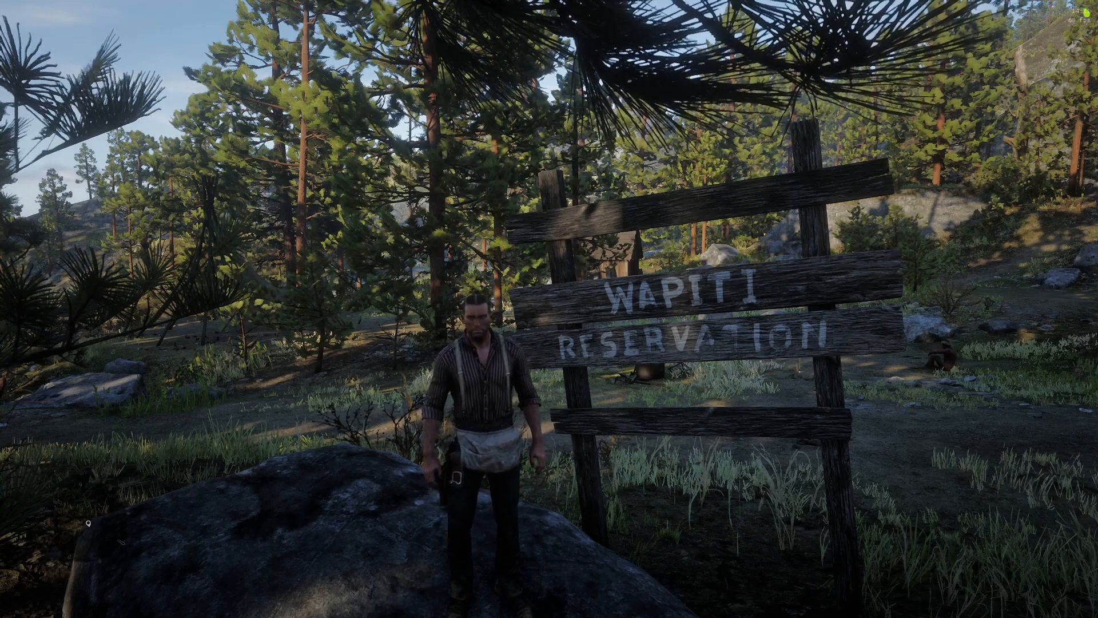
Switch to the resources folder in File Explorer and inspect the contents of wapiti_sign_removal inside [maps]
key("alt+Tab")
key("alt+Tab")
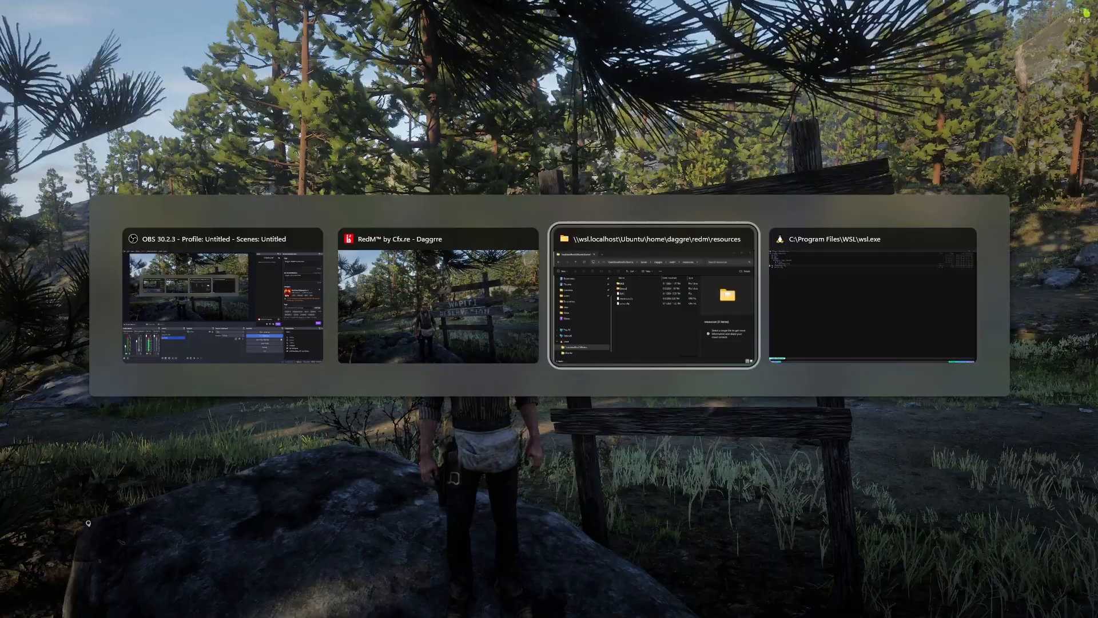
key("alt+Tab")
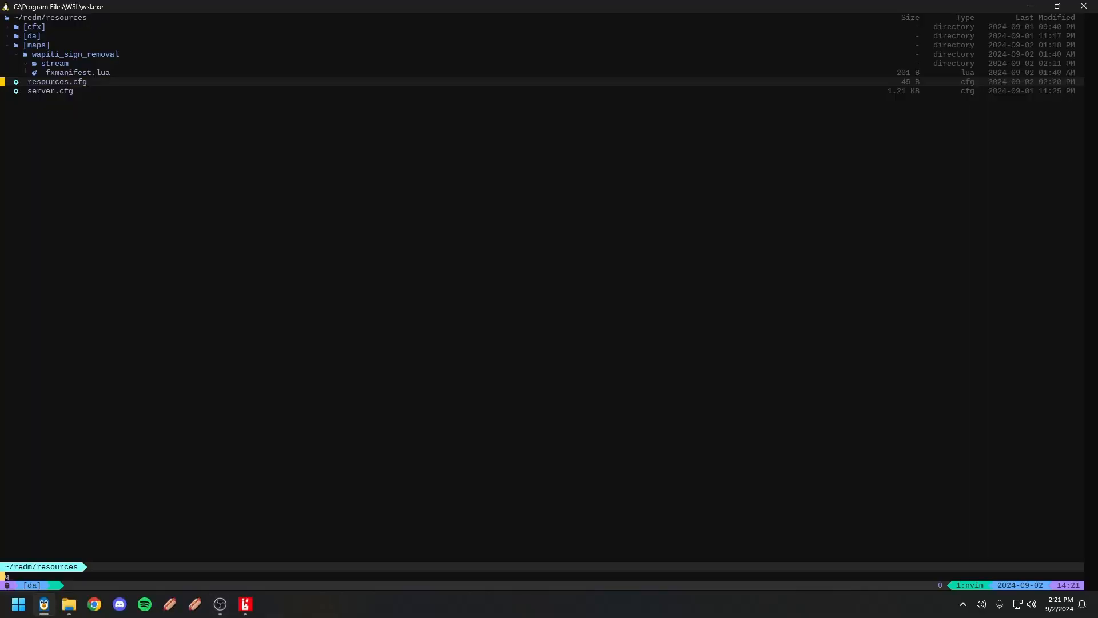
key("alt+Tab")
key("alt+Tab")
key("alt+Tab")
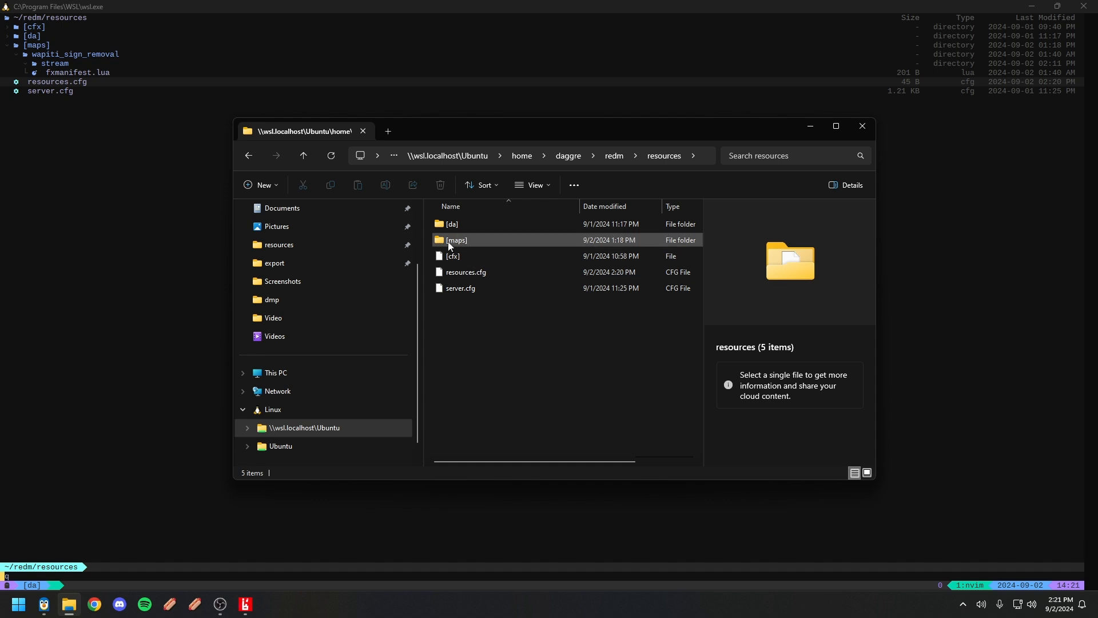
double_click(450, 240)
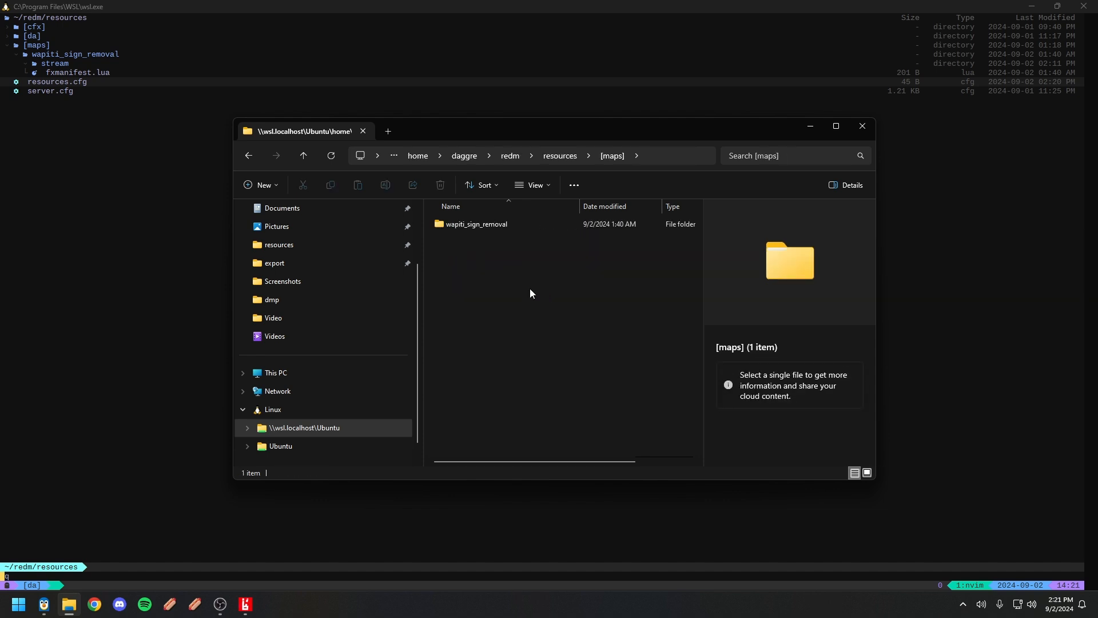
left_click(453, 226)
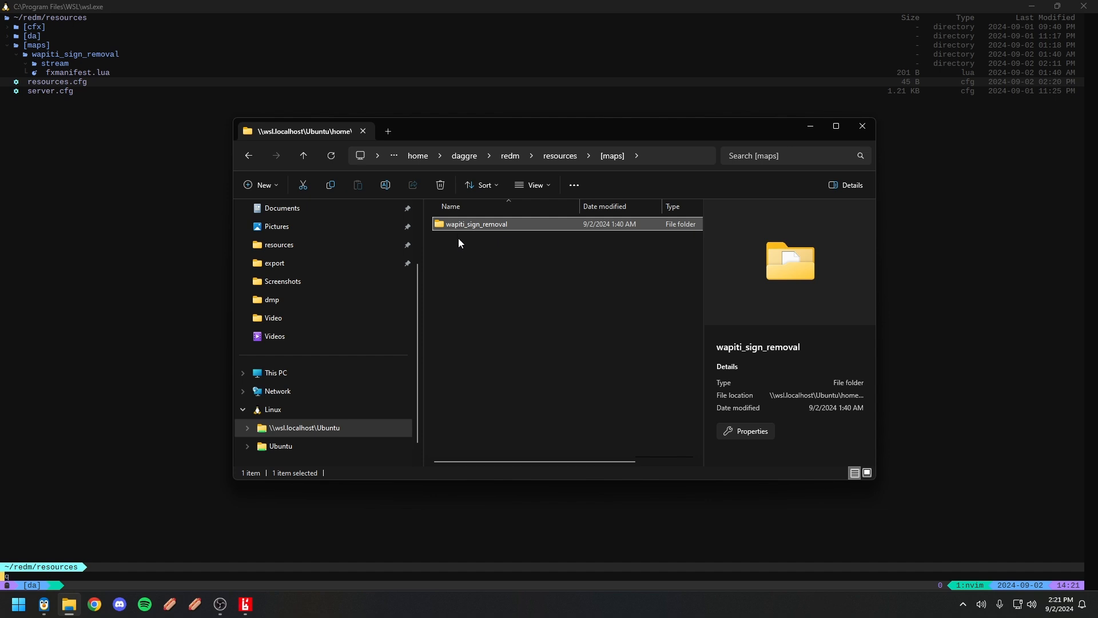
double_click(457, 225)
left_click(454, 225)
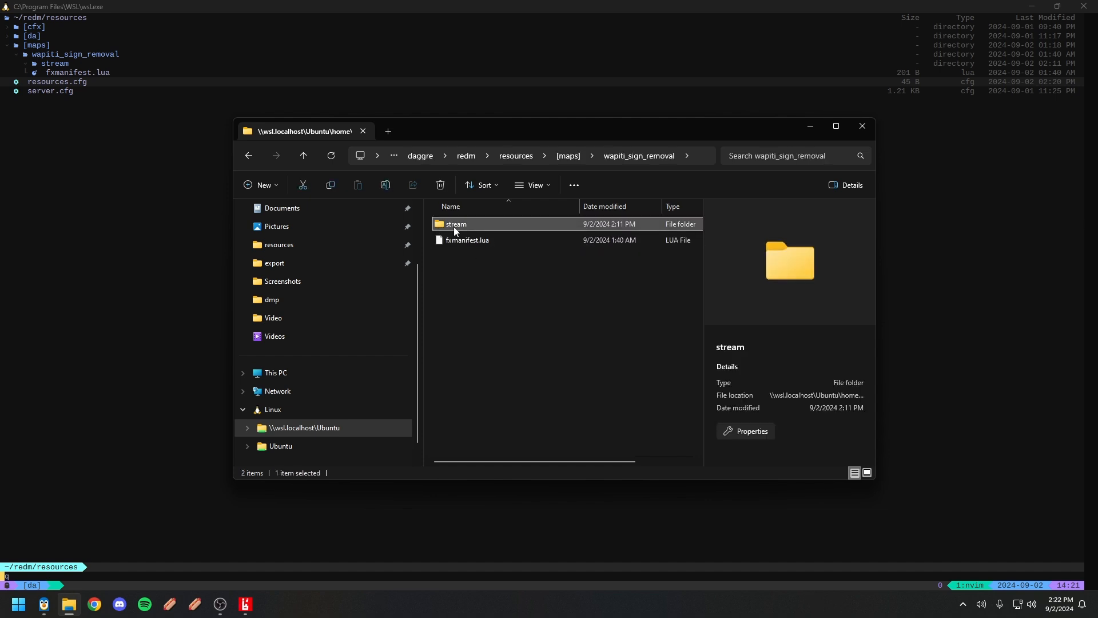
left_click(464, 241)
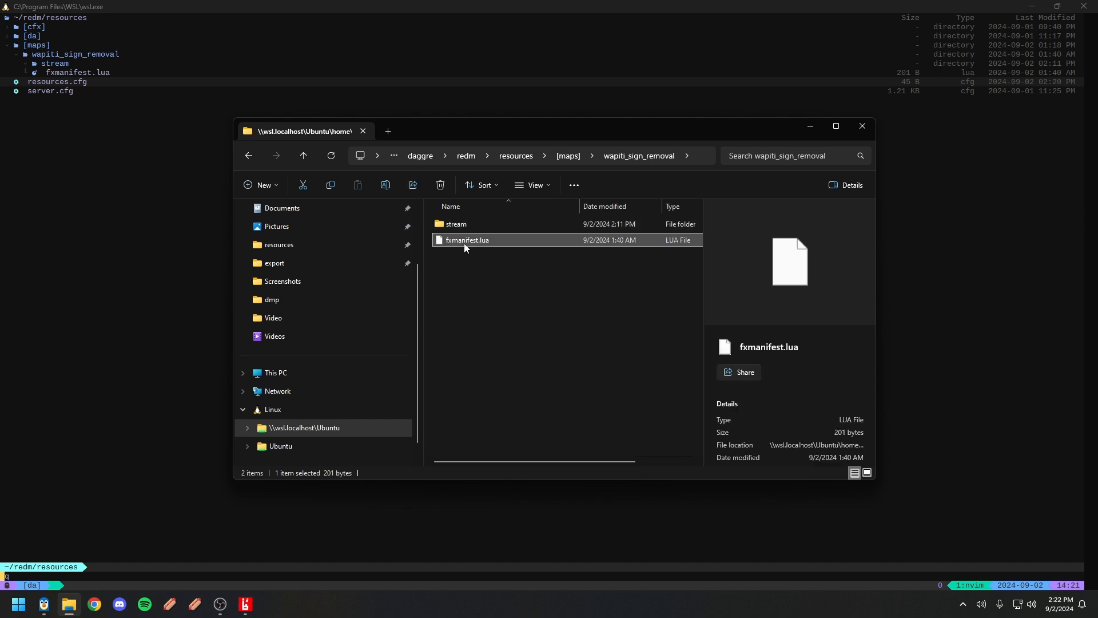
Switch to the terminal editor, open fxmanifest.lua from wapiti_sign_removal and review its lines
left_click(53, 242)
key("k")
key("Return")
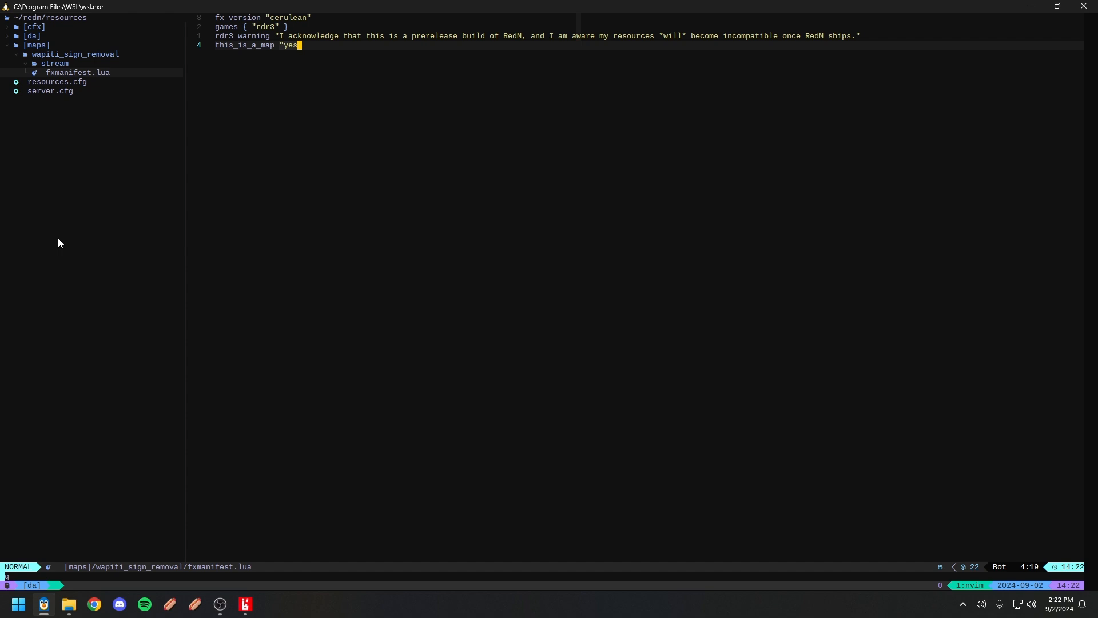
key("k")
key("k")
key("k")
key("j")
key("j")
key("j")
Add the line "ensure wapiti_sign_removal" at the end of resources.cfg, separated by a blank line, and save the file
key("ctrl+w")
key("h")
key("j")
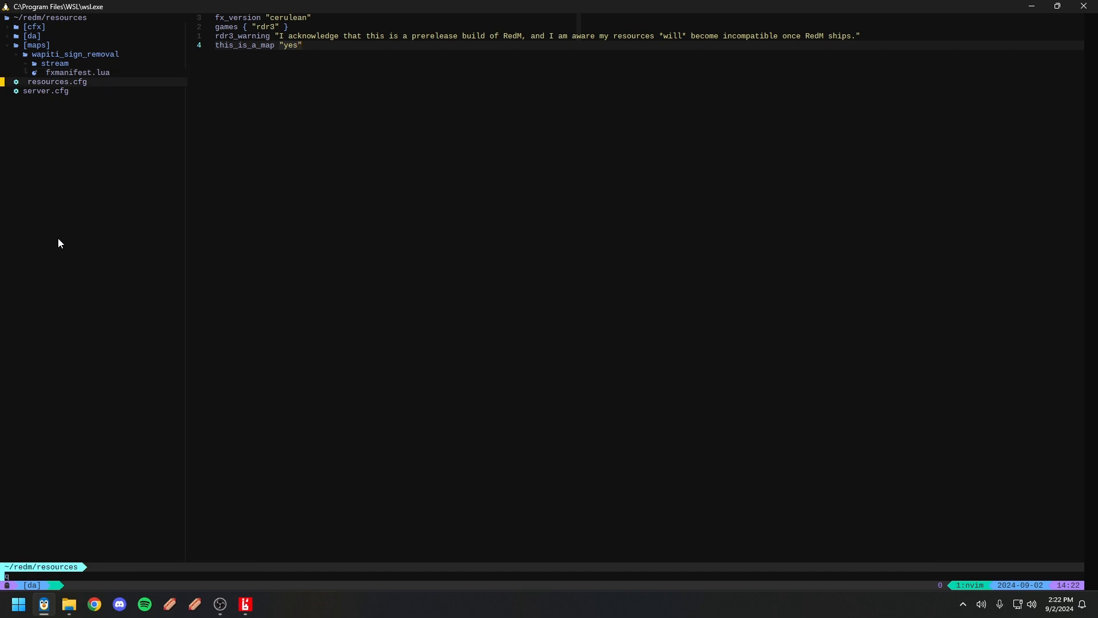
key("Return")
key("o")
key("Return")
type("ensure wapiti_sig")
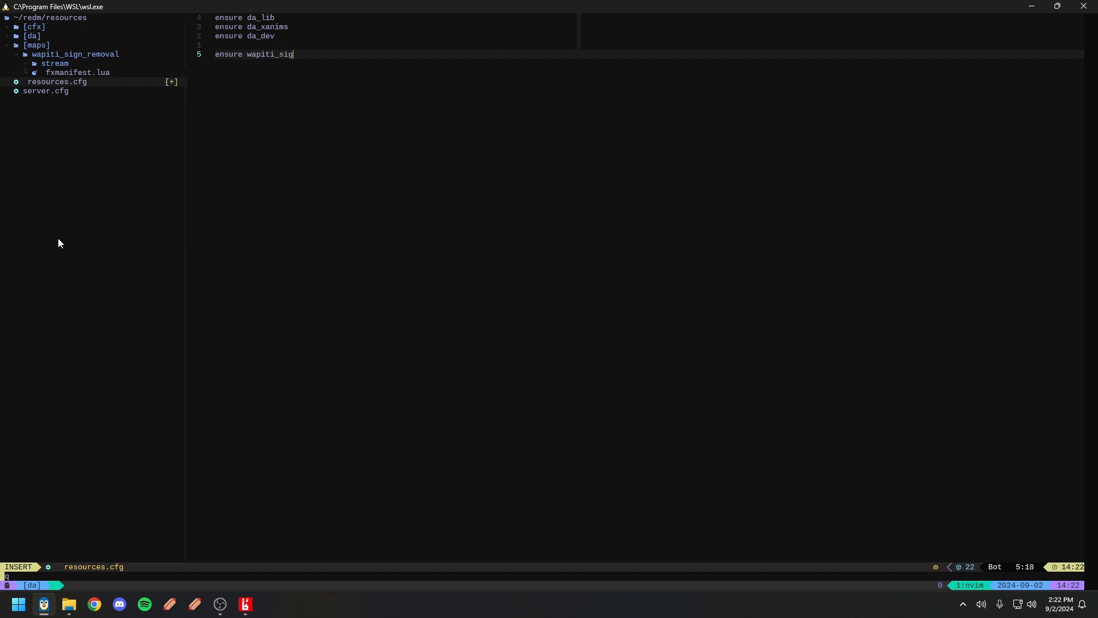
type("a")
key("Escape")
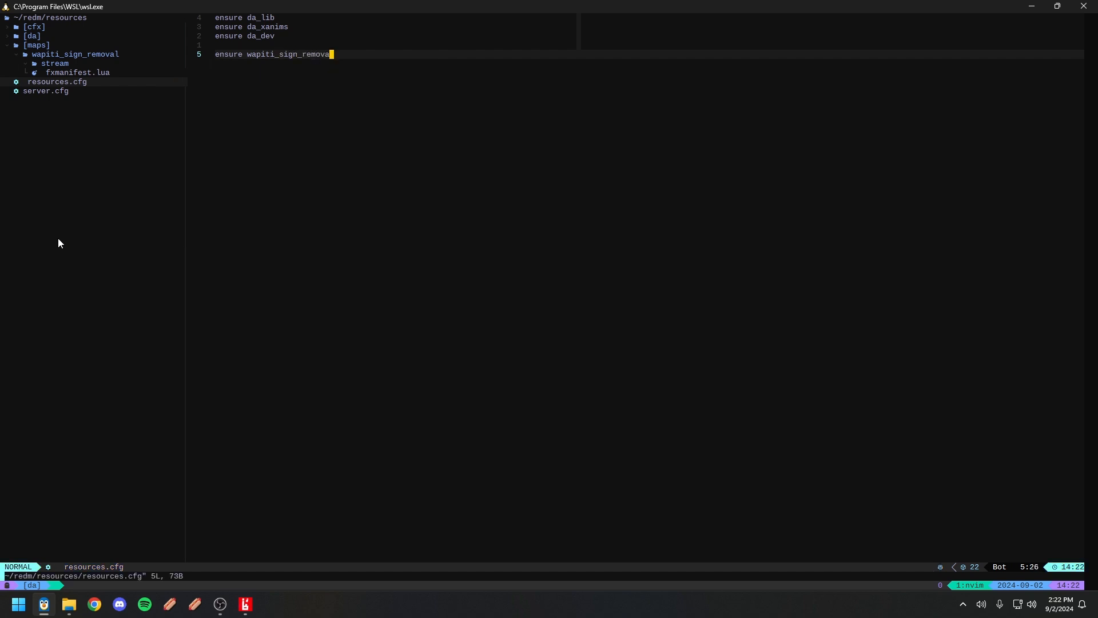
Locate the stream folder in the file tree, and switch to File Explorer to open it inside wapiti_sign_removal
key("ctrl+h")
key("k")
key("k")
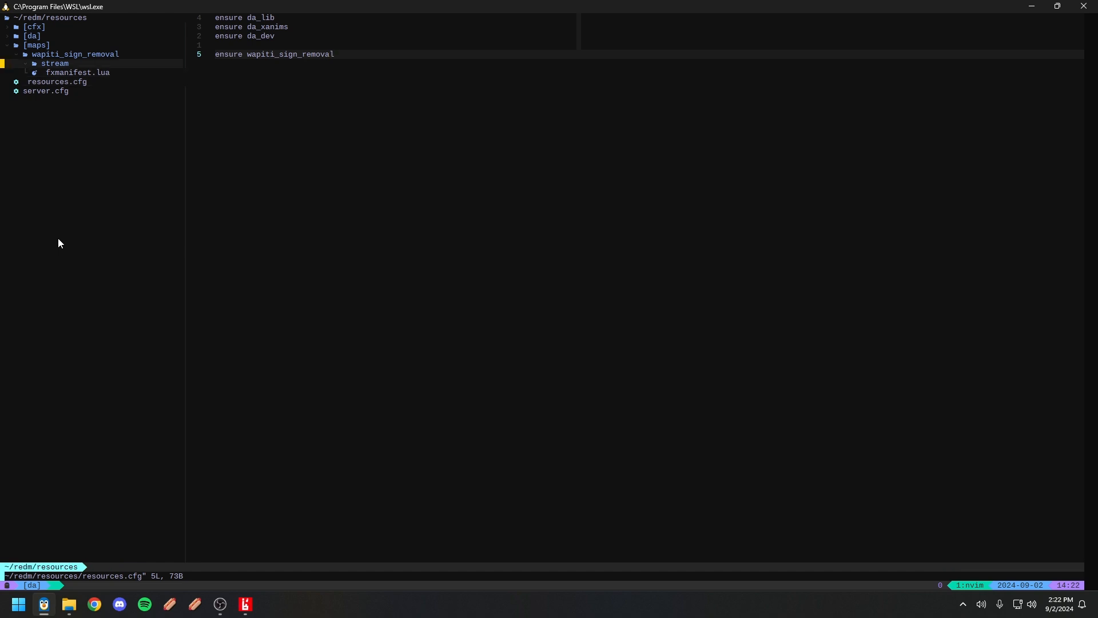
key("alt+Tab")
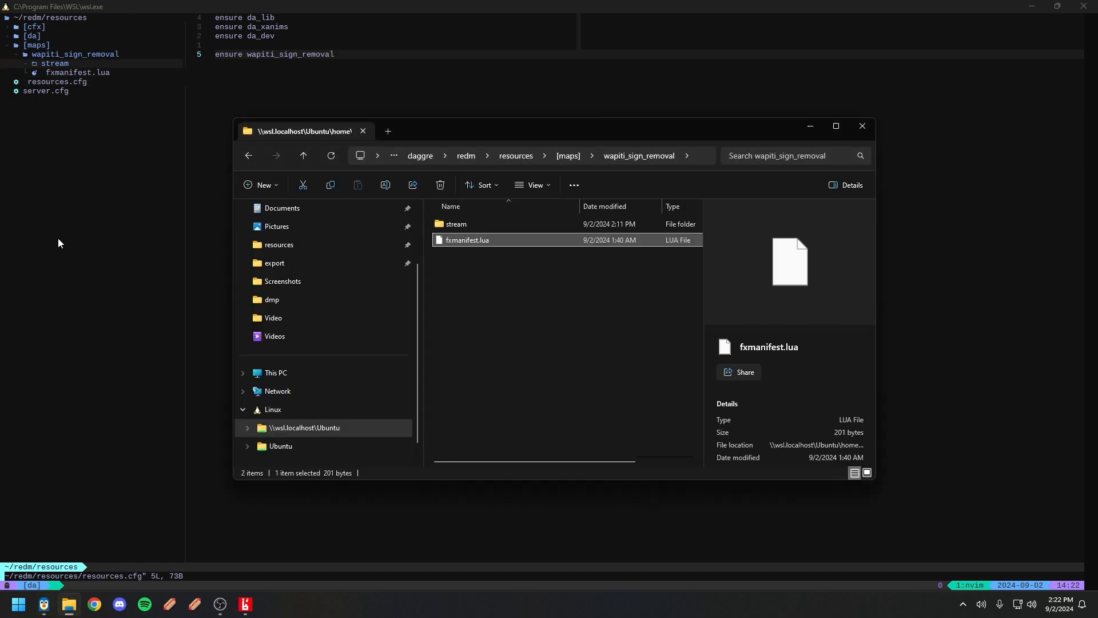
double_click(468, 228)
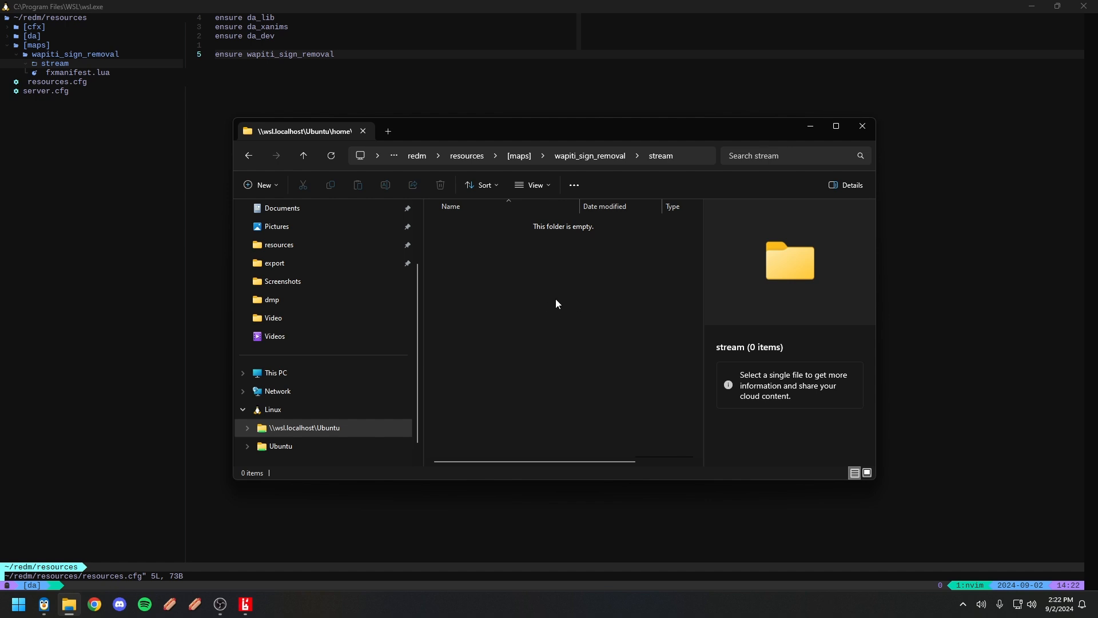
Switch to the RedM game and exit it with the quit console command
key("alt+Tab")
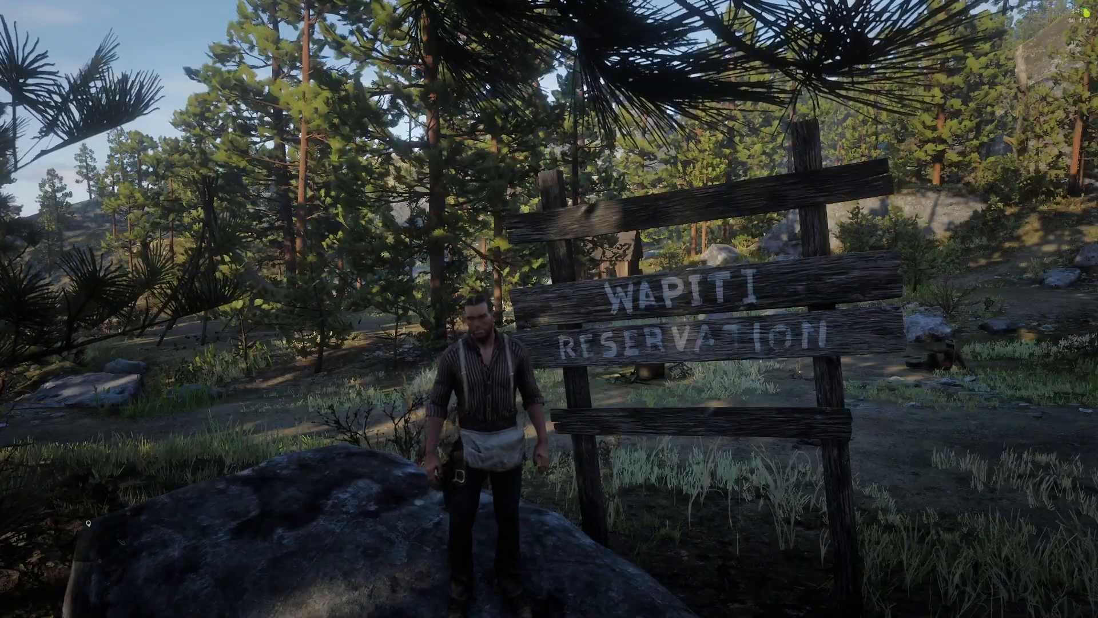
key("F8")
type("quit")
key("Return")
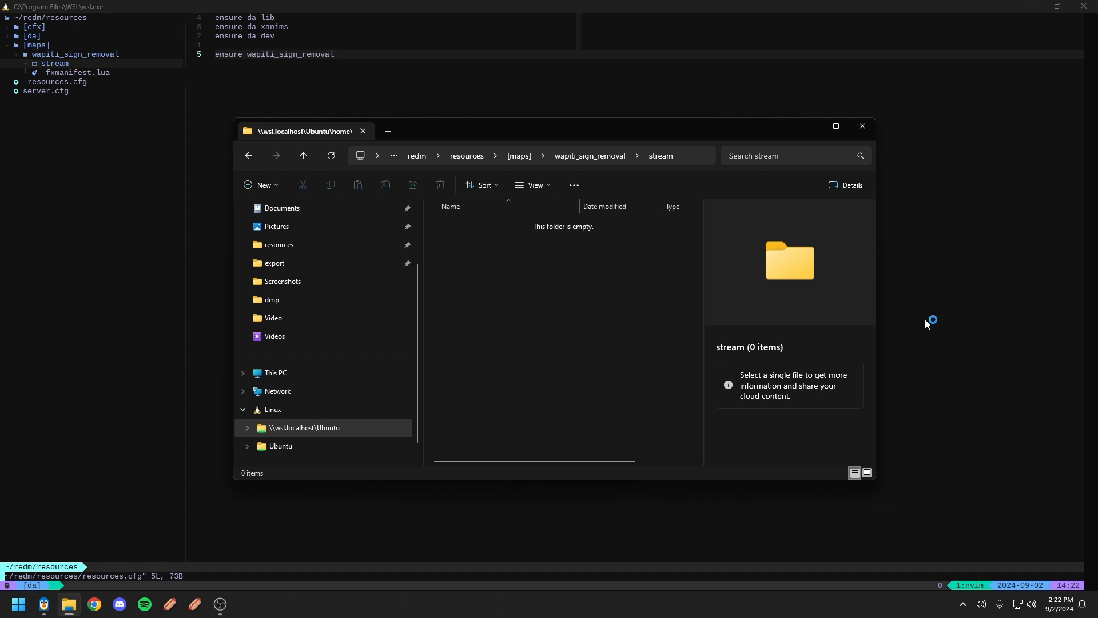
Launch the CodeX world viewer and fly the camera to the Wapiti Reservation sign
left_click(212, 584)
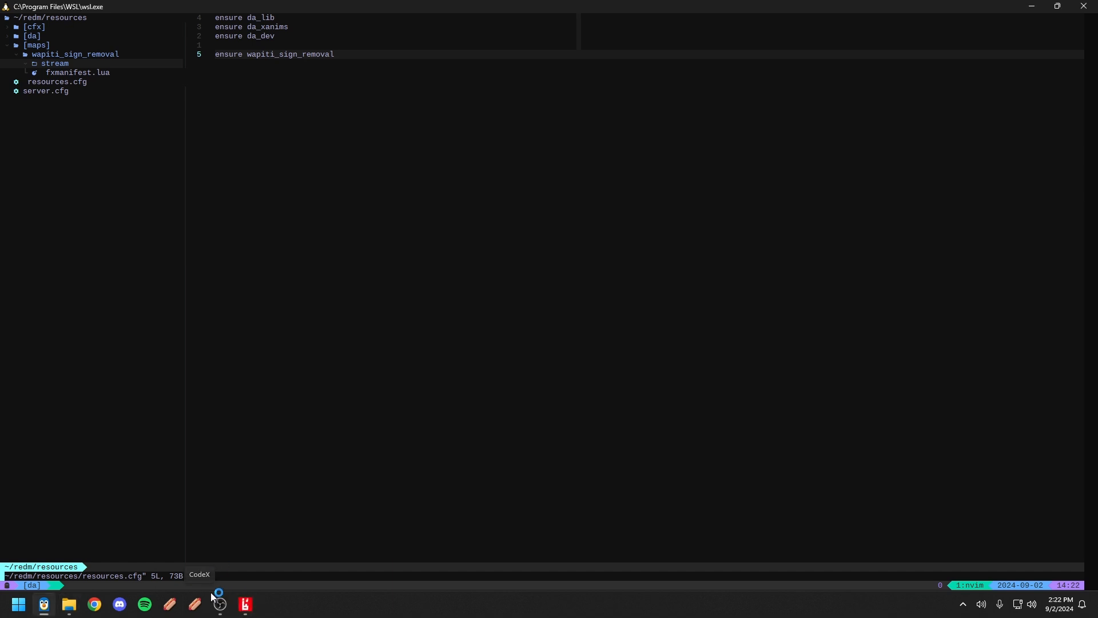
right_click(199, 609)
left_click(198, 609)
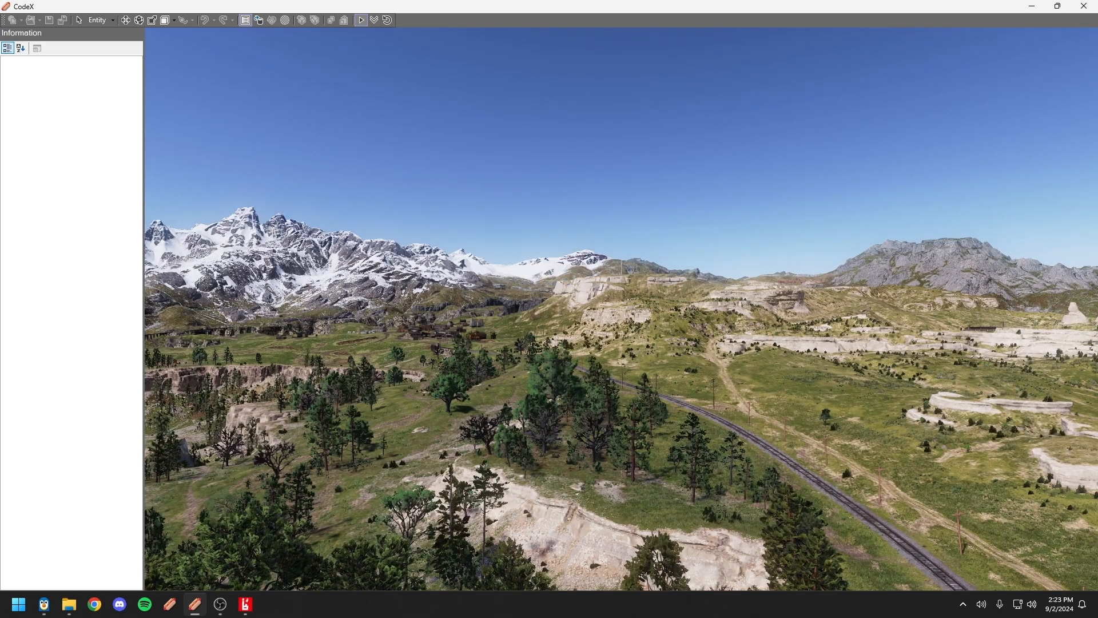
key("w")
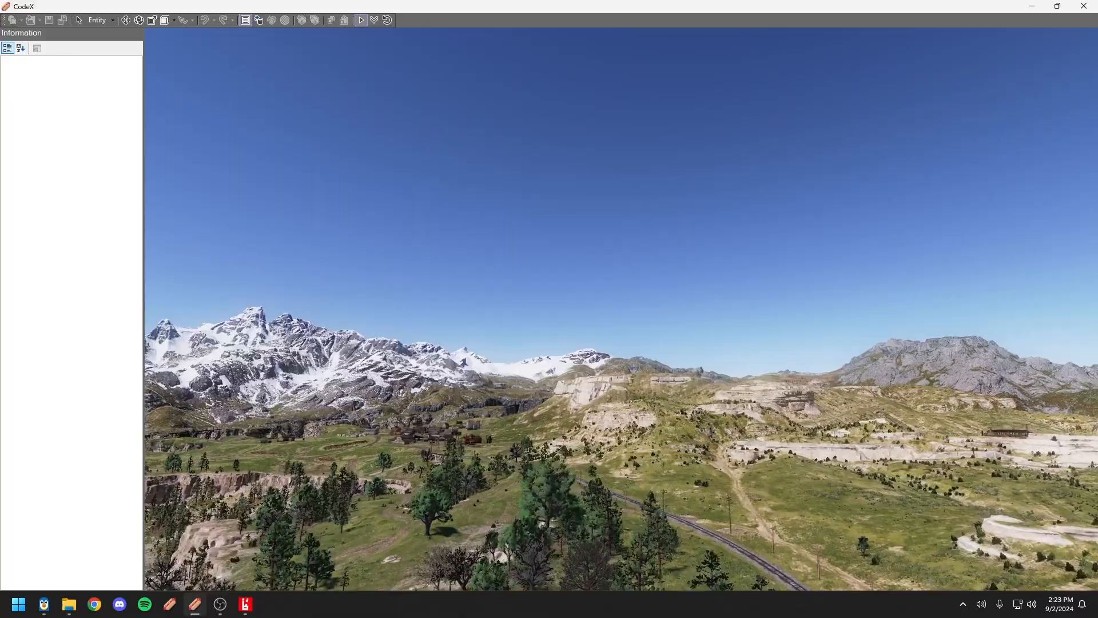
key("w")
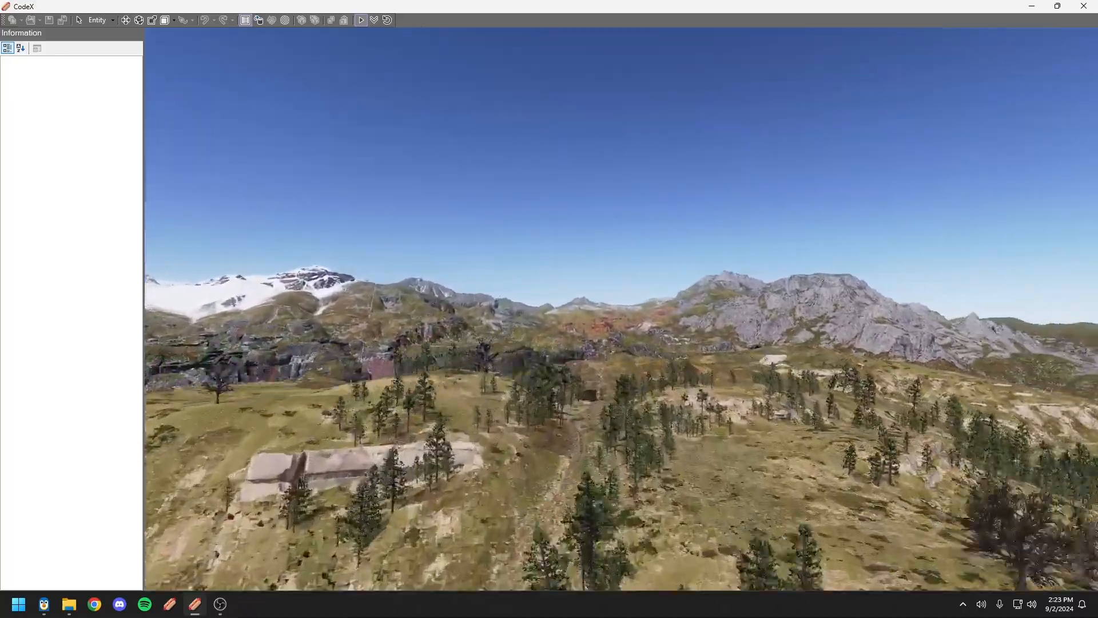
key("w")
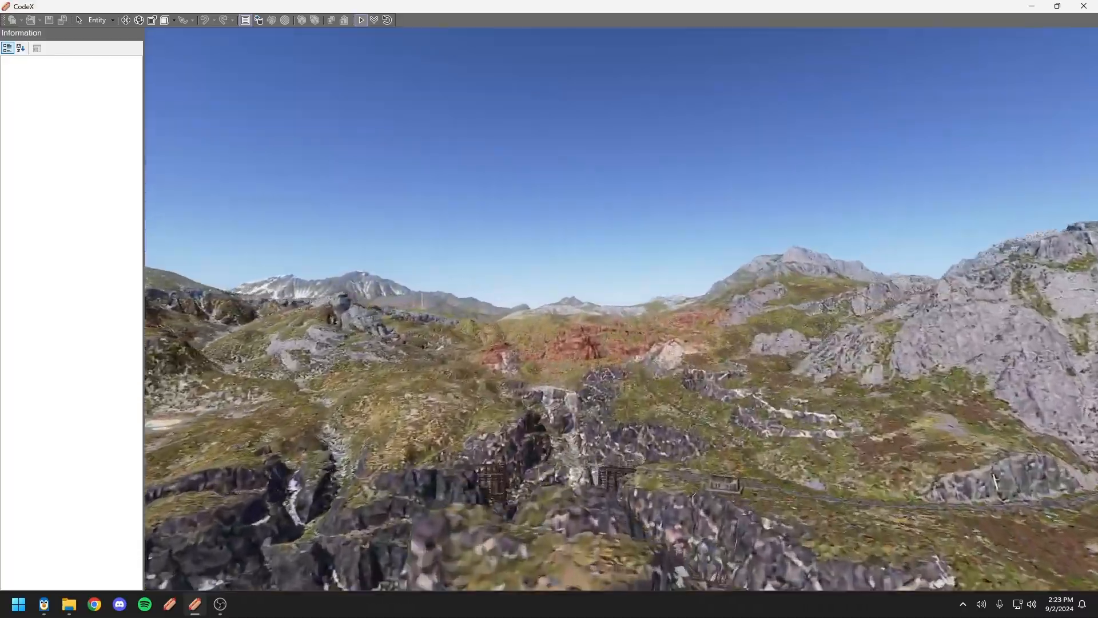
key("w")
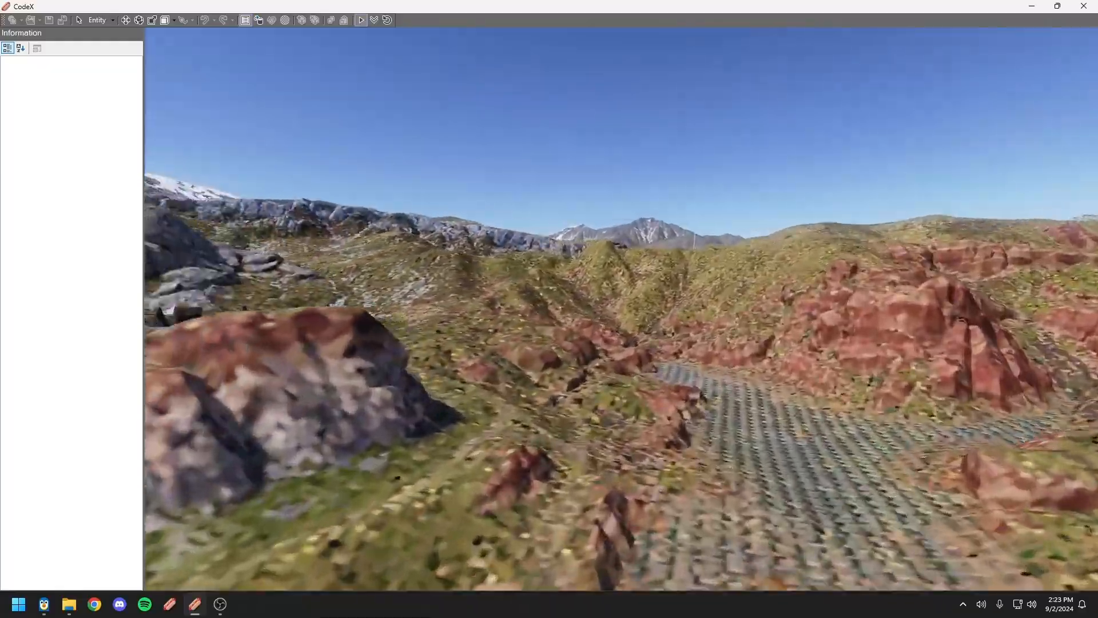
key("w")
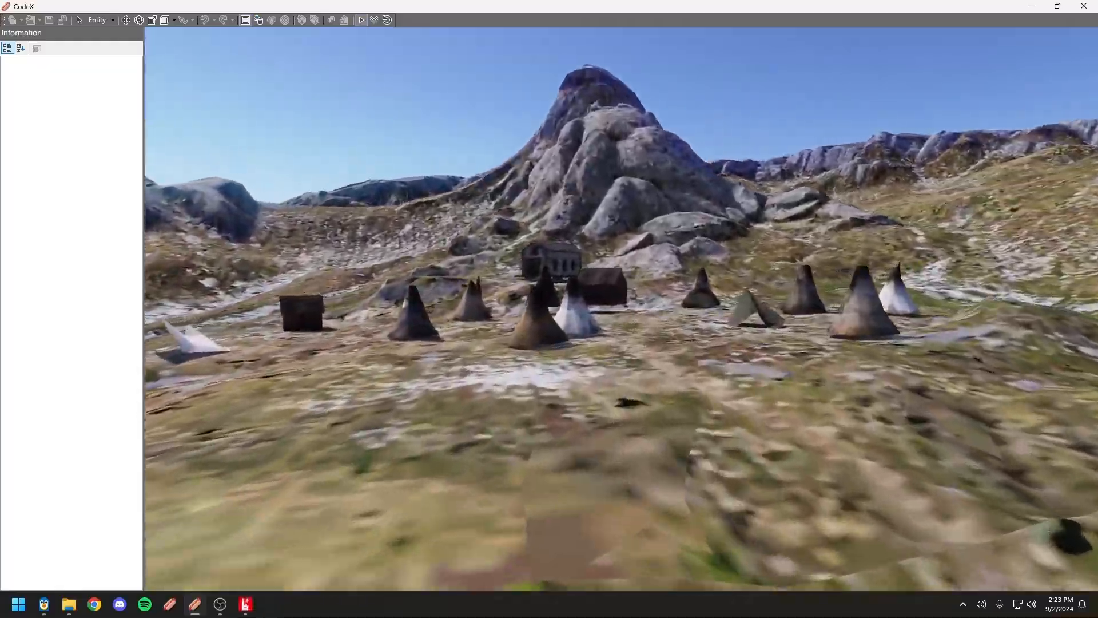
key("w")
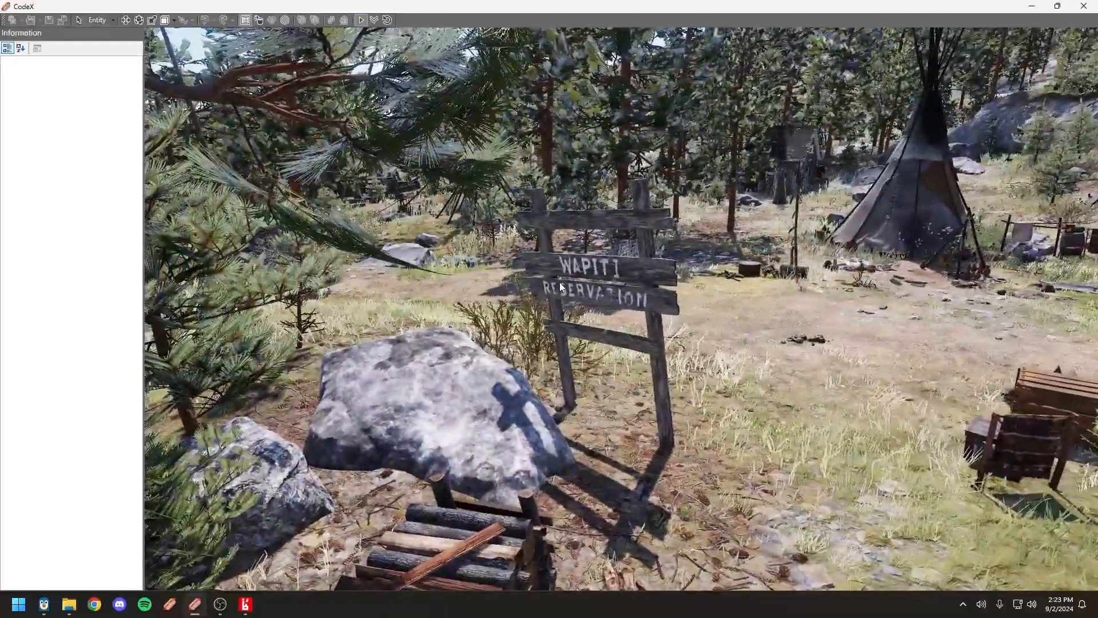
Turn on entity selection, pick the wooden sign and its lettering decal, and copy the name of their Ymap
left_click(81, 26)
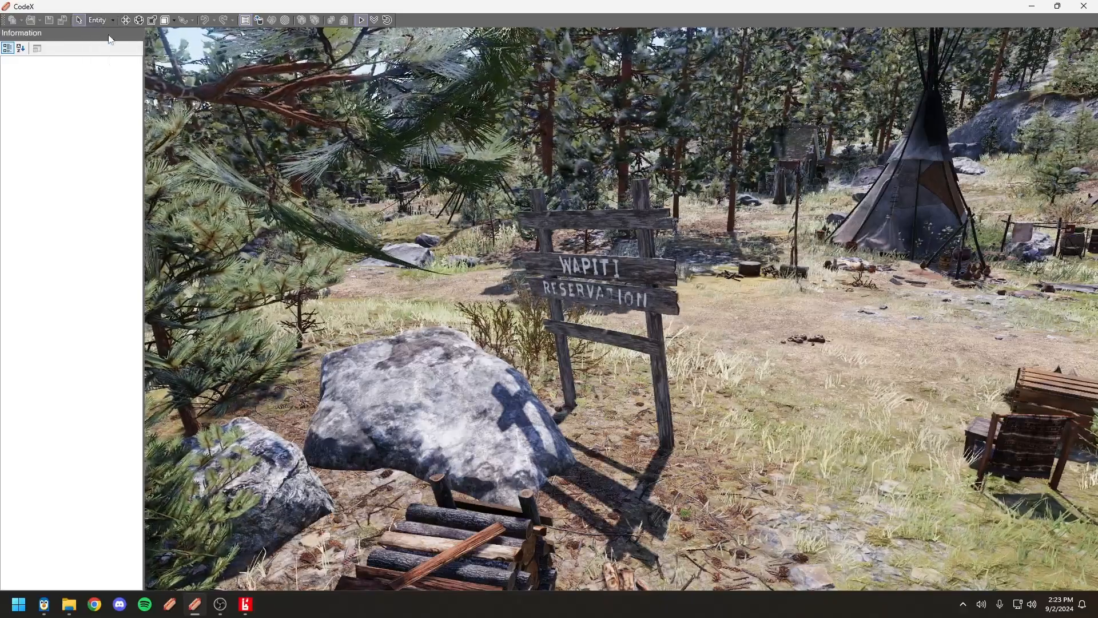
left_click(647, 273)
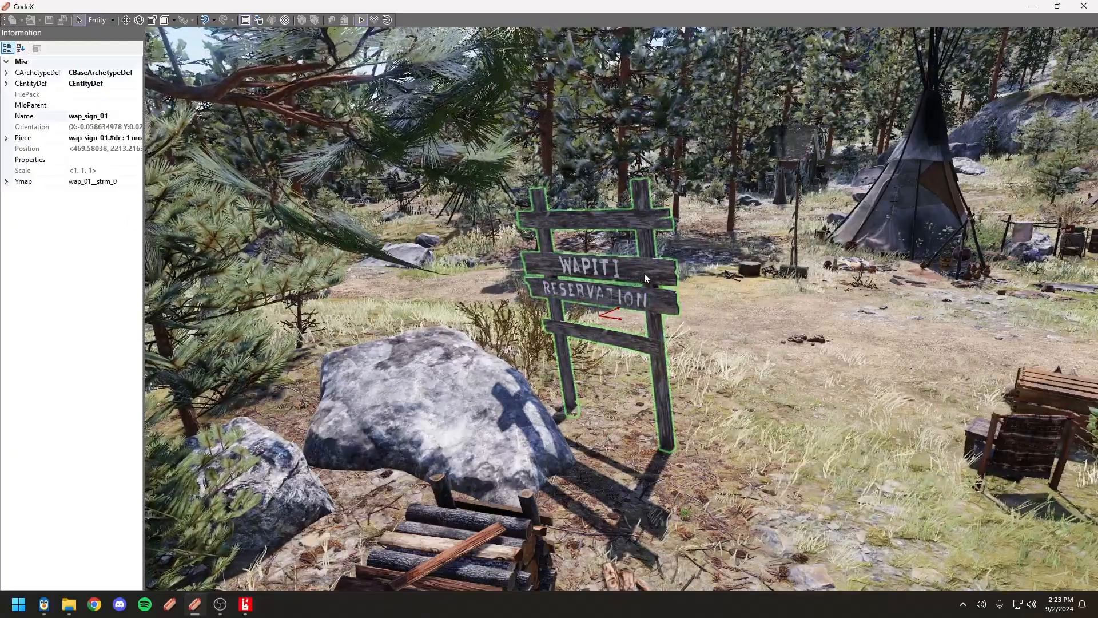
left_click(75, 182)
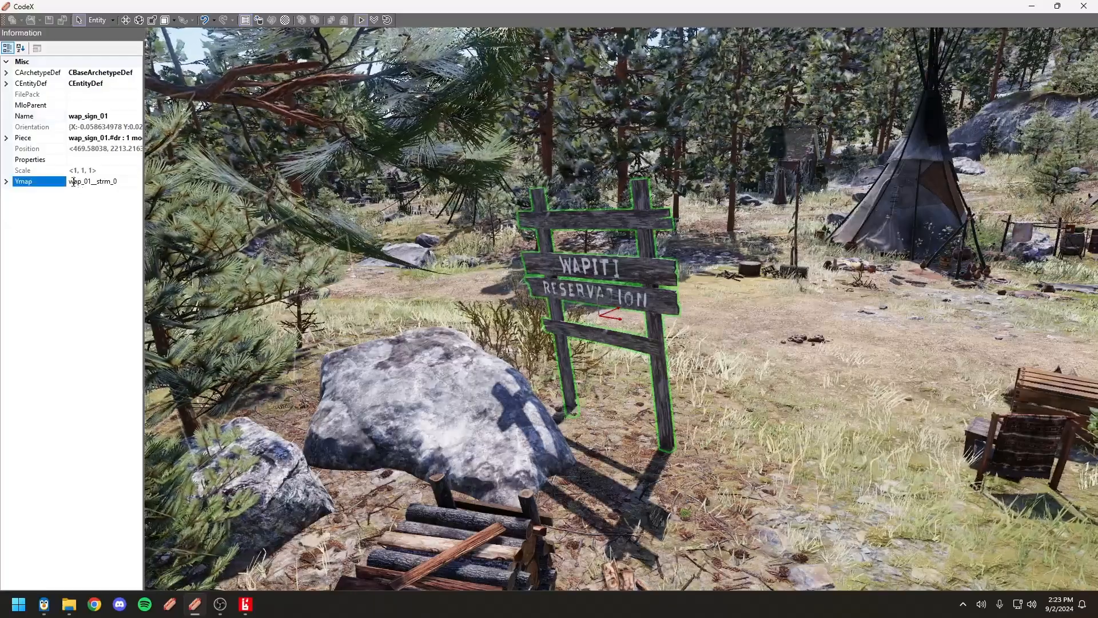
left_click(81, 181)
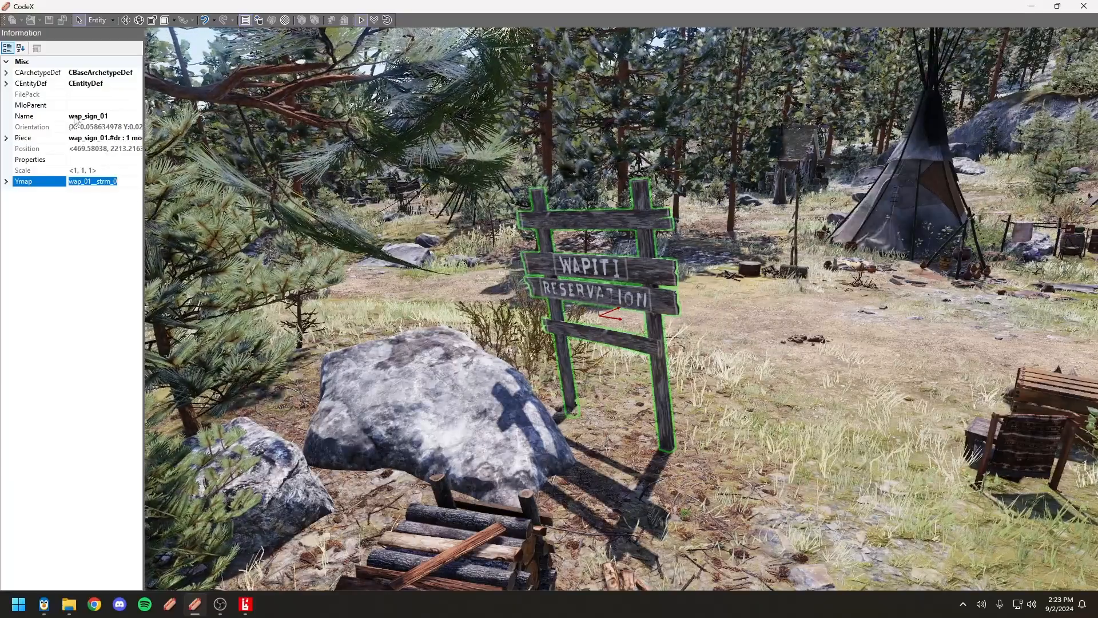
left_click(593, 275)
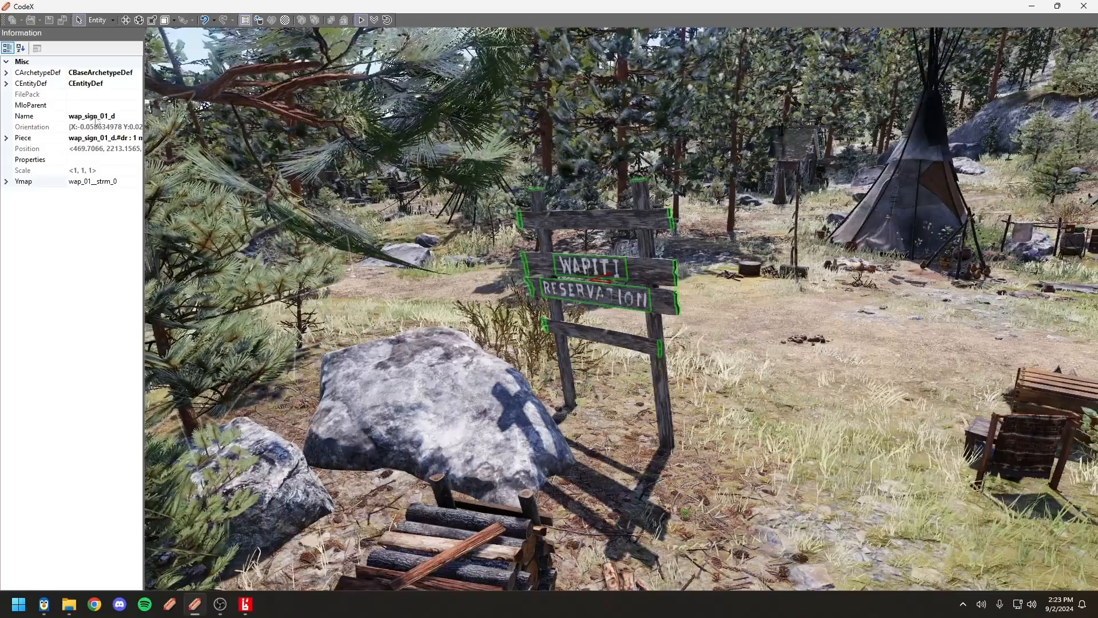
left_click(91, 182)
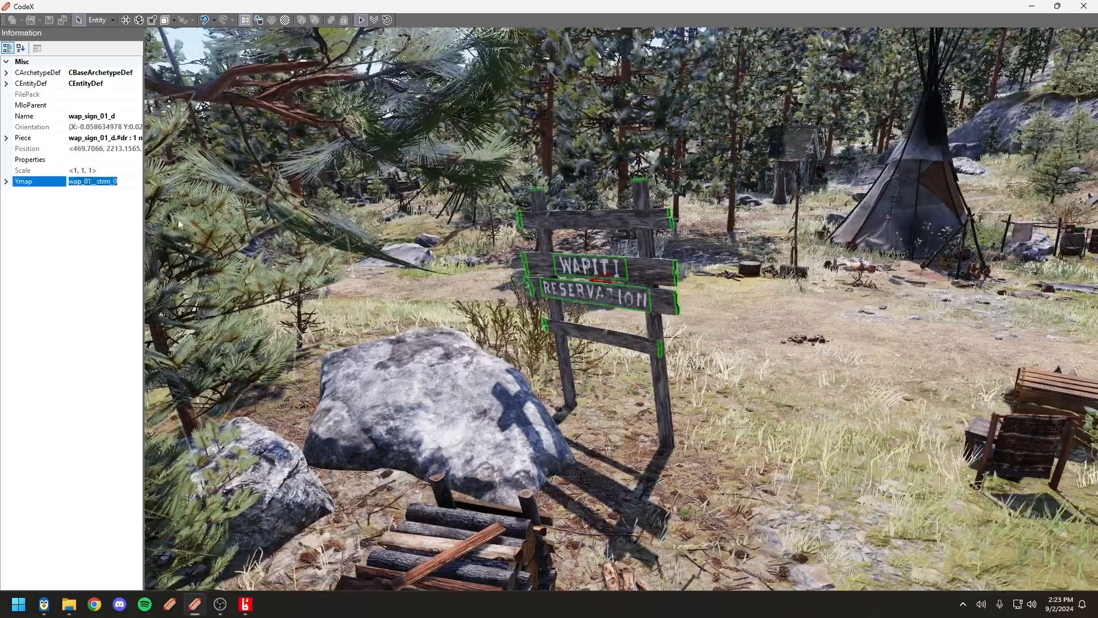
Switch to CodeX Explorer, search the game files for wap_01__strm_0.ymap and open the copy stored in levels_1.rpf
key("alt+Tab")
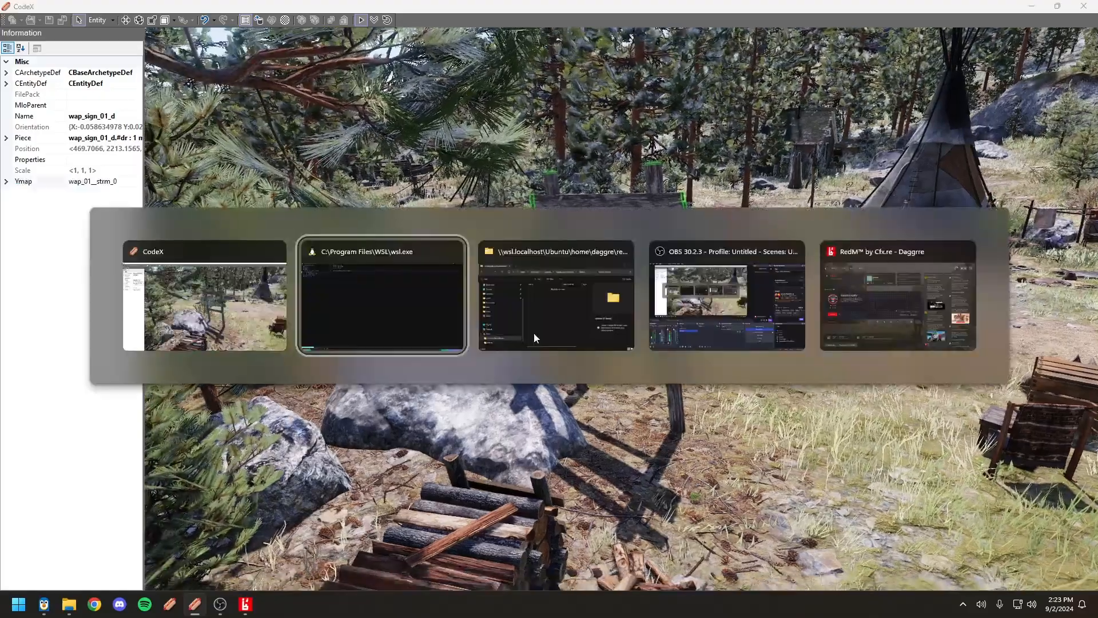
left_click(170, 608)
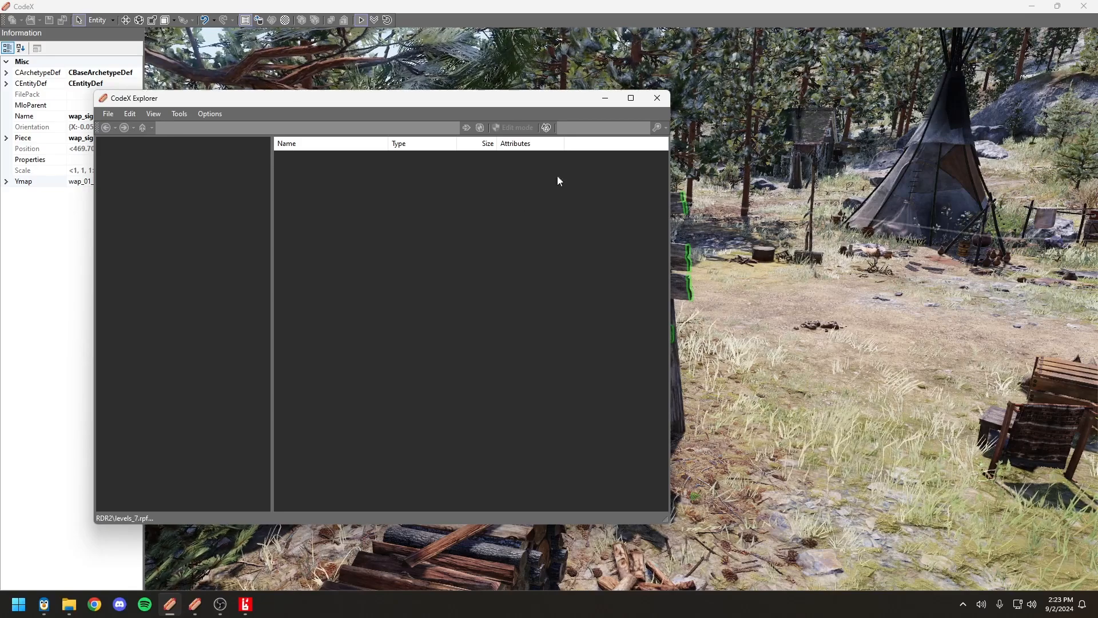
left_click(580, 130)
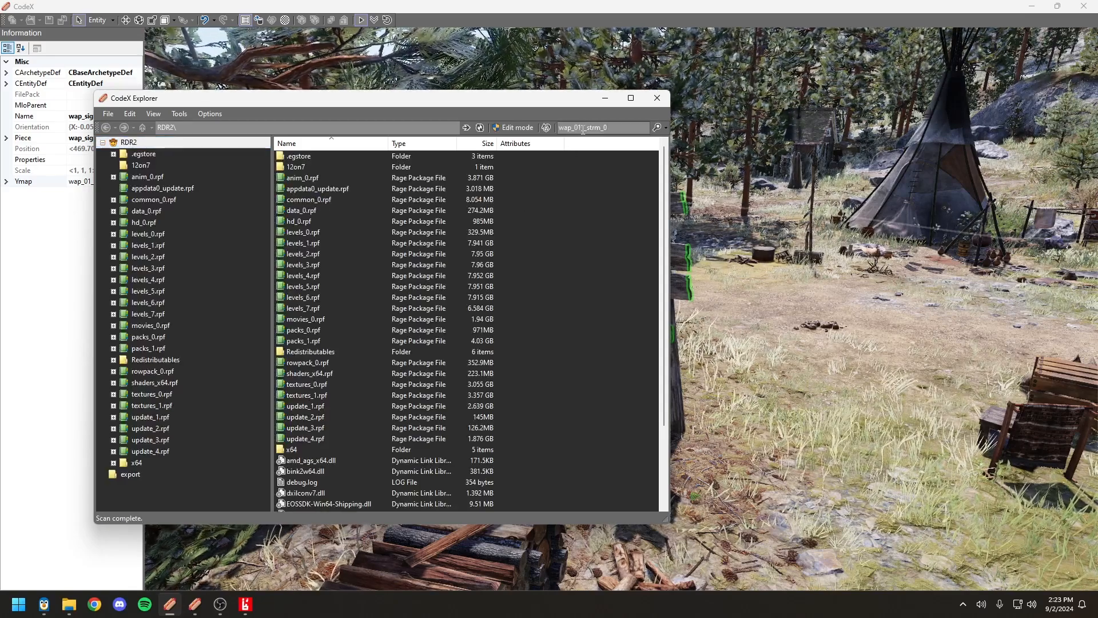
type("p")
key("Return")
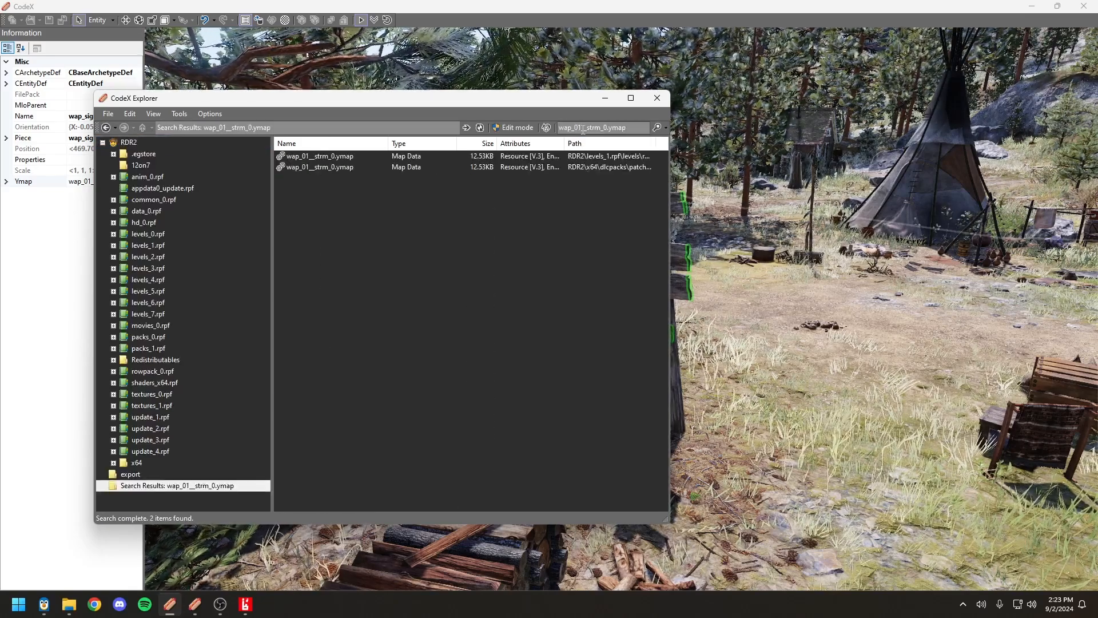
double_click(333, 156)
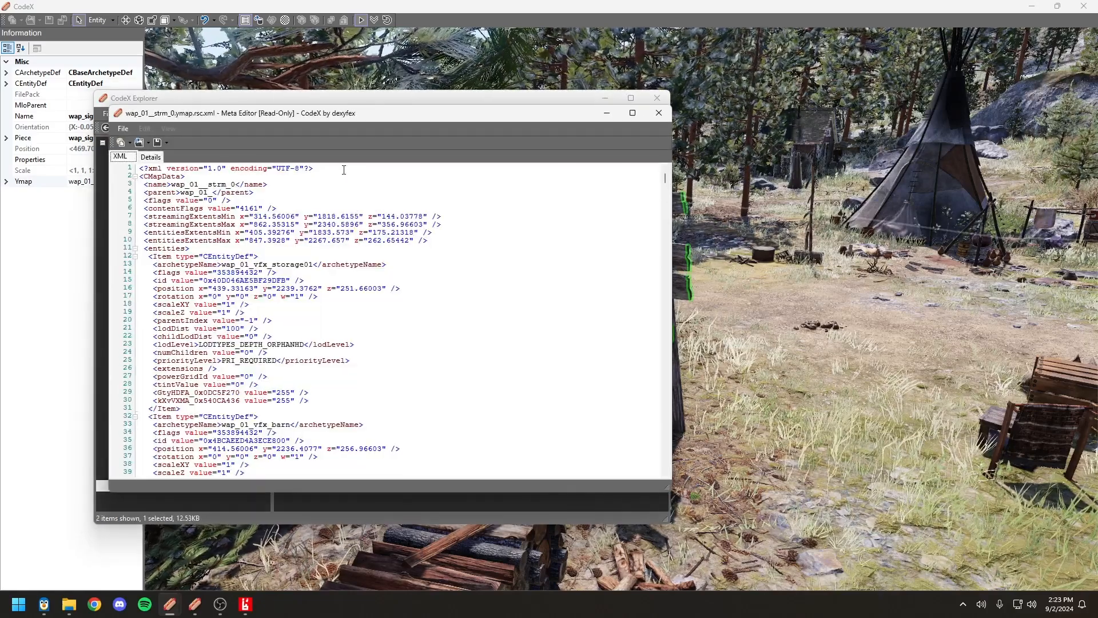
Find wap_sign in the Ymap XML and delete the whole wap_sign_01 entity item along with its leftover blank line
left_click(439, 258)
key("ctrl+f")
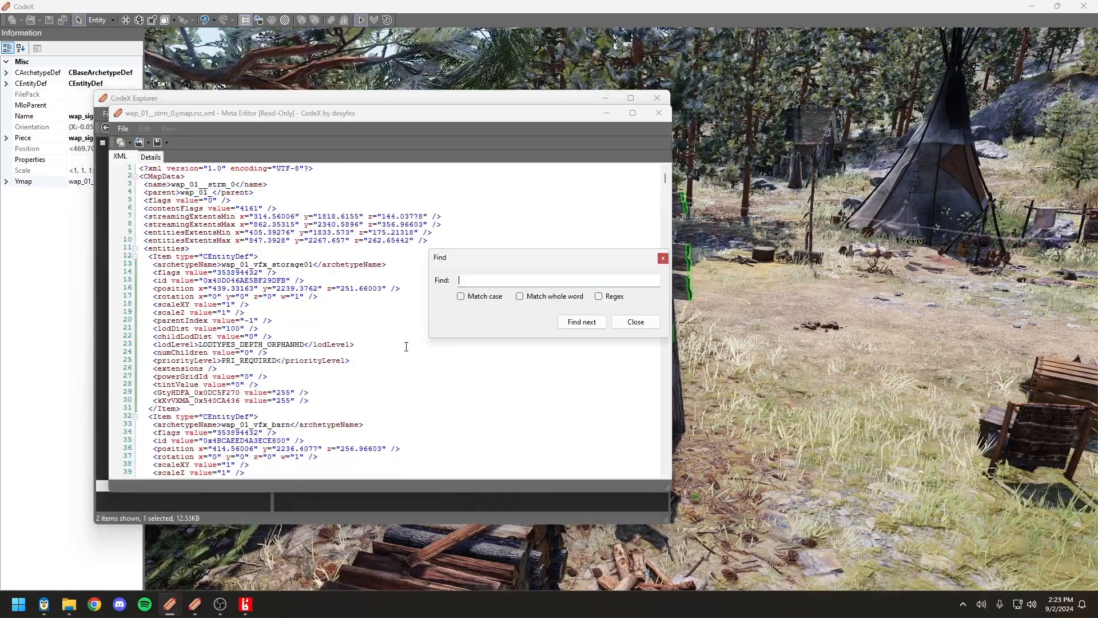
type("wap_sign")
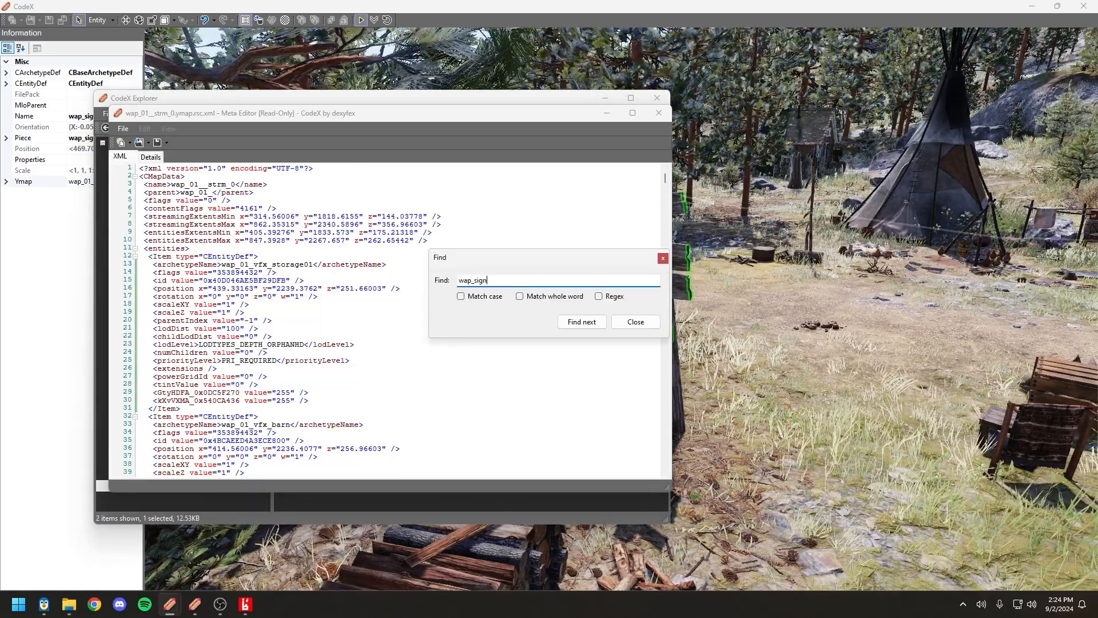
key("Return")
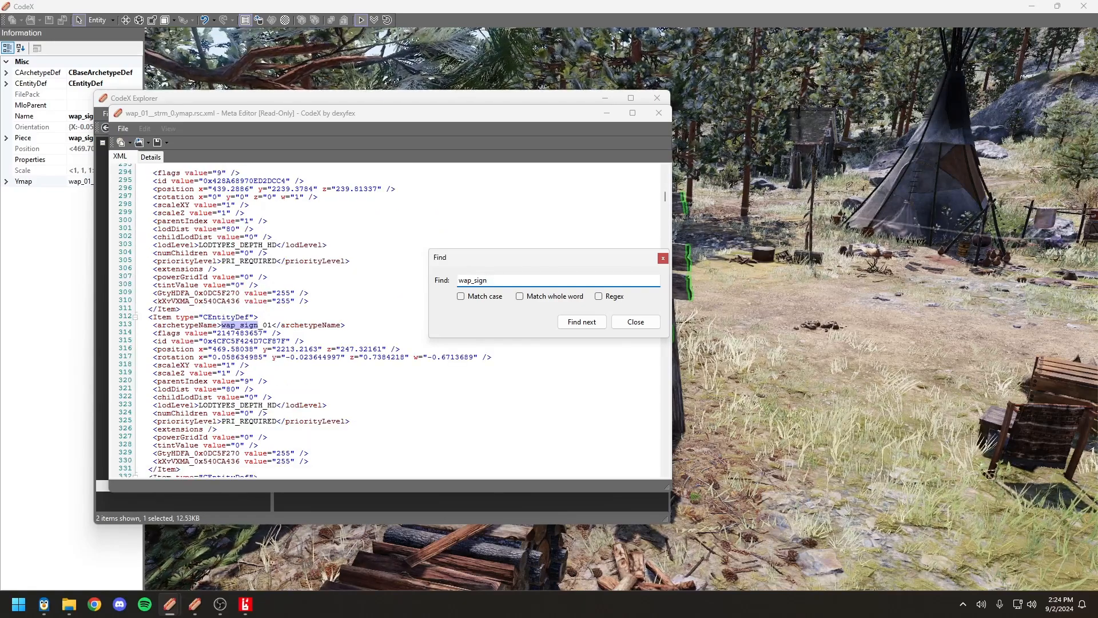
left_click(636, 322)
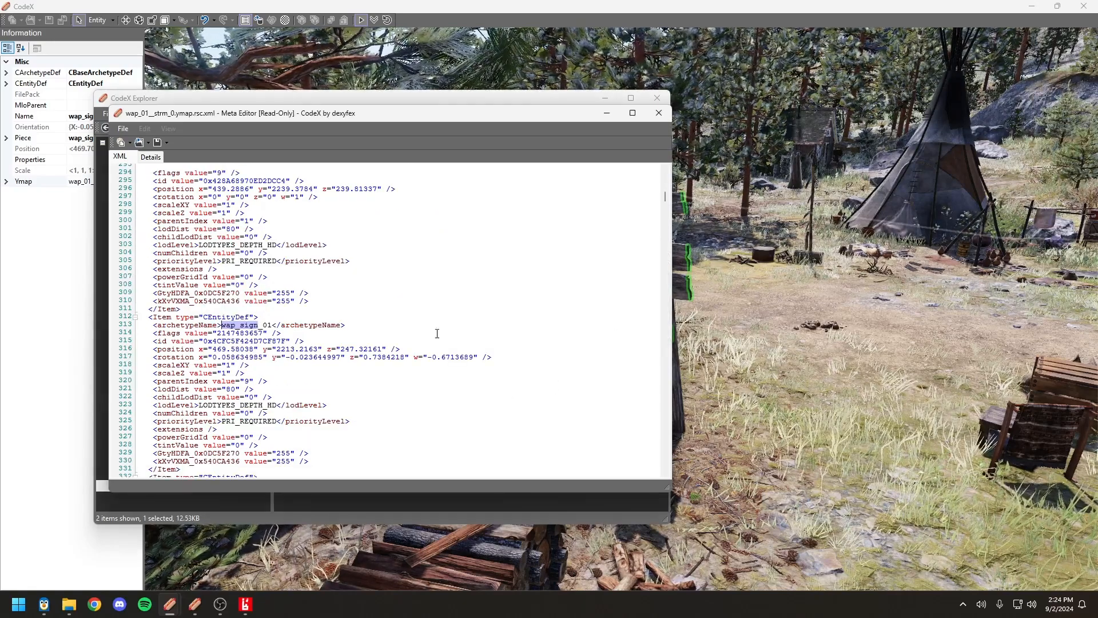
scroll(141, 316, "down", 2)
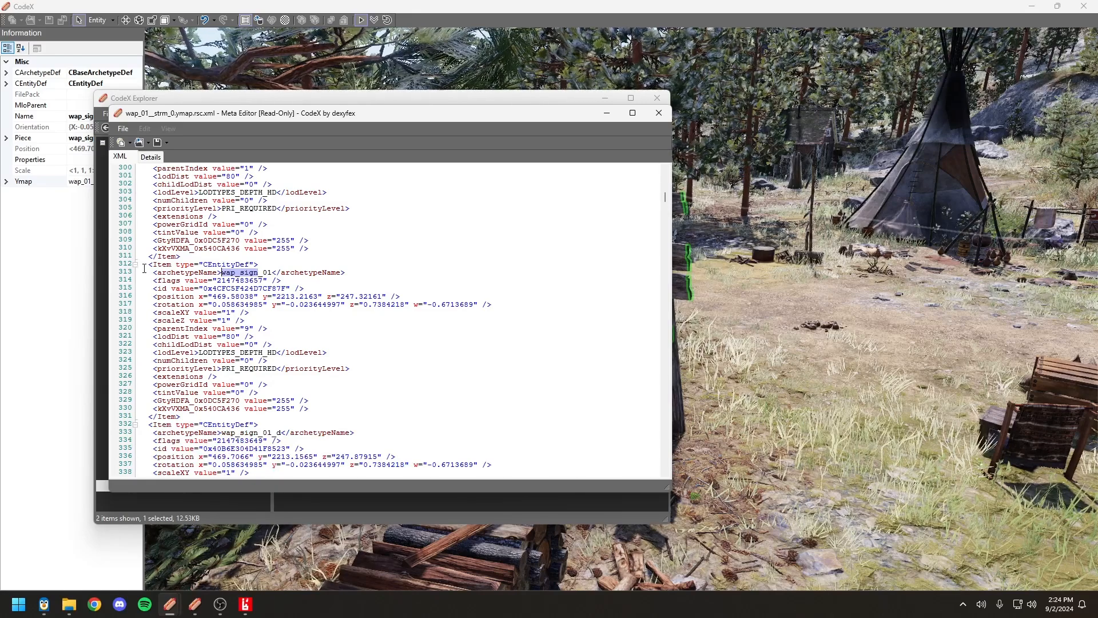
left_click_drag(139, 265, 259, 416)
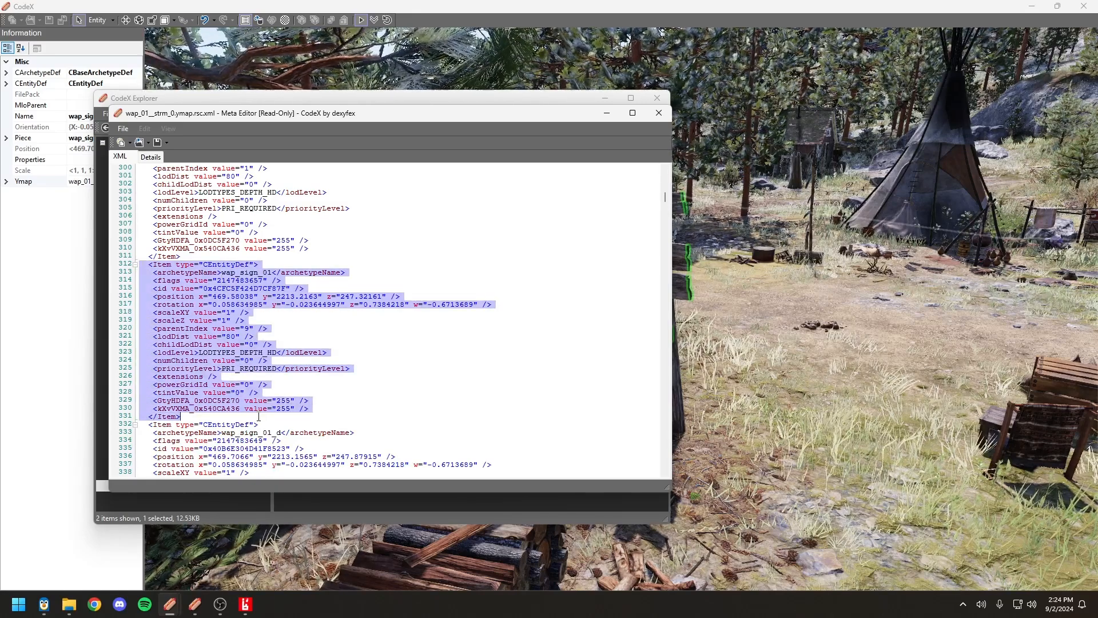
key("Delete")
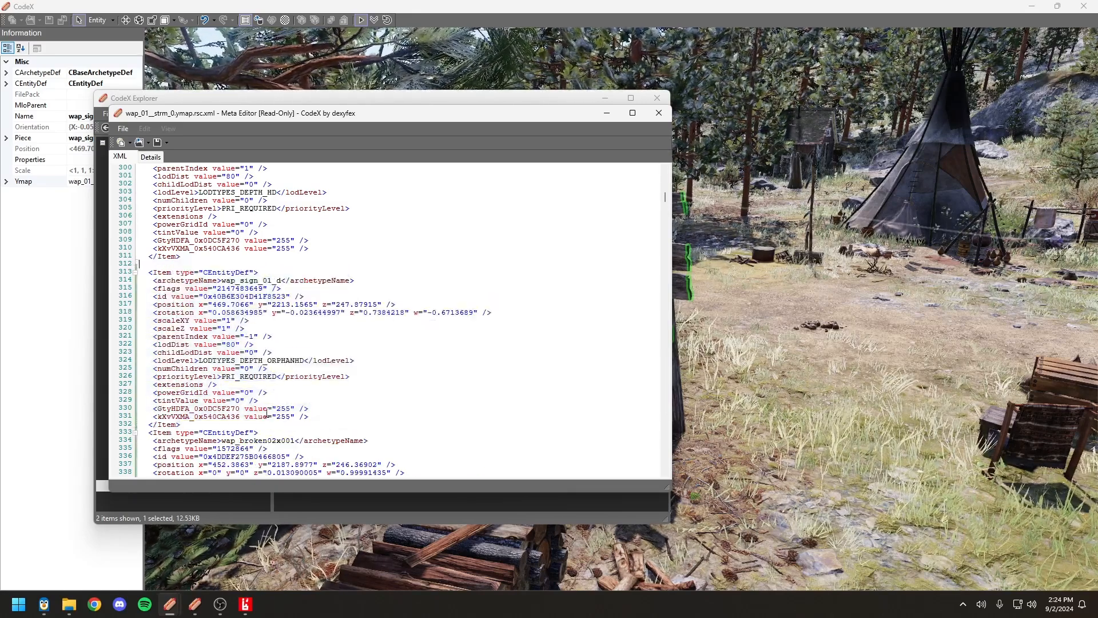
key("BackSpace")
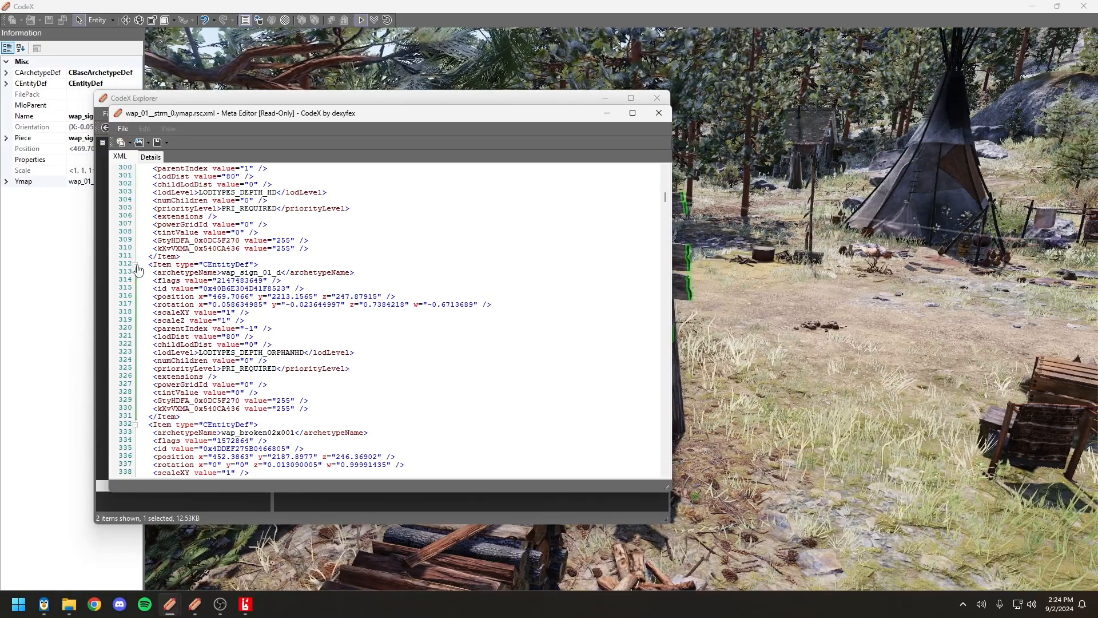
Delete the wap_sign_01_d entity item and its leftover blank line from the Ymap XML
left_click_drag(139, 266, 305, 415)
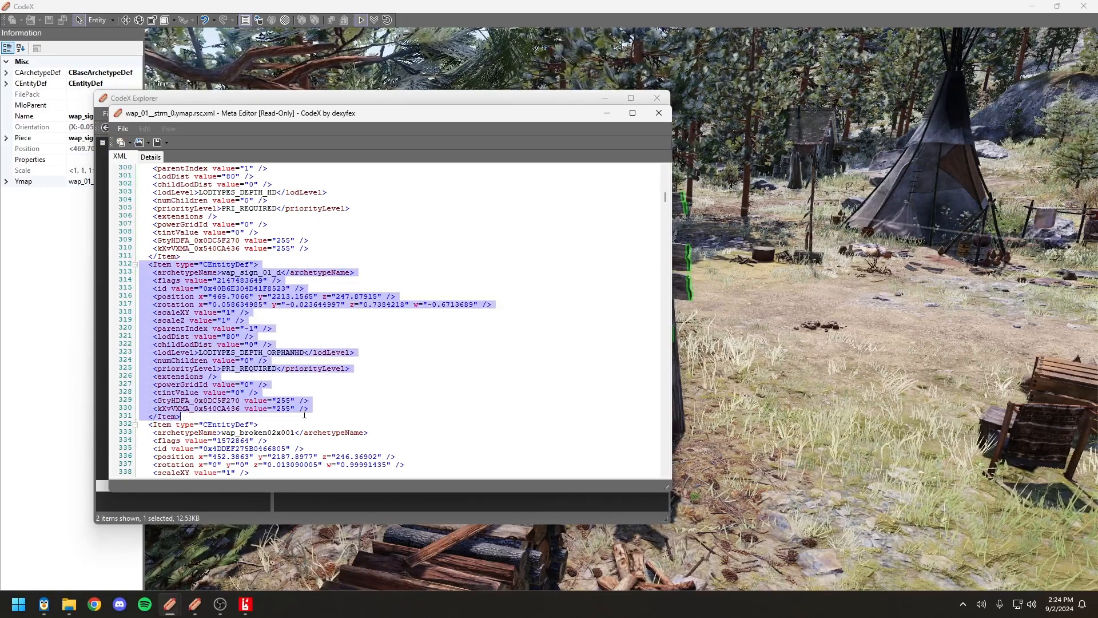
key("Delete")
key("BackSpace")
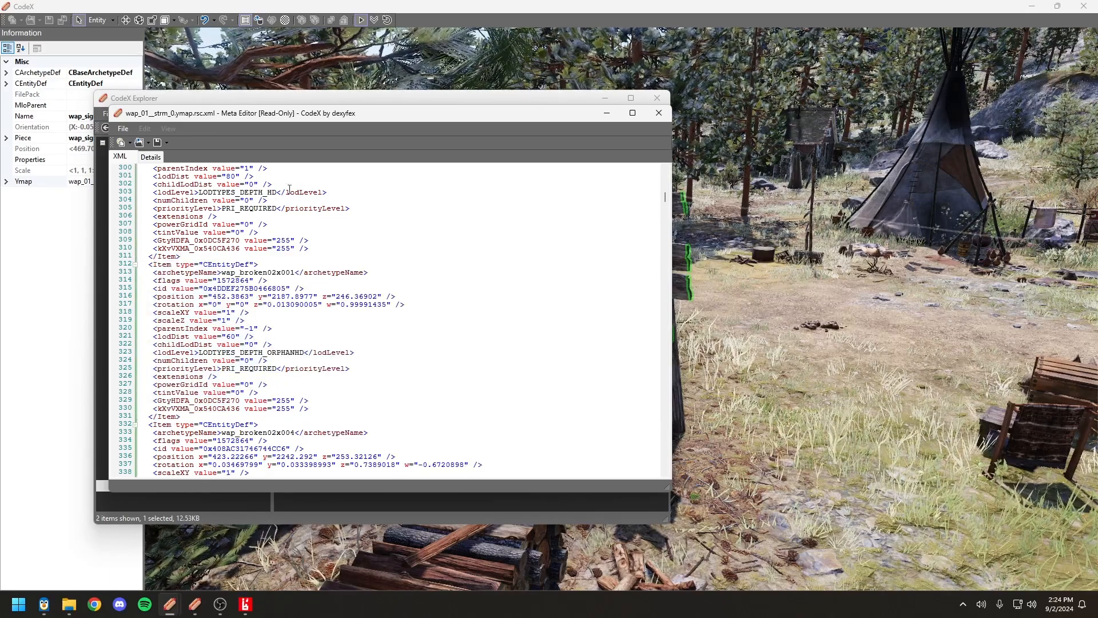
Save the edited Ymap as wap_01__strm_0.ymap in the wapiti_sign_removal resource's stream folder and close the Meta Editor
left_click(122, 129)
left_click(140, 180)
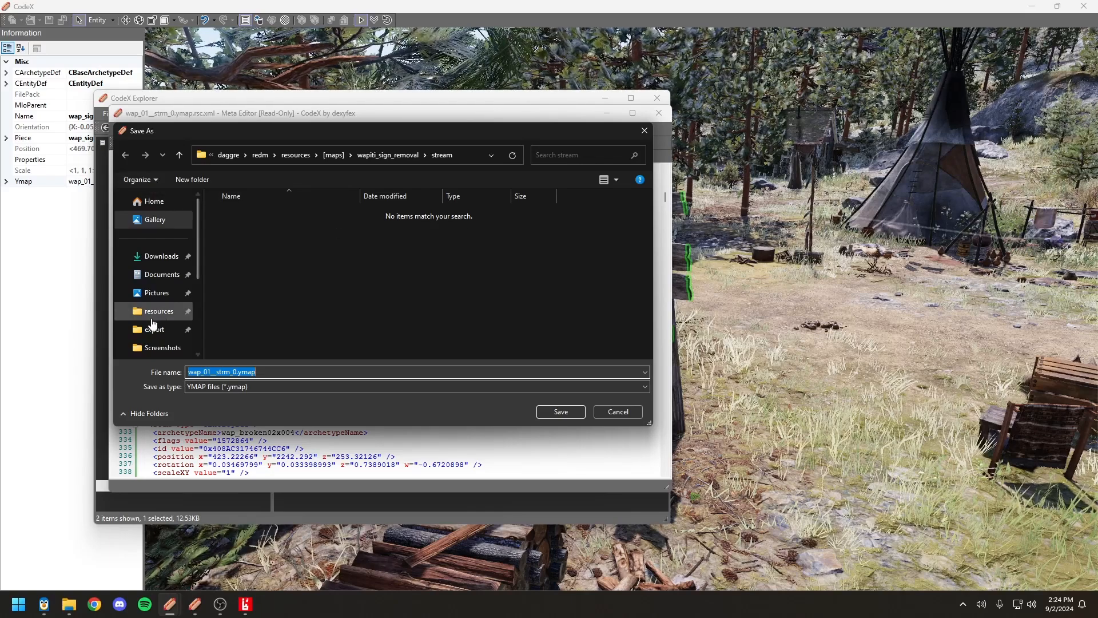
left_click(153, 312)
left_click(266, 234)
double_click(265, 235)
double_click(245, 214)
double_click(244, 215)
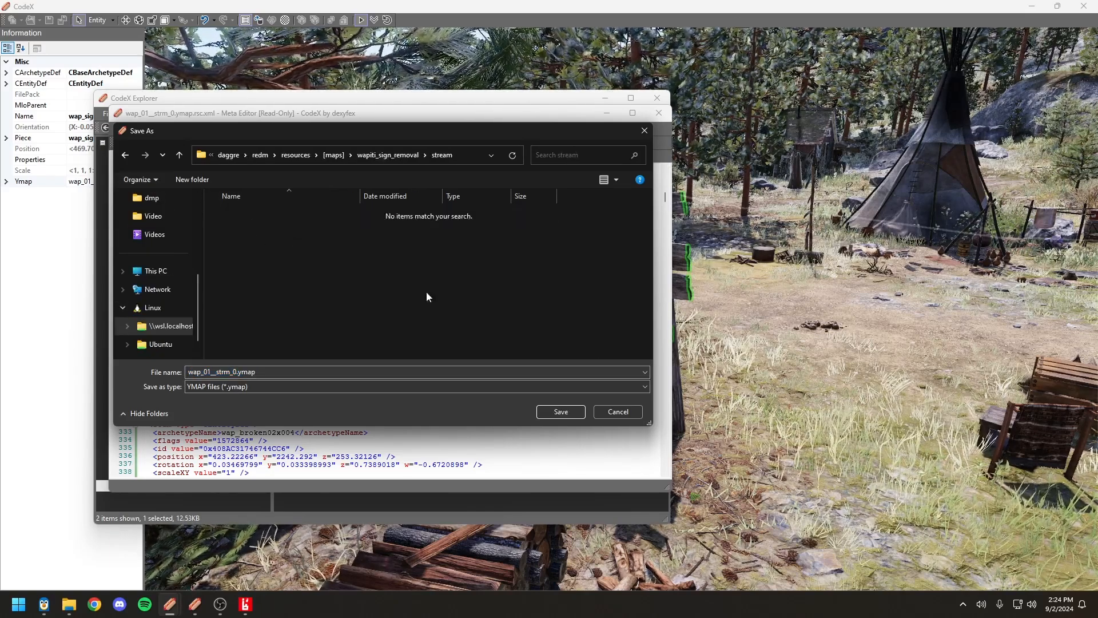
left_click(561, 412)
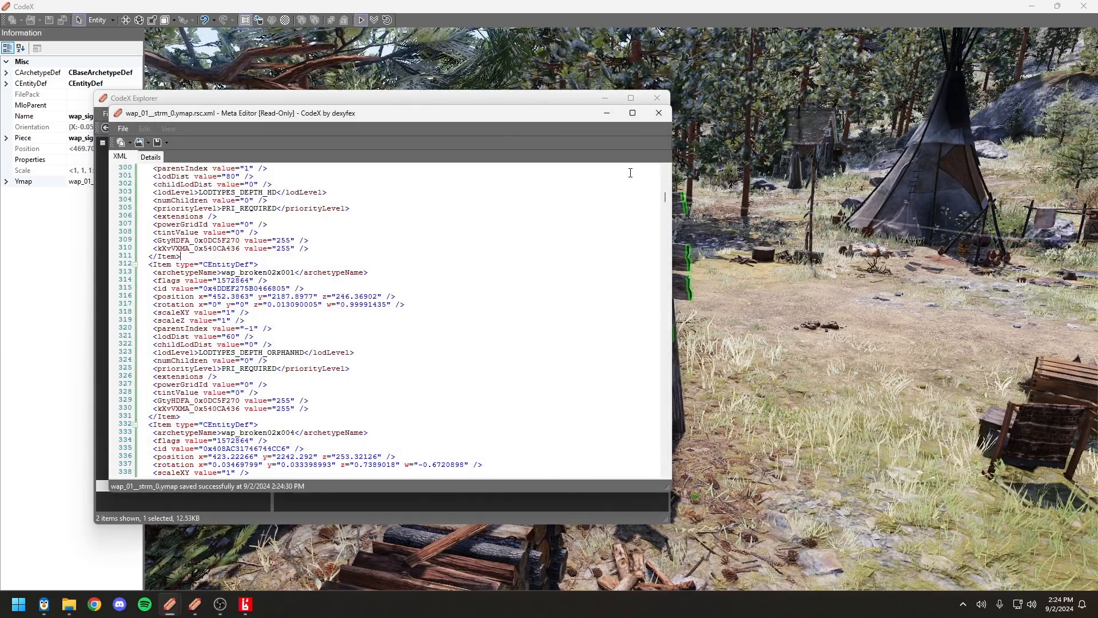
left_click(657, 115)
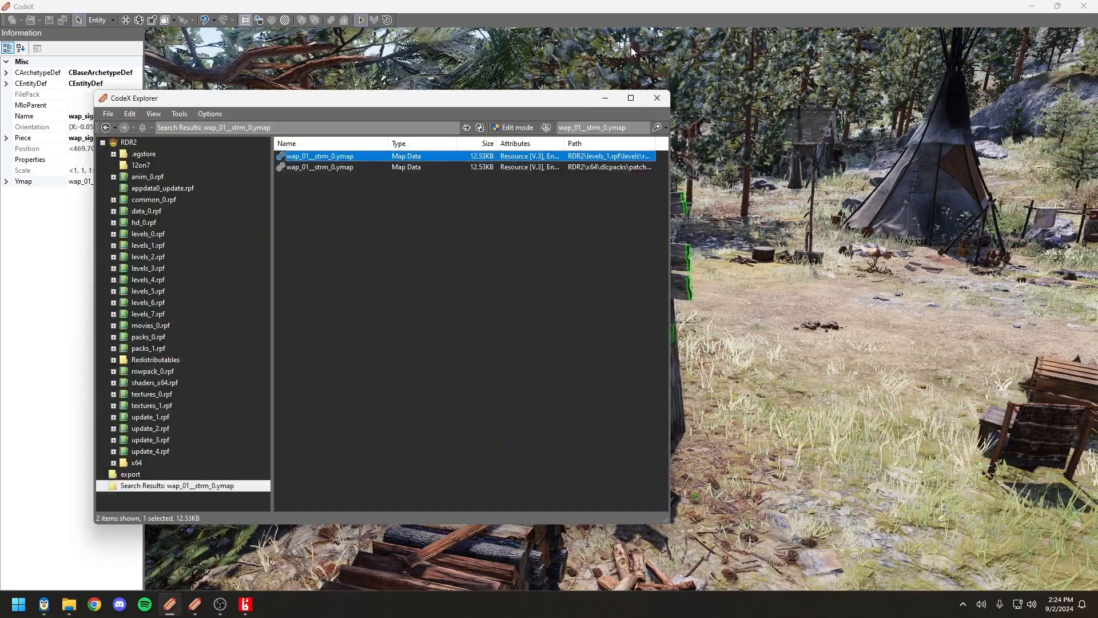
Return to the world viewer and move the sign's lettering decal and the wooden sign down out of place
left_click(617, 54)
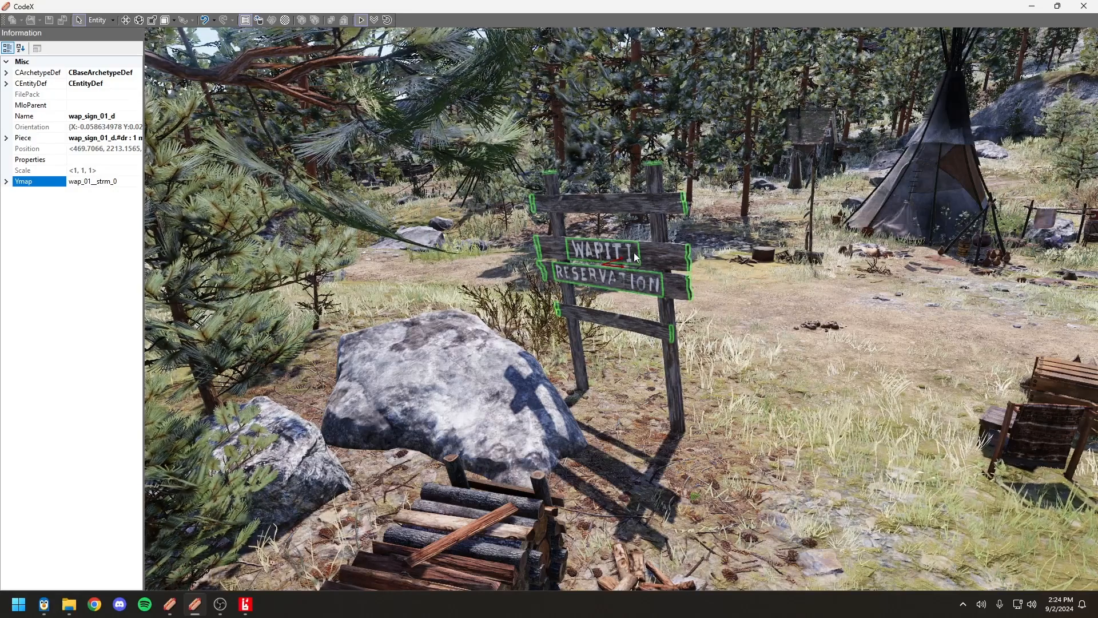
left_click(743, 323)
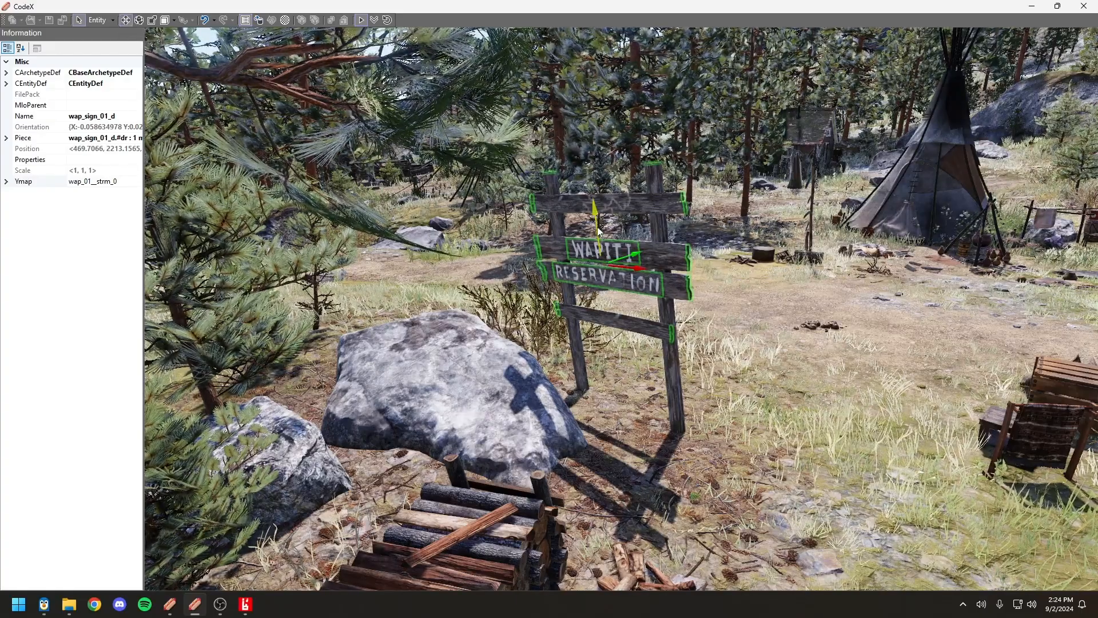
left_click_drag(597, 229, 654, 486)
left_click(640, 283)
left_click_drag(605, 264, 640, 567)
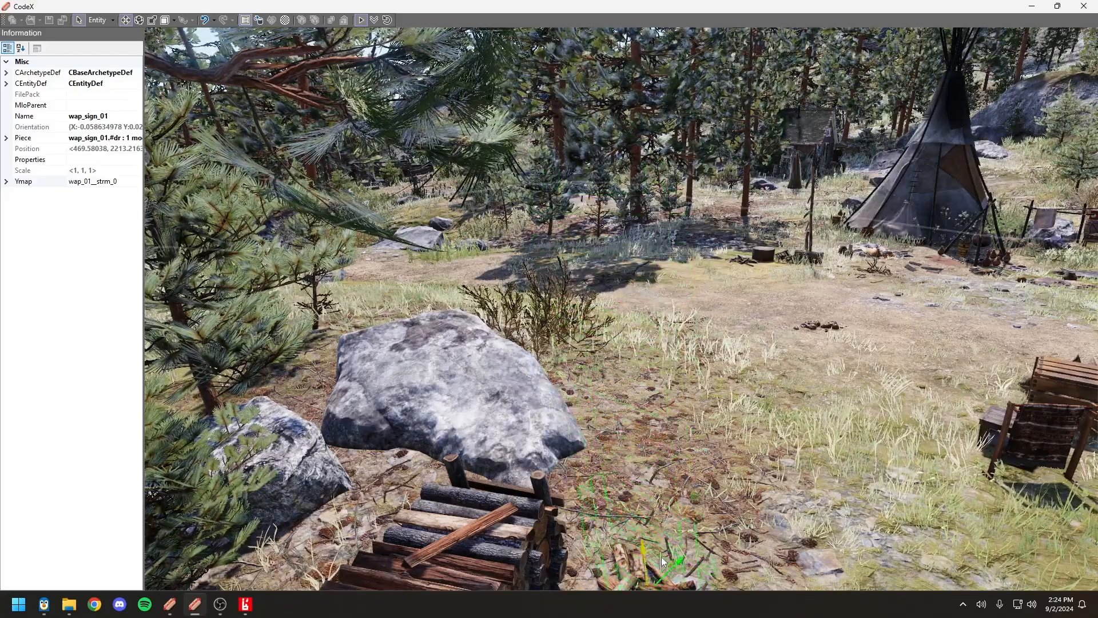
Fly the camera away until the distant sign model loads, select wap_sign_lod and copy its Ymap name
left_click_drag(549, 286, 509, 378)
key("s")
key("s")
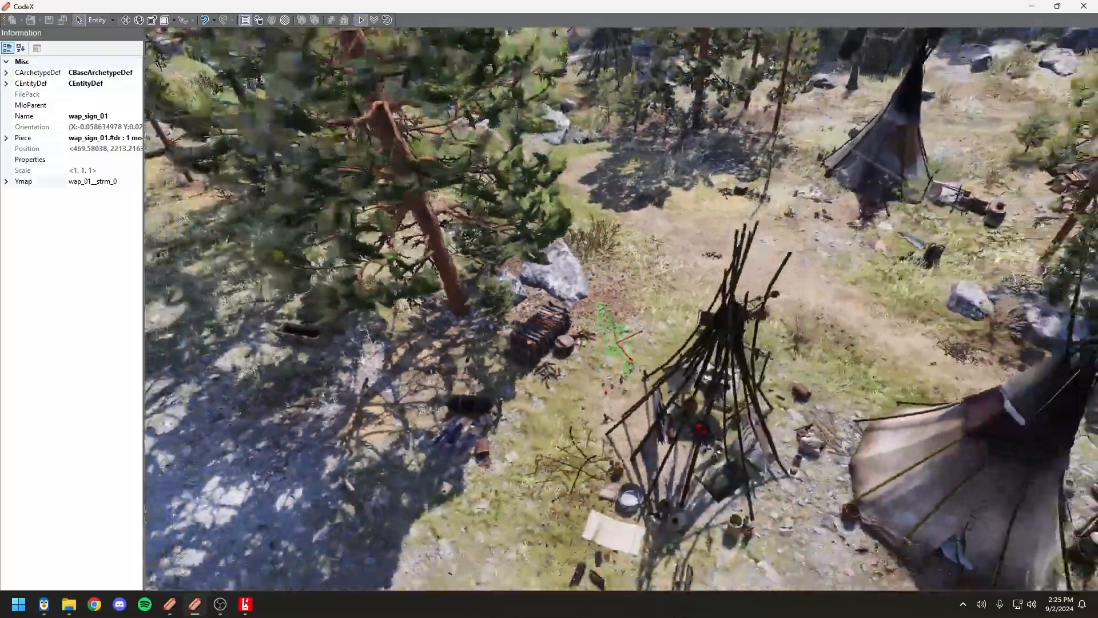
key("s")
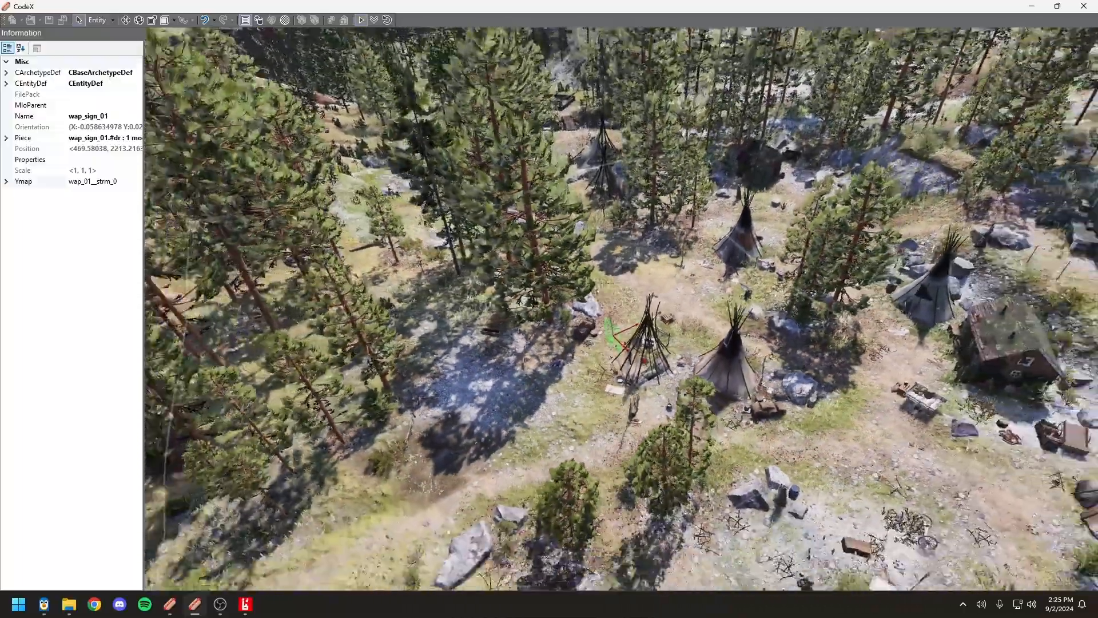
key("s")
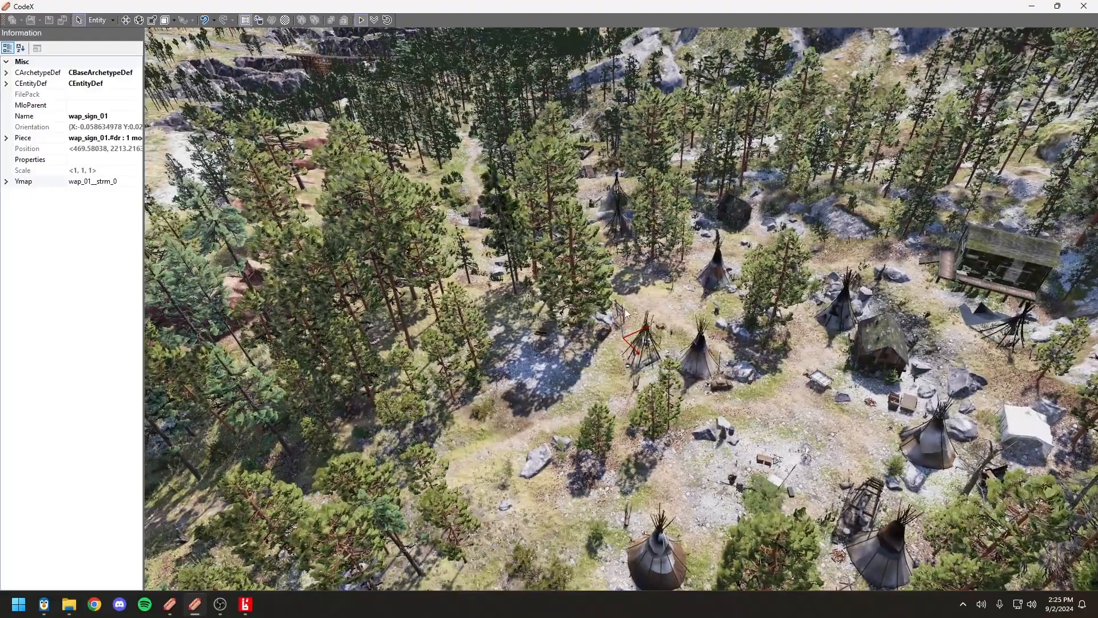
left_click(625, 313)
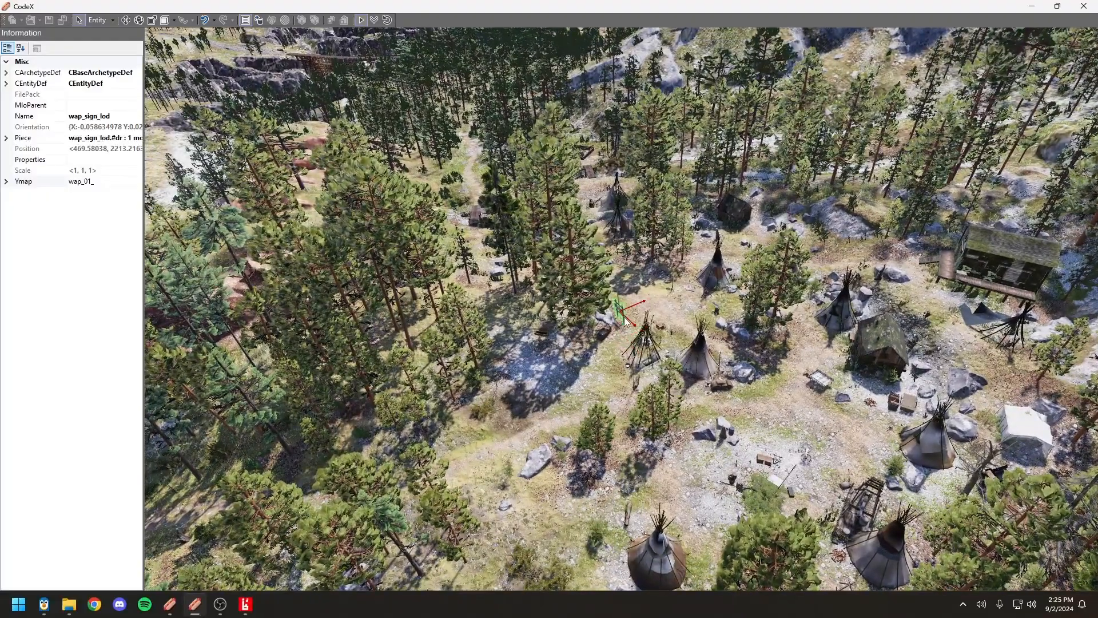
left_click(84, 181)
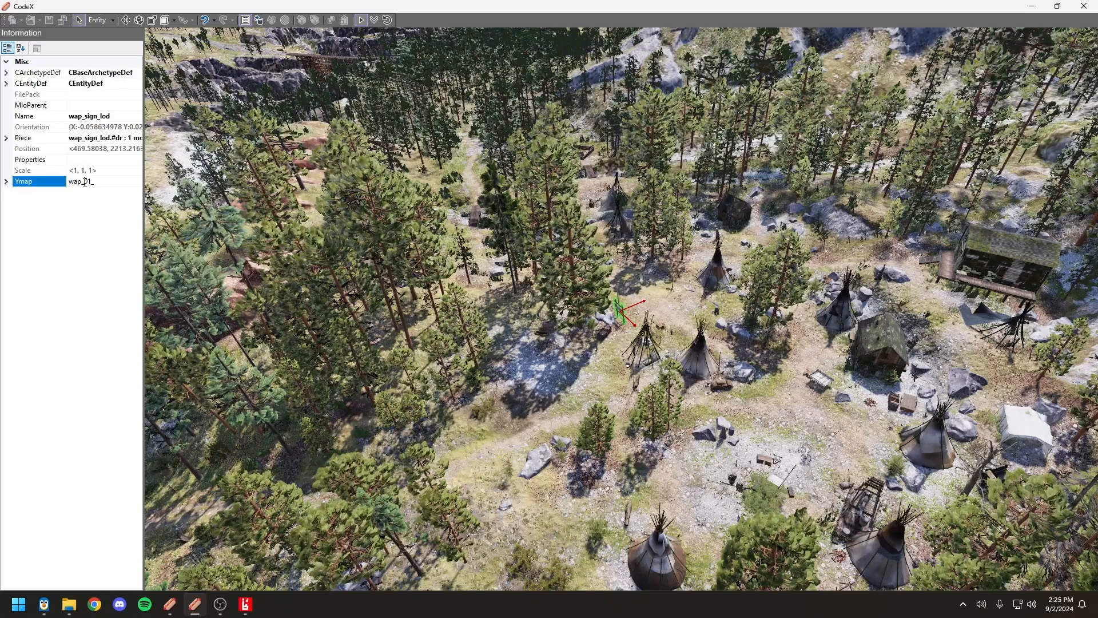
left_click(84, 182)
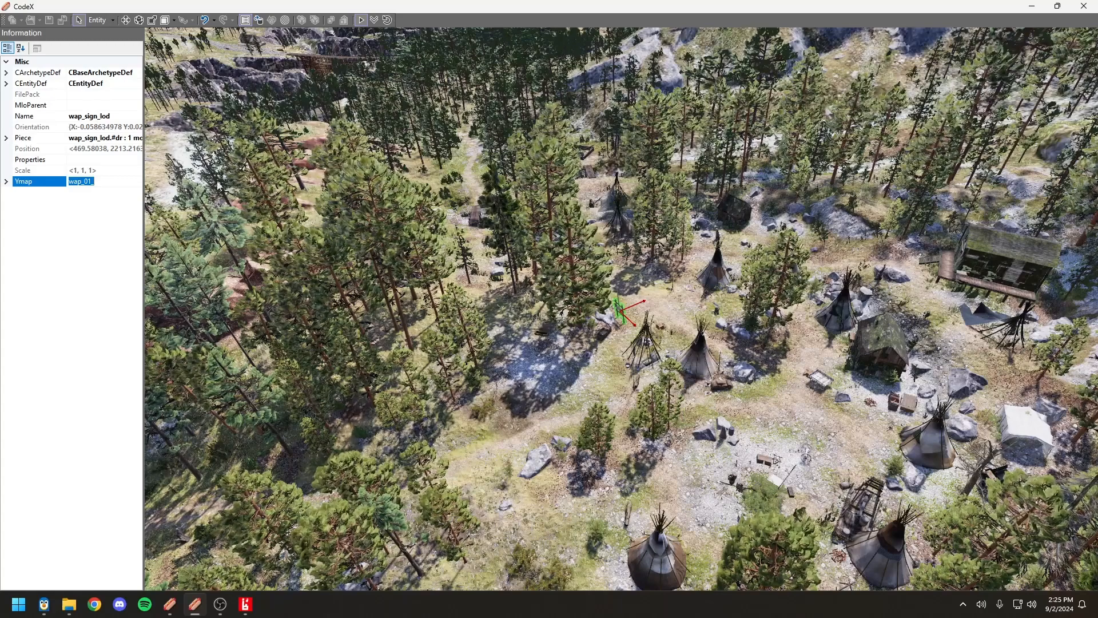
Switch to CodeX Explorer, search for wap_01_.ymap and open the copy stored in levels_1.rpf
key("alt+Tab")
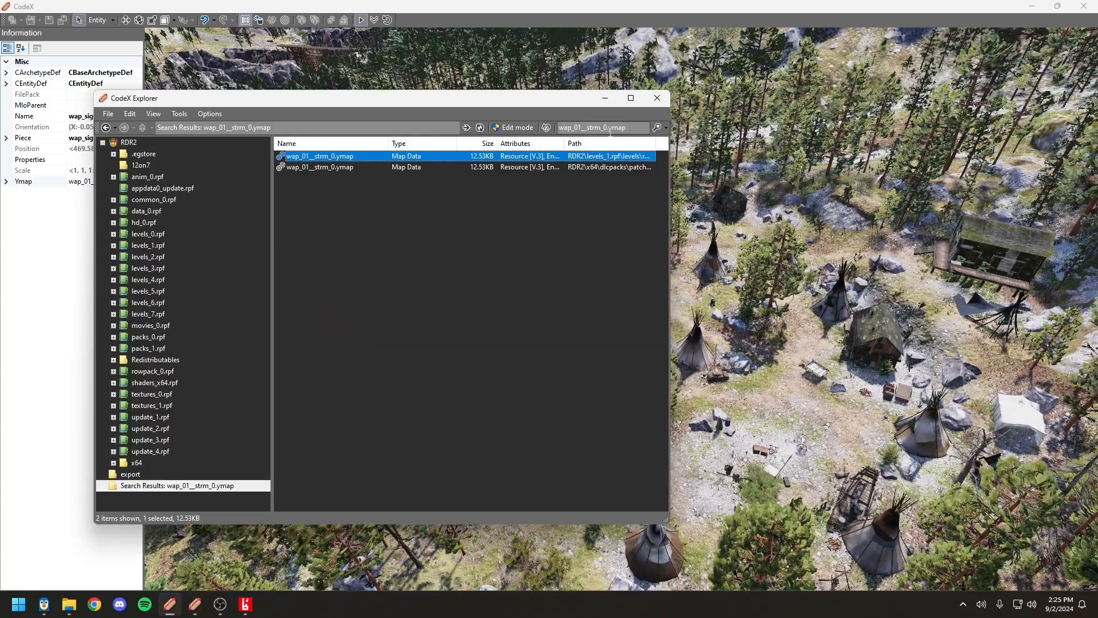
left_click(608, 128)
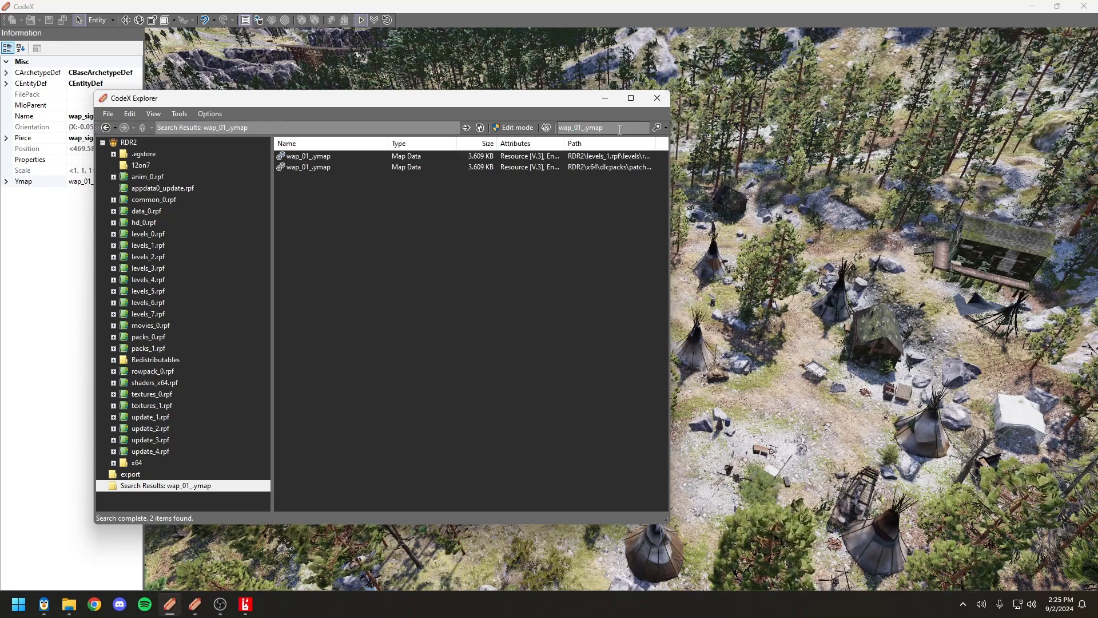
double_click(312, 156)
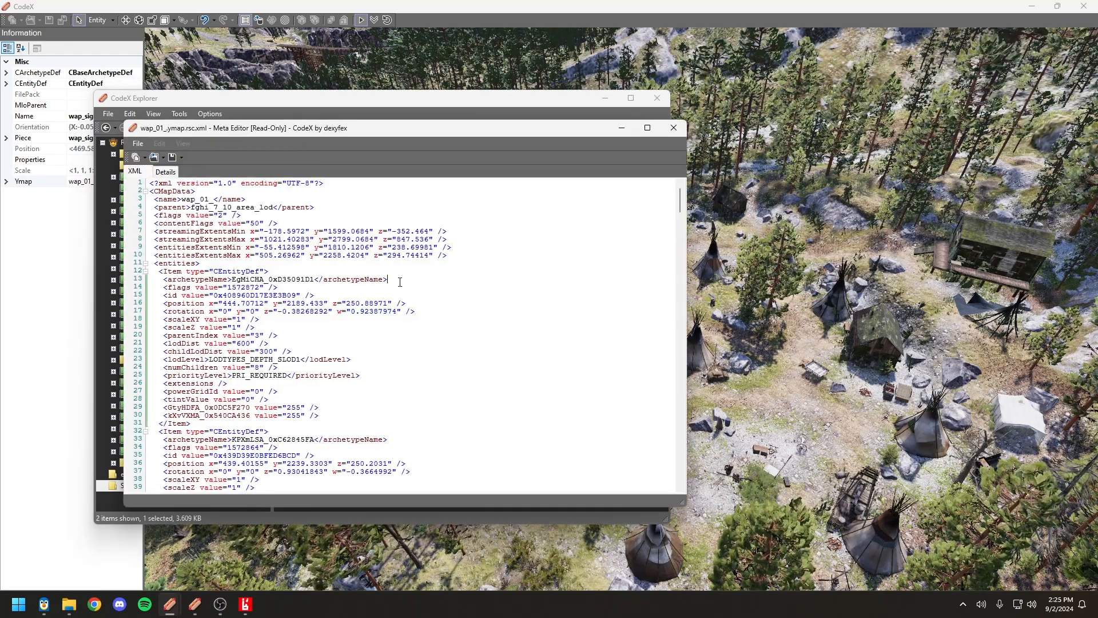
Find wap_sign in the wap_01_ XML and delete the whole wap_sign_lod entity item
key("ctrl+f")
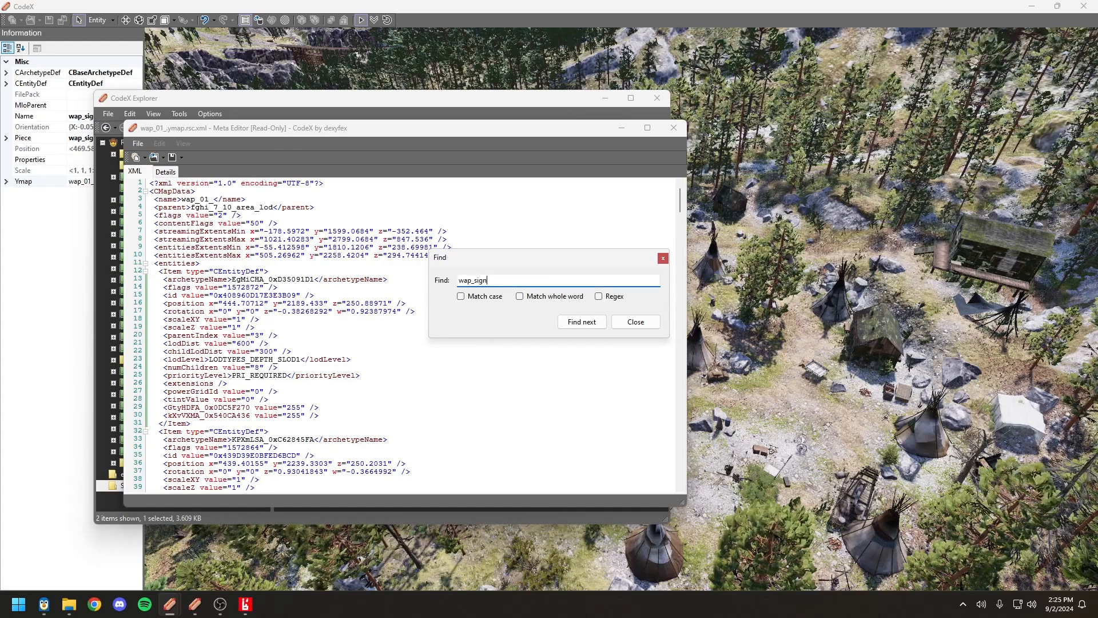
key("Return")
left_click(636, 321)
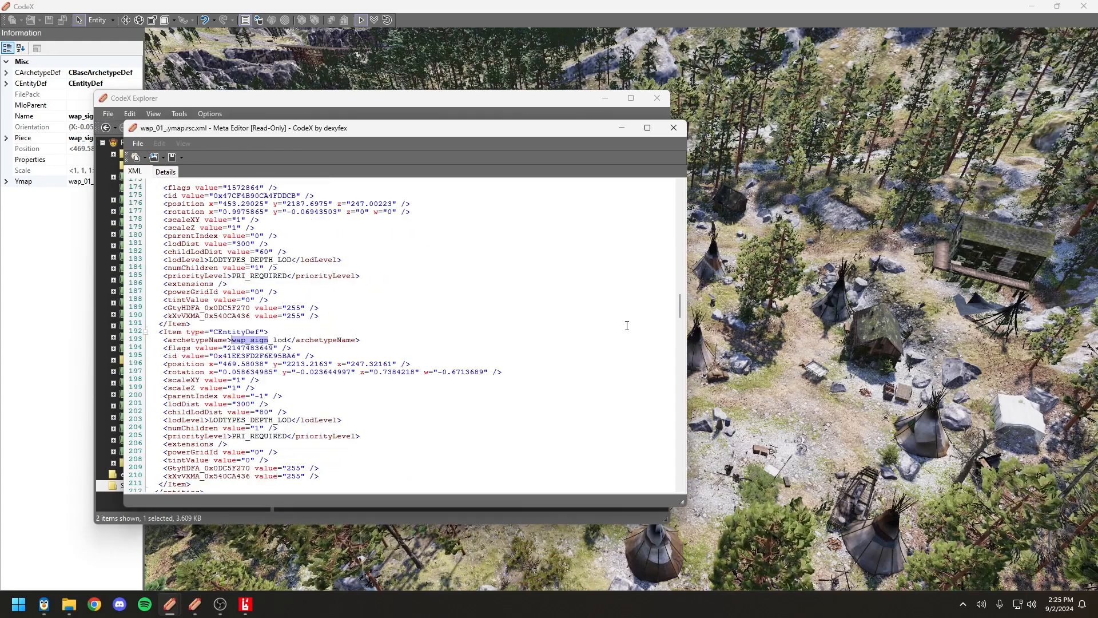
left_click_drag(147, 332, 259, 482)
key("Delete")
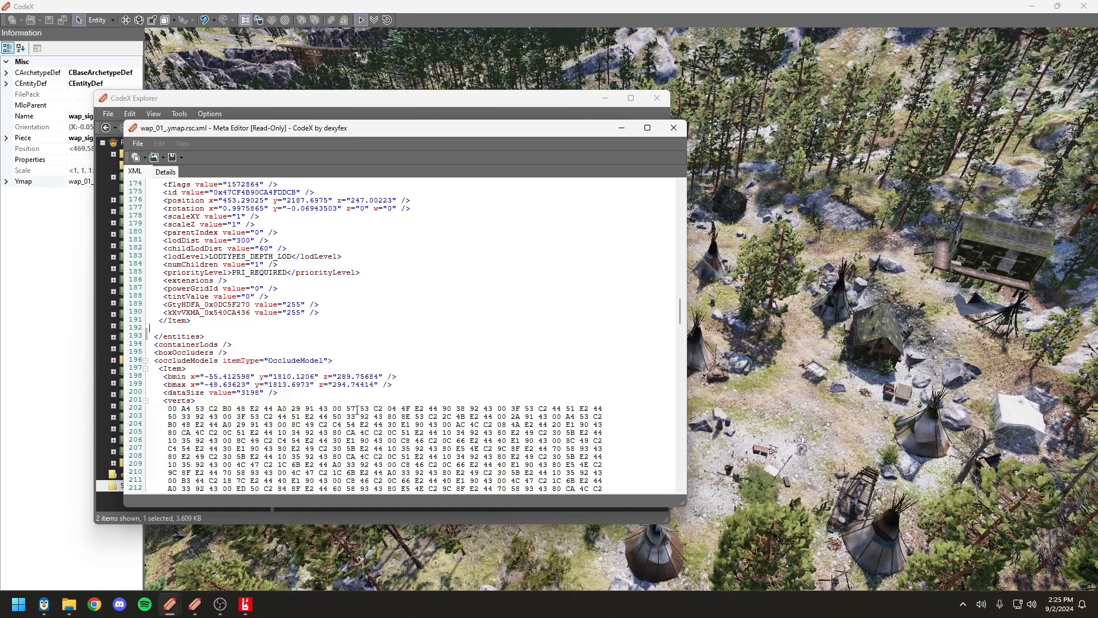
Save the edited Ymap as wap_01_.ymap in the wapiti_sign_removal stream folder and close the Meta Editor
left_click(137, 144)
left_click(160, 194)
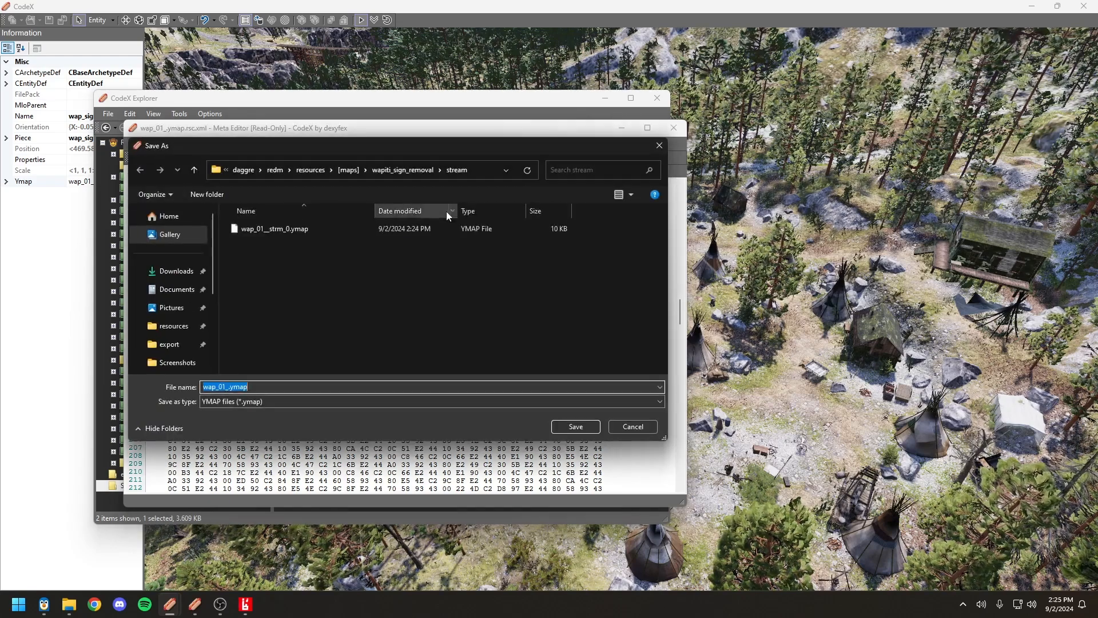
left_click(576, 426)
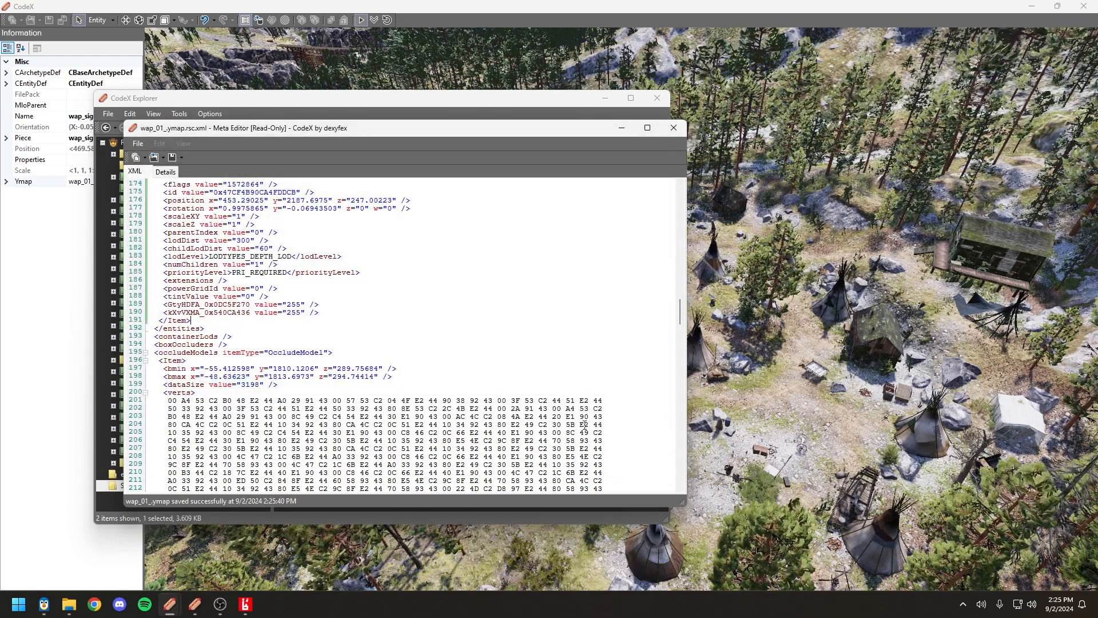
left_click(673, 127)
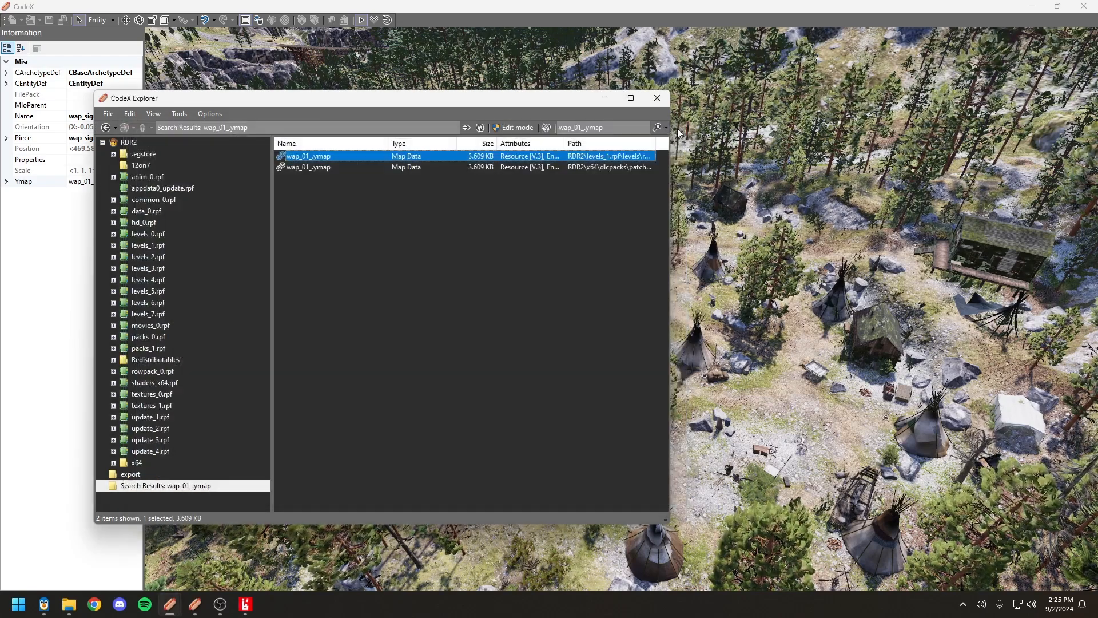
Close CodeX Explorer, return to the removed sign's spot in the world view and switch the selection mode to Collision
left_click(655, 101)
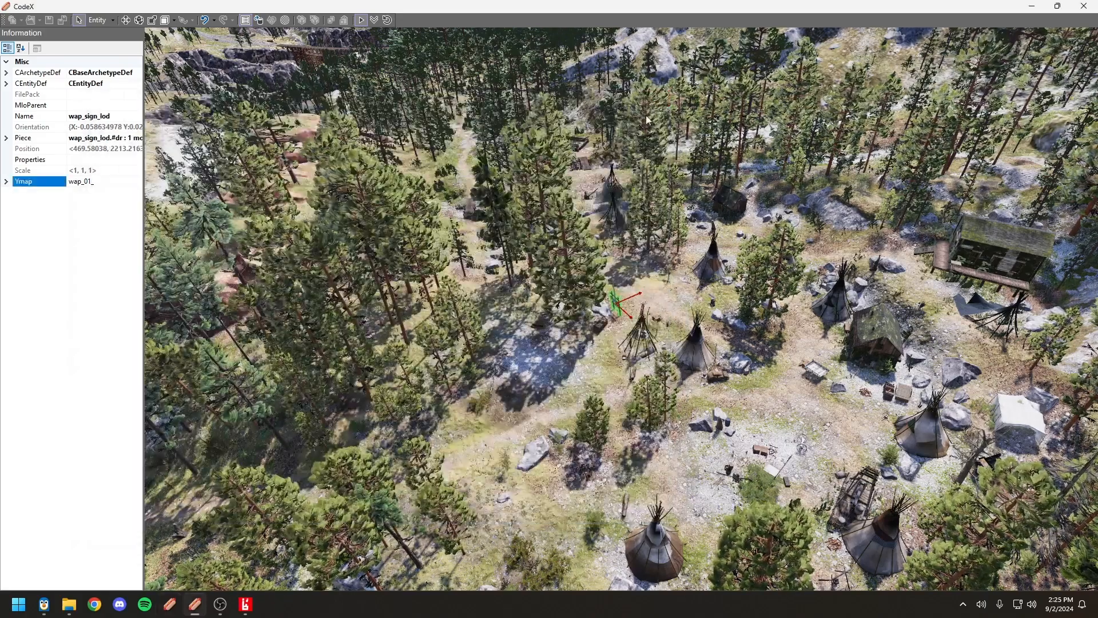
scroll(595, 303, "up", 5)
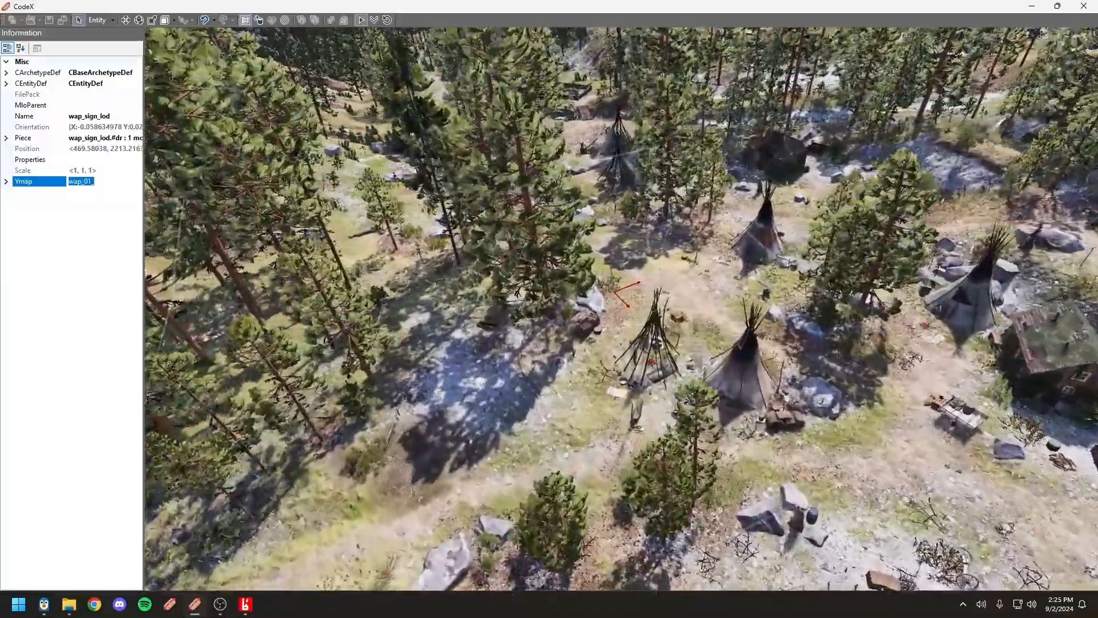
scroll(594, 303, "up", 5)
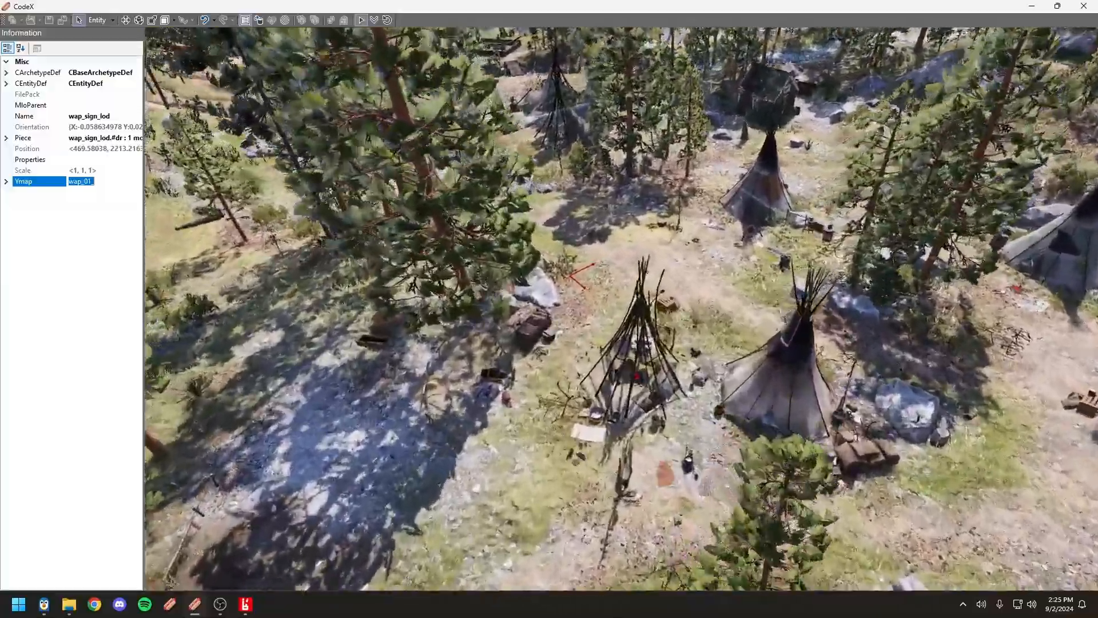
scroll(595, 303, "up", 4)
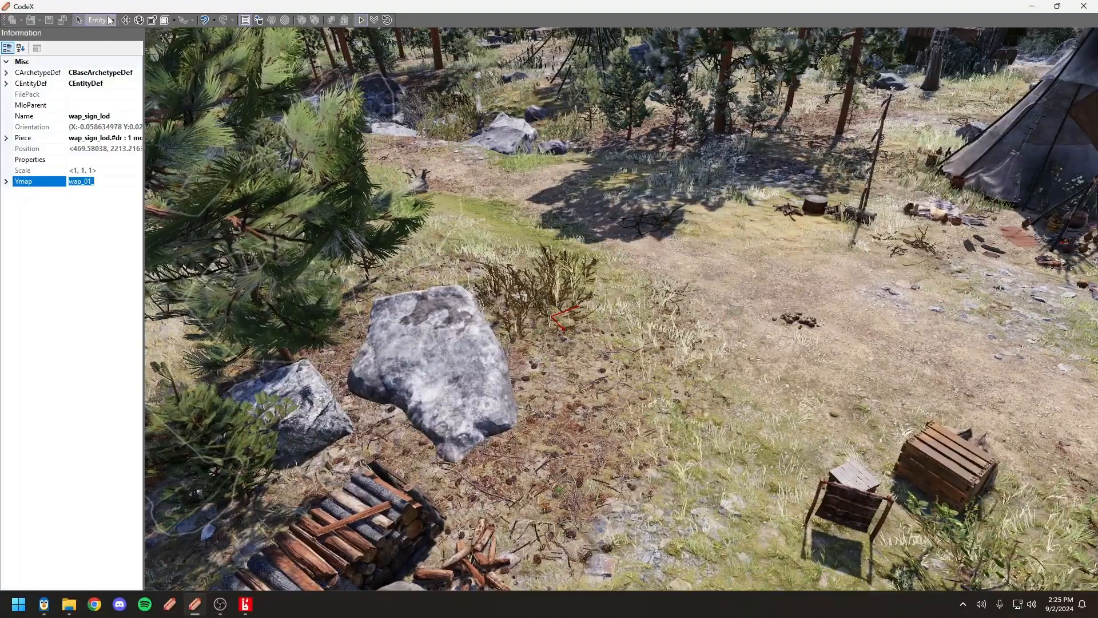
left_click(109, 20)
left_click(113, 58)
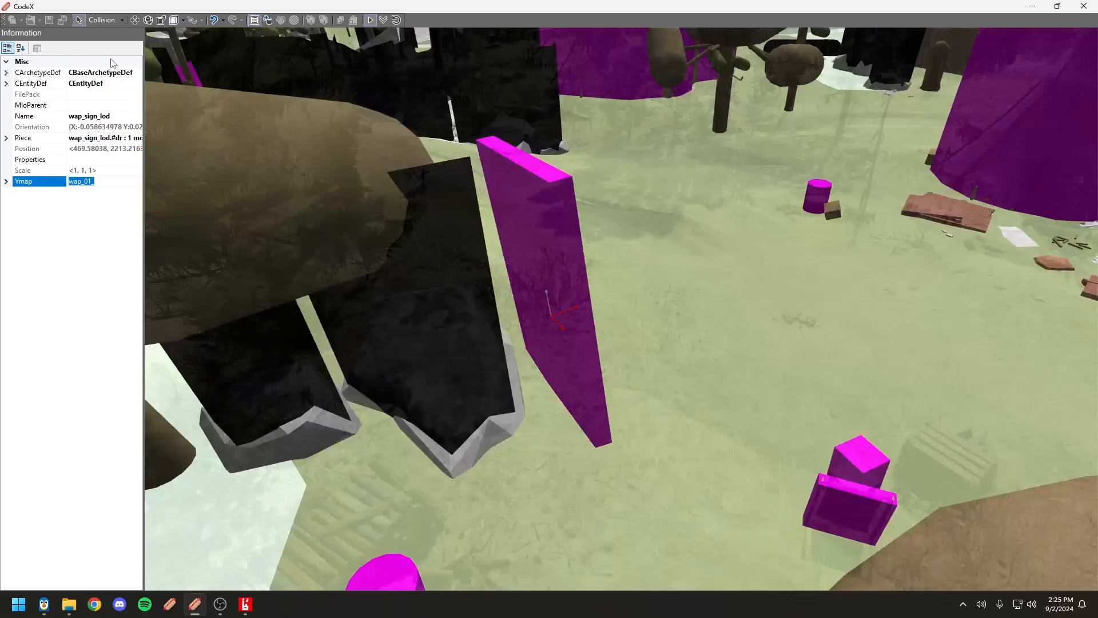
Select the upright collision panel left standing at the removed sign's location beside the rocks
left_click_drag(692, 291, 881, 151)
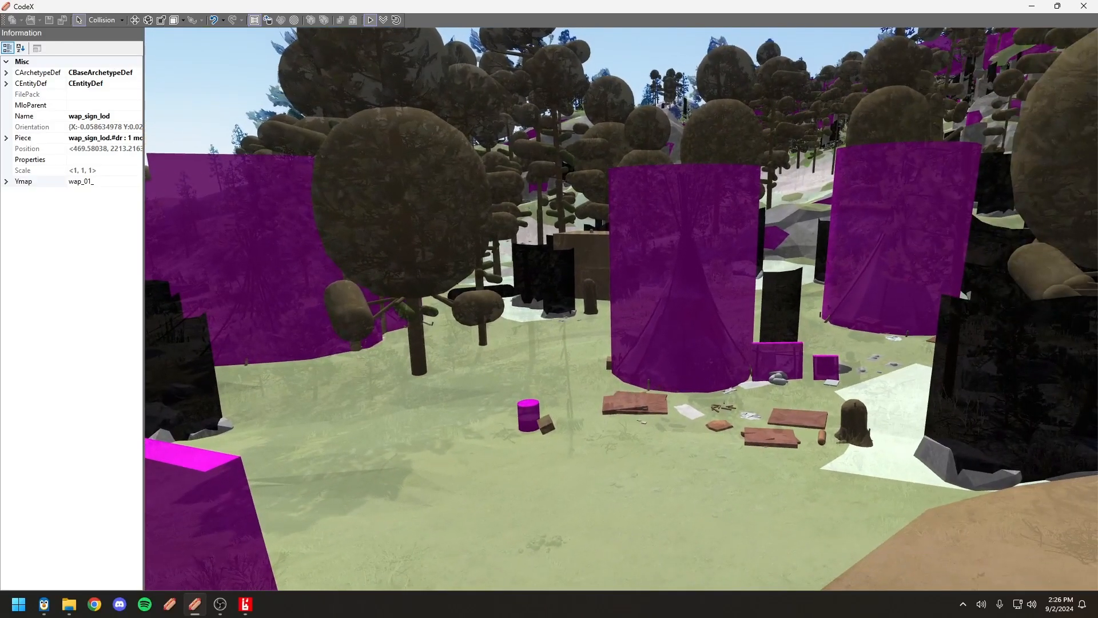
key("w")
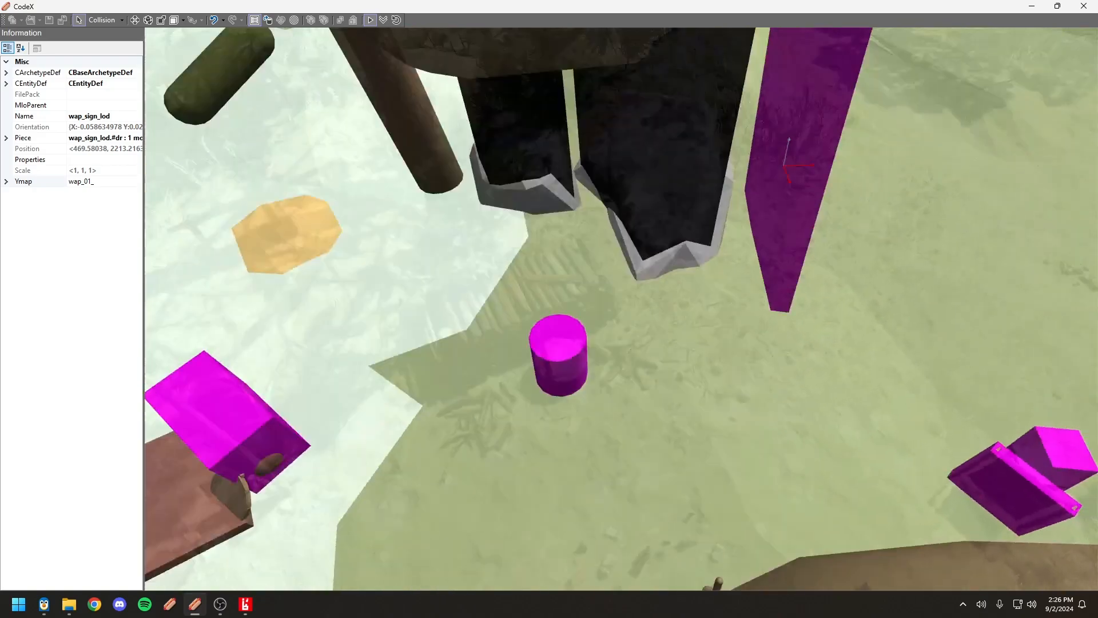
left_click_drag(692, 291, 689, 293)
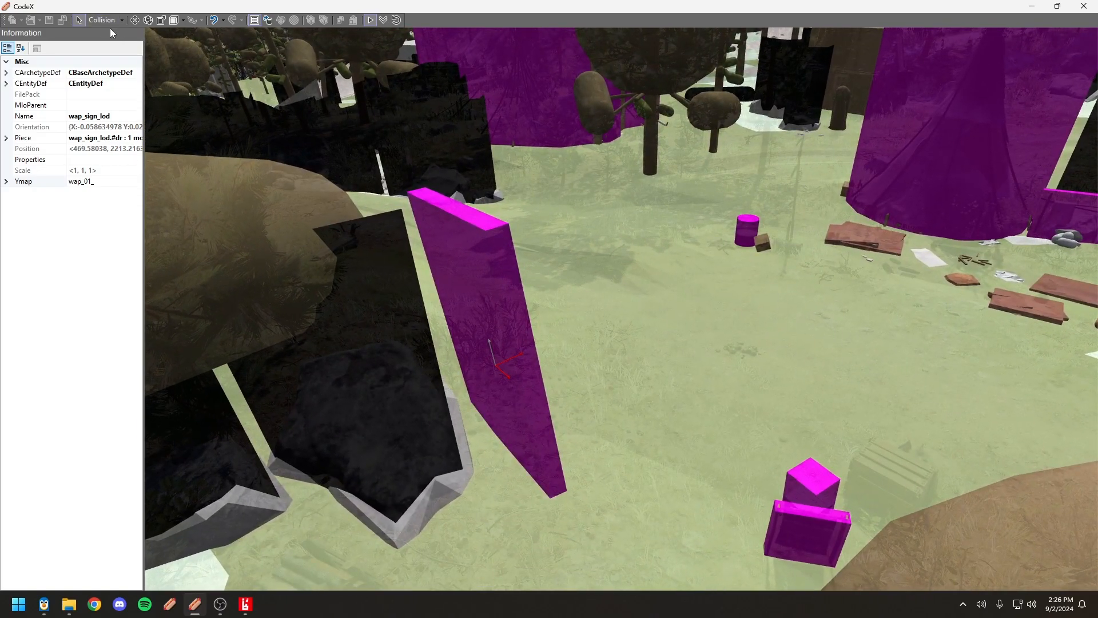
left_click(699, 274)
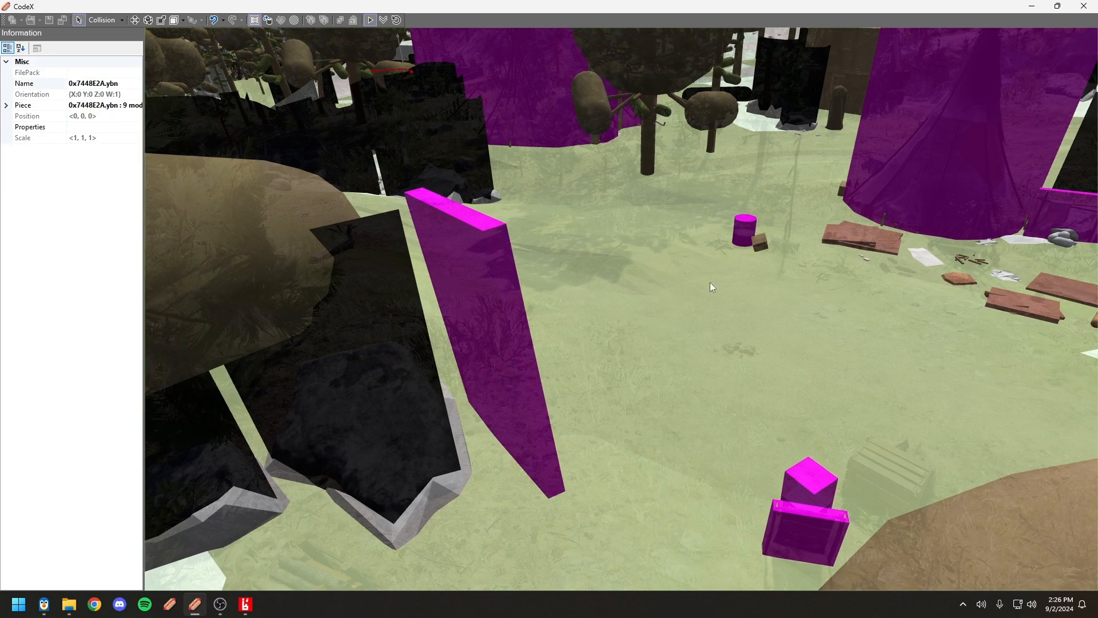
left_click(101, 20)
left_click(90, 31)
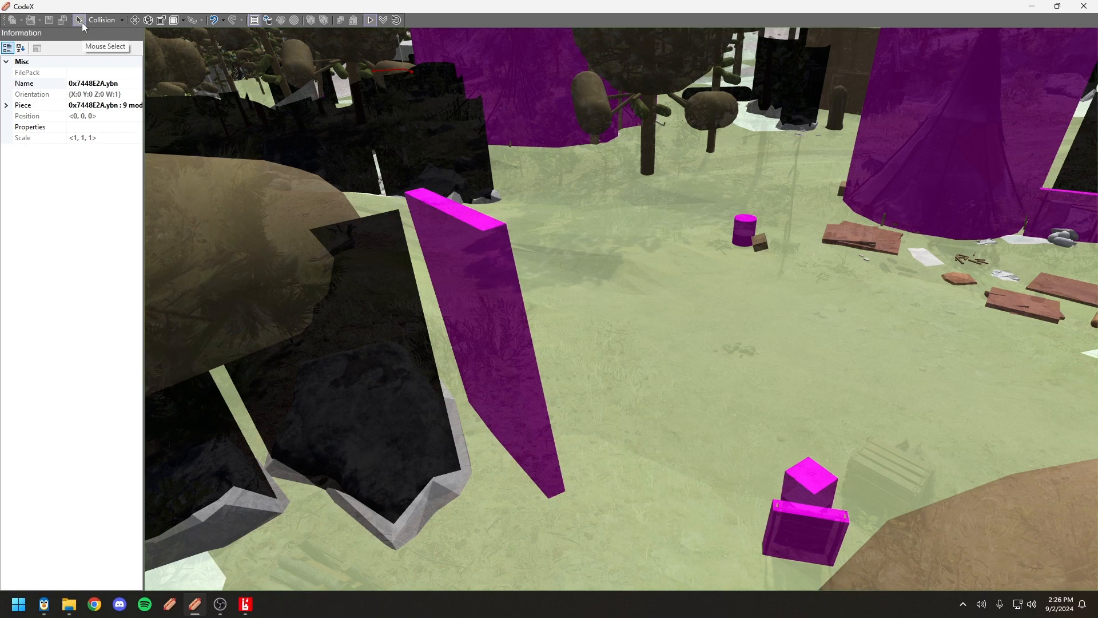
key("w")
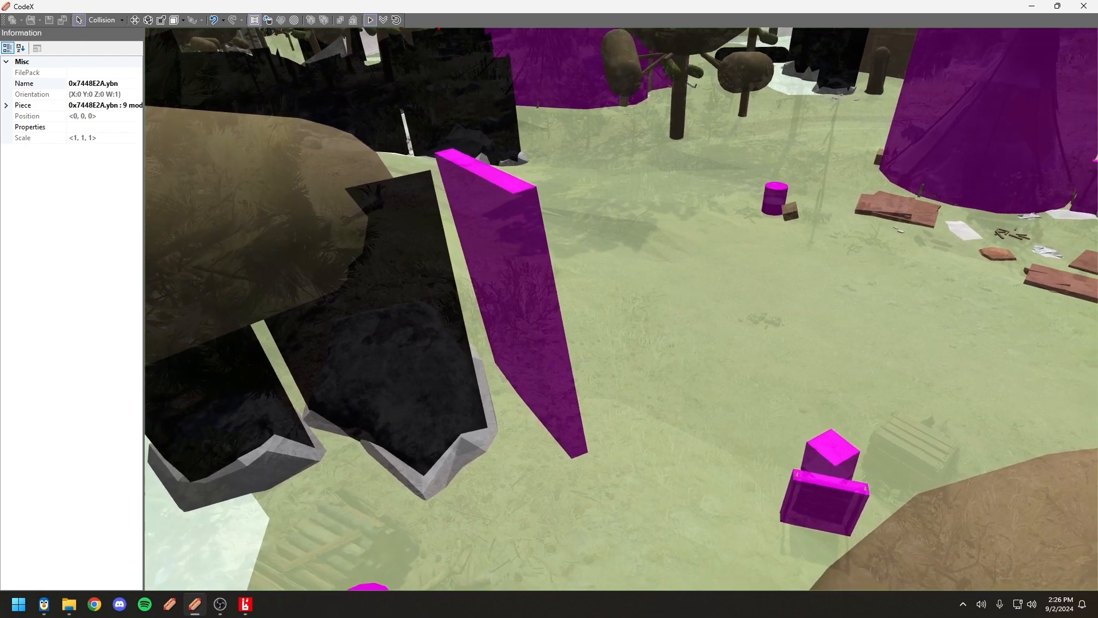
key("w")
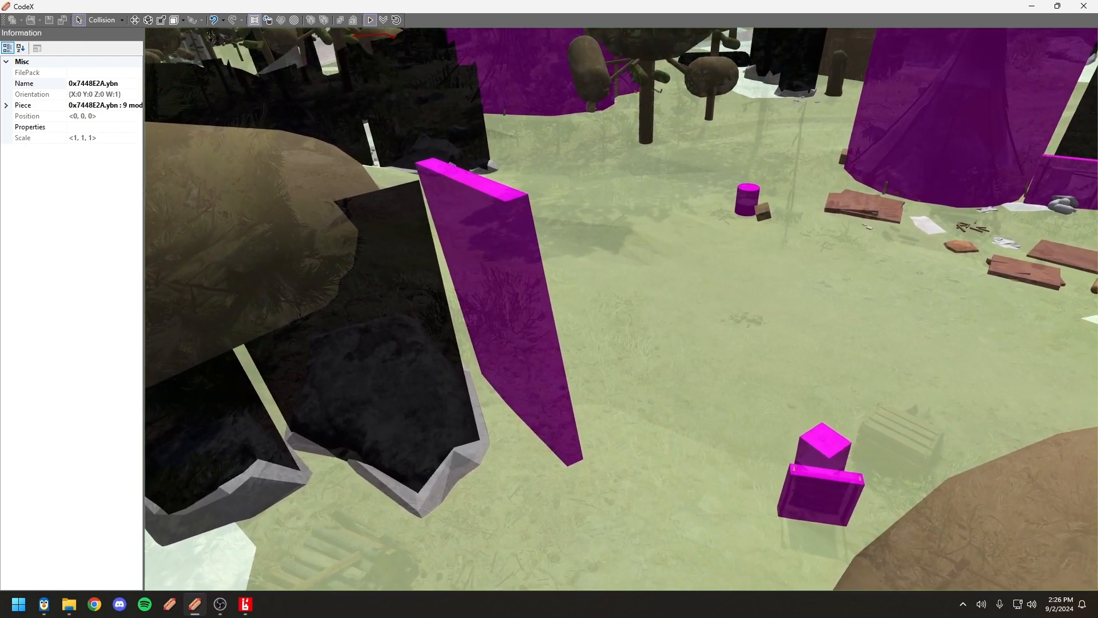
key("w")
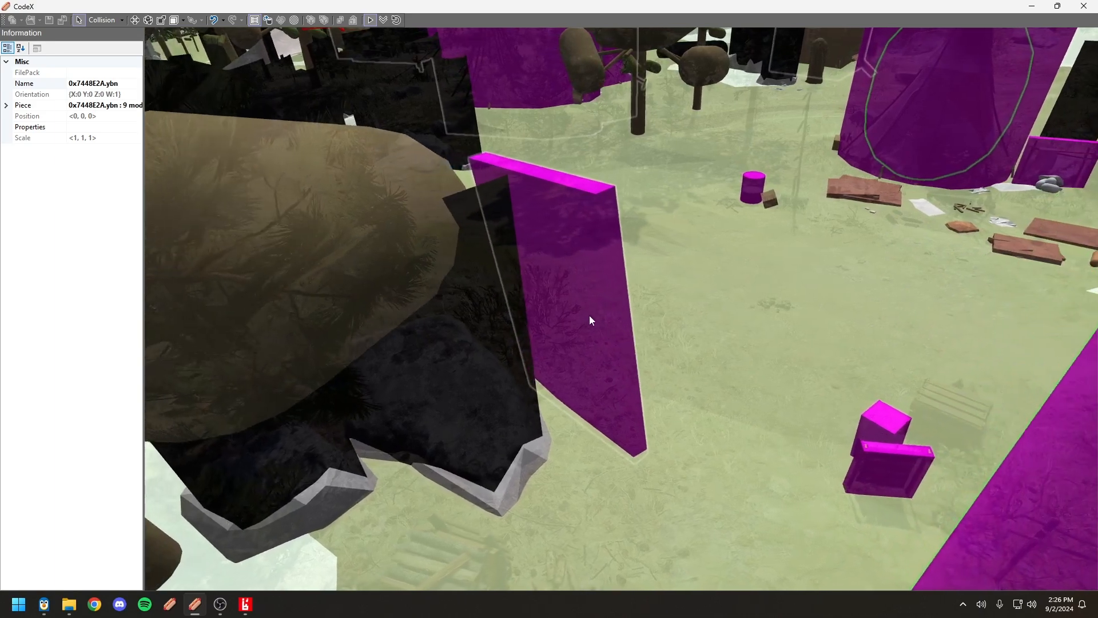
left_click(586, 316)
Check the outline of the selected sign collision and copy its Ybn file name
key("w")
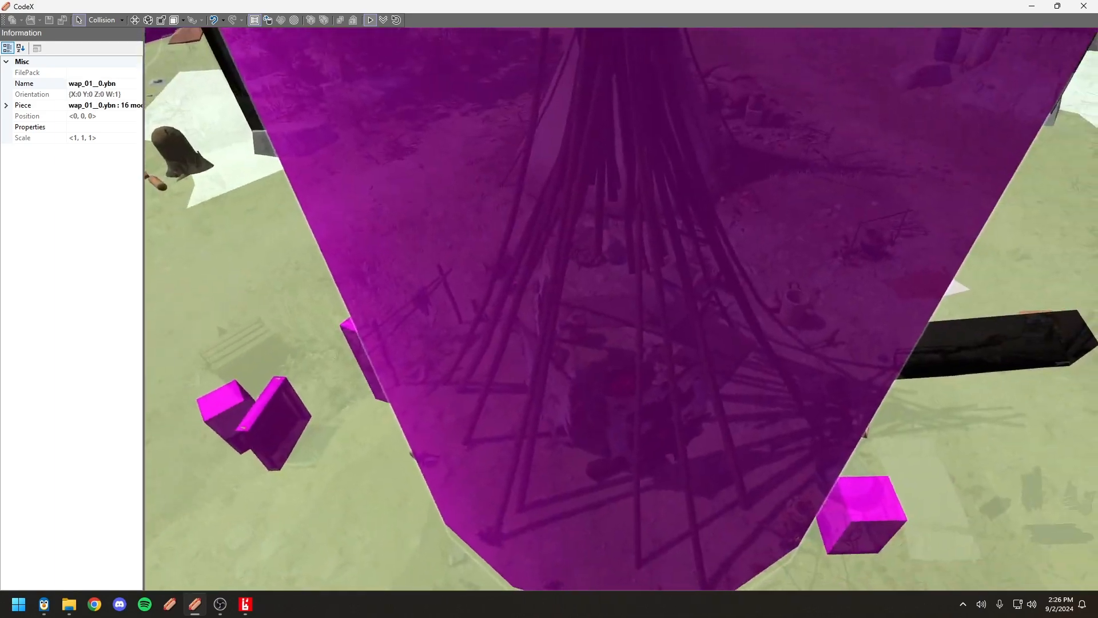
key("s")
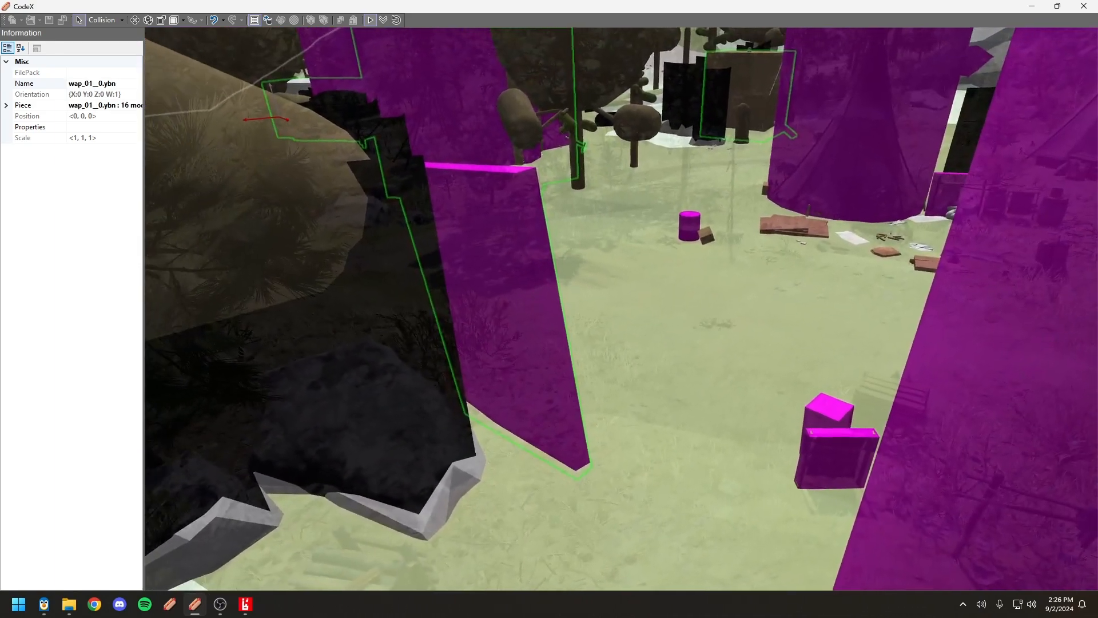
left_click_drag(690, 353, 687, 342)
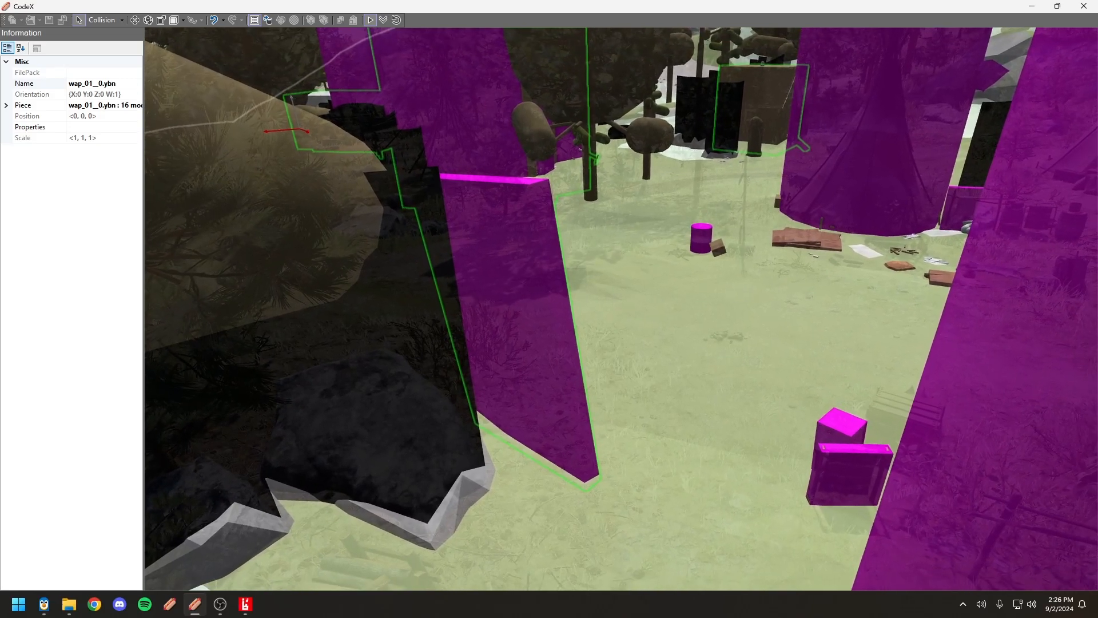
left_click(83, 84)
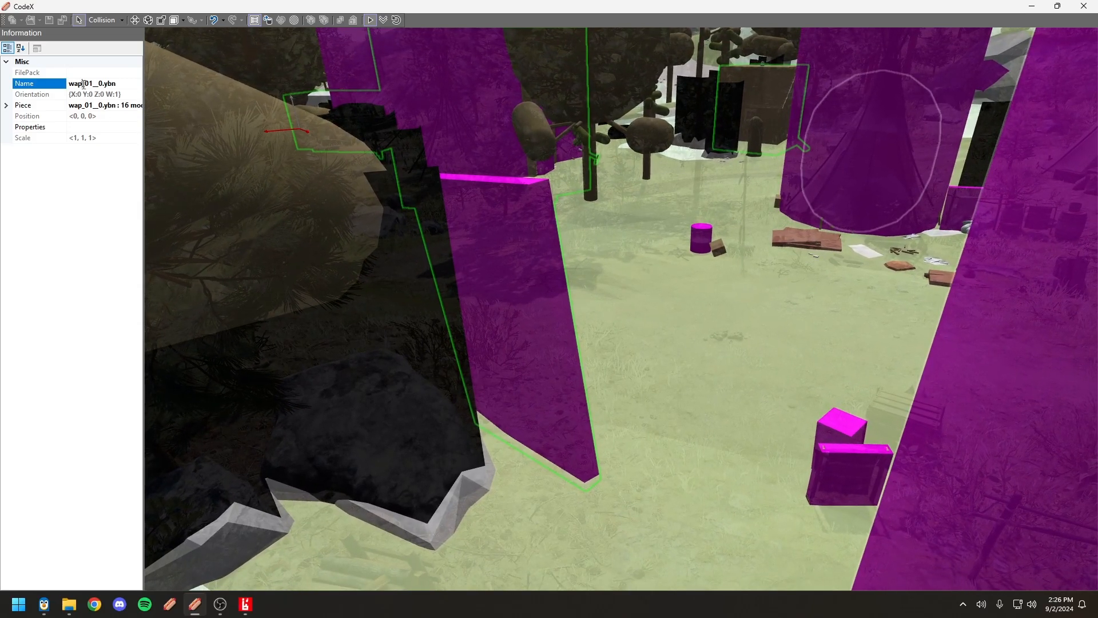
double_click(117, 84)
key("ctrl+c")
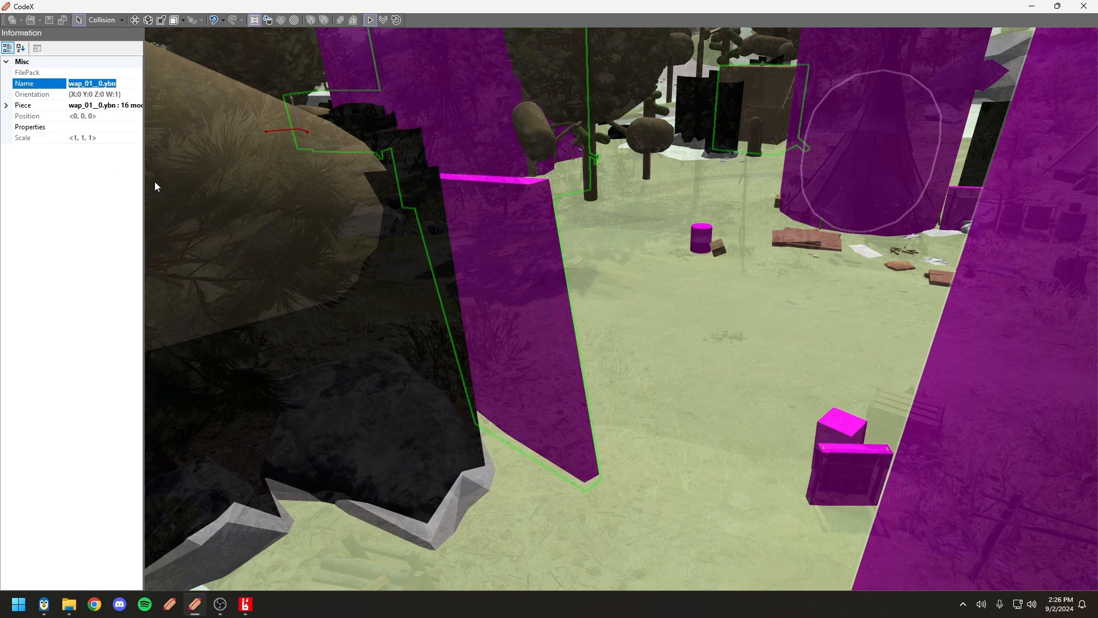
Switch to CodeX Explorer and search the game files for wap_01__0.ybn
left_click_drag(331, 231, 339, 237)
key("alt+Tab")
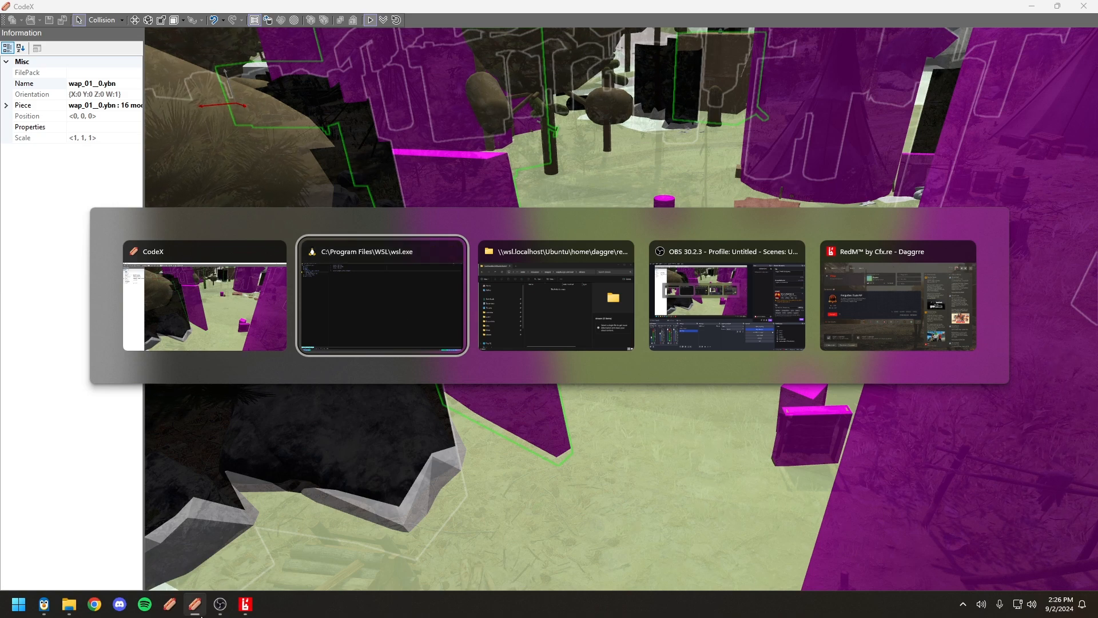
left_click(170, 604)
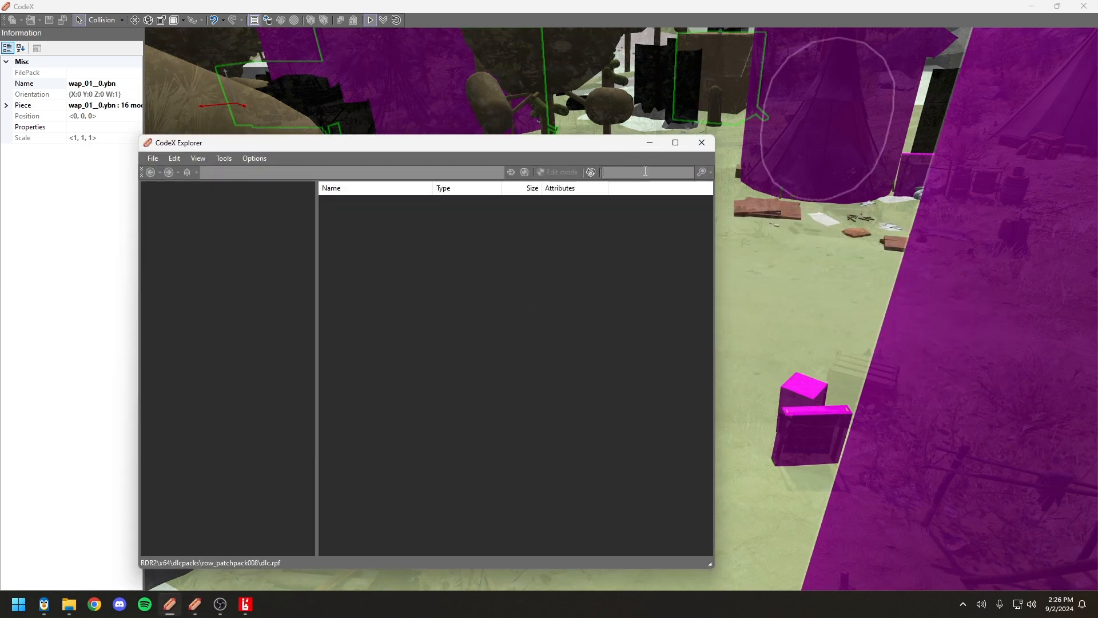
key("ctrl+v")
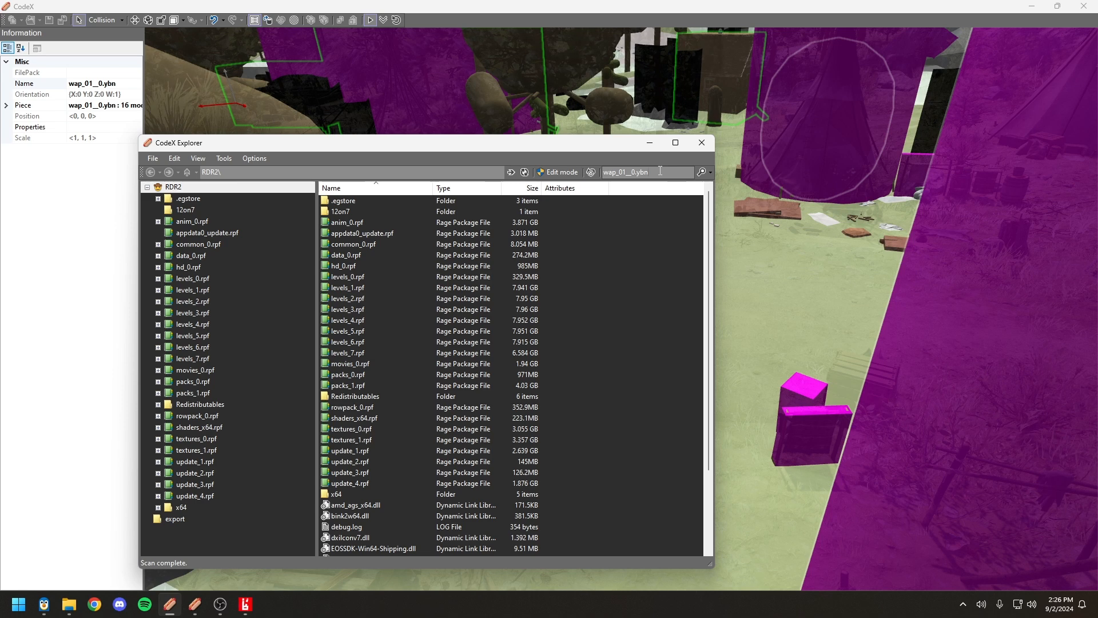
key("Return")
Export wap_01__0.ybn as wap_01__0.ybn.xml into the wapiti_sign_removal stream folder
left_click(364, 201)
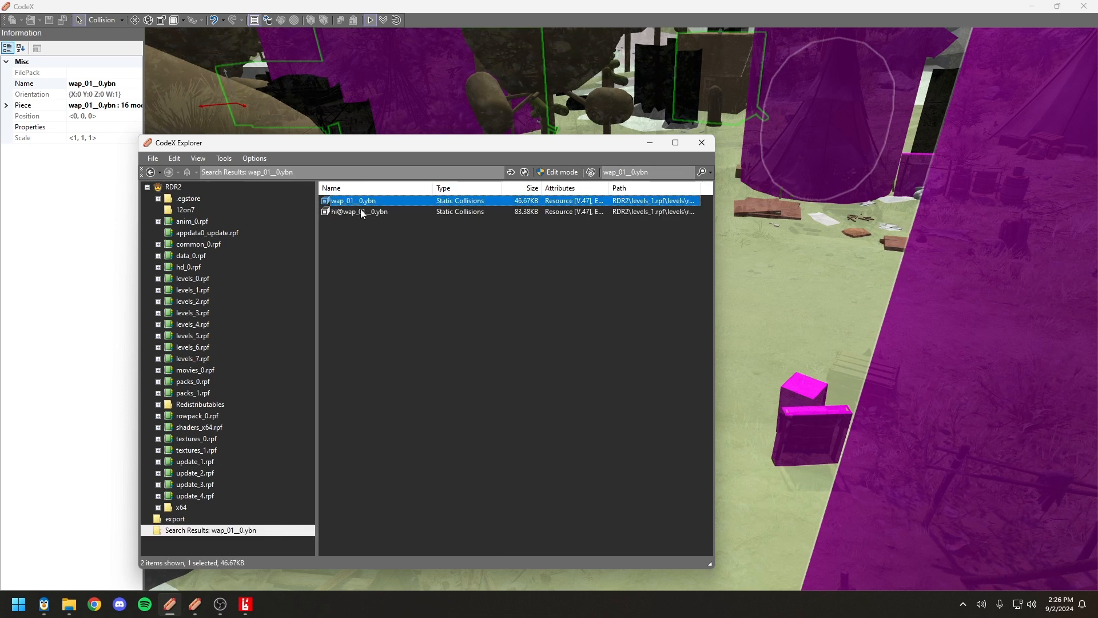
right_click(364, 203)
left_click(402, 252)
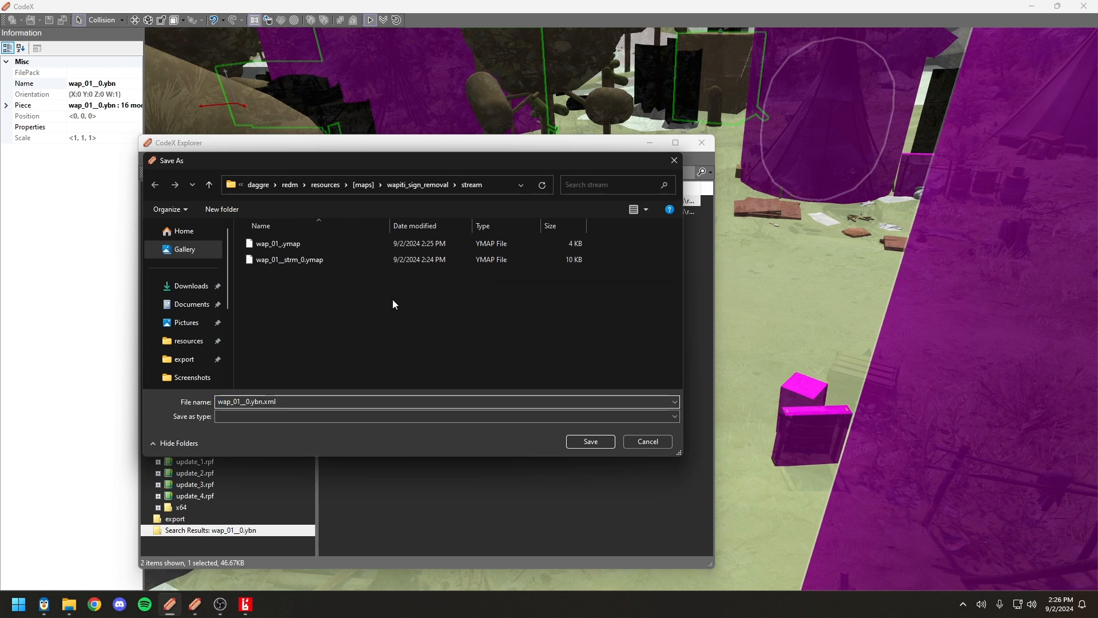
left_click(590, 441)
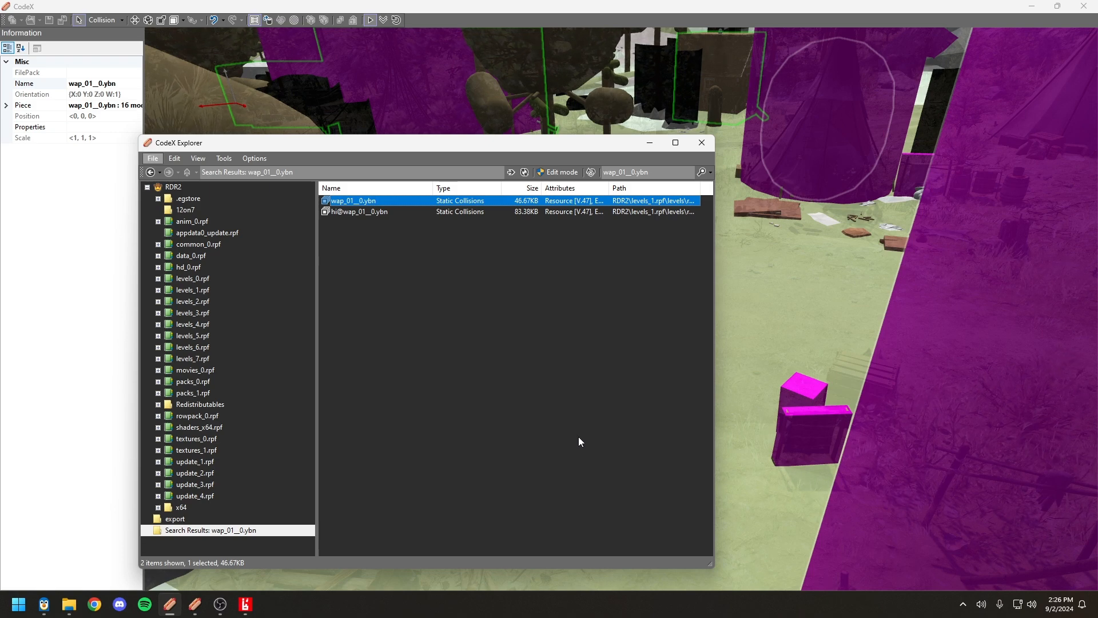
Launch Blender, dismiss the splash screen and delete the default light, cube and camera
key("super")
left_click(107, 415)
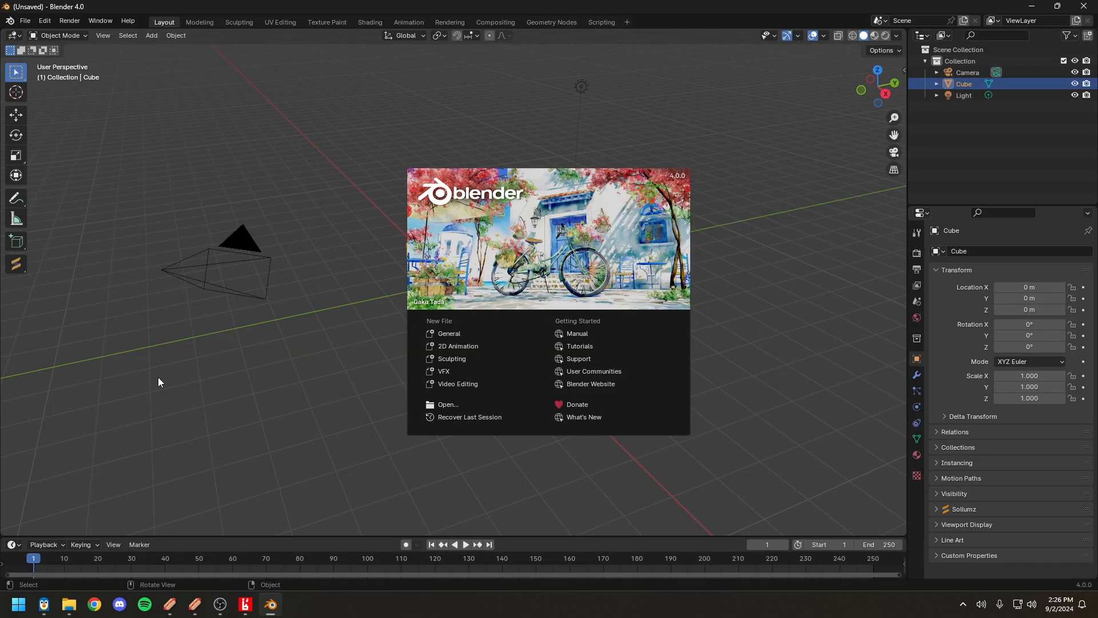
left_click(276, 396)
left_click(965, 96)
key("Delete")
left_click(965, 83)
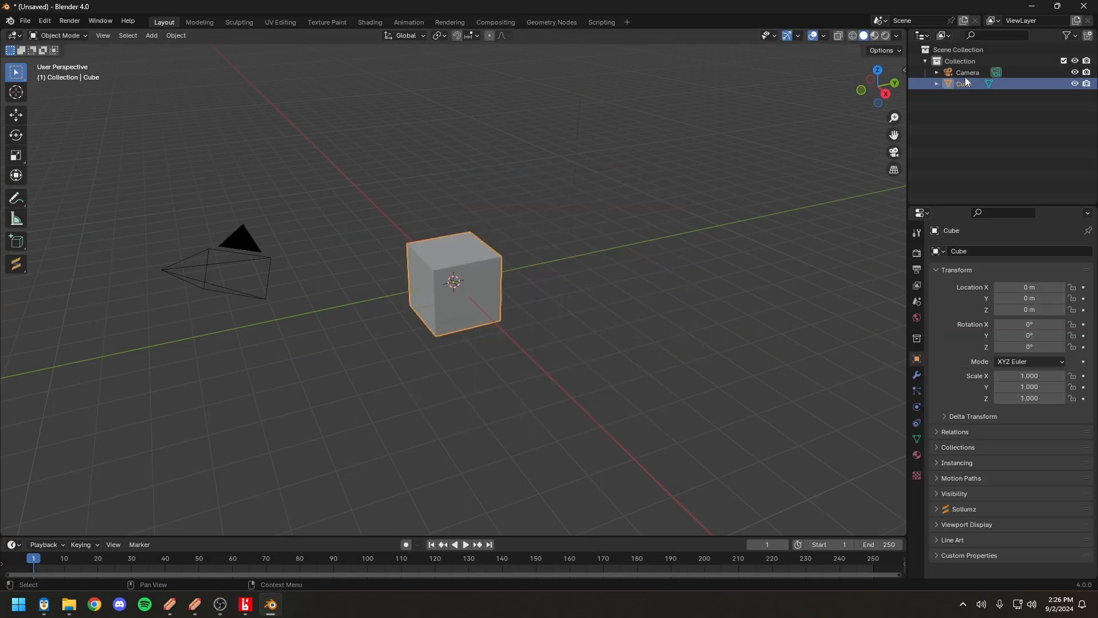
key("Delete")
left_click(966, 73)
key("Delete")
Look up the Sollumz add-on in Blender's preferences, check its details and that it is enabled, and close the preferences
left_click(47, 22)
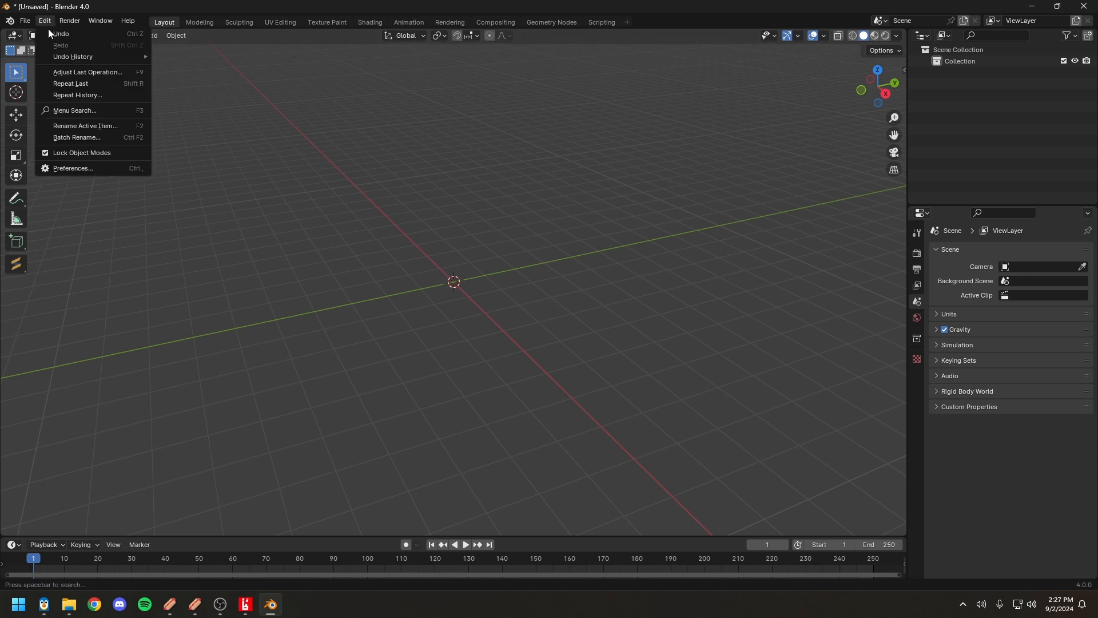
left_click(62, 167)
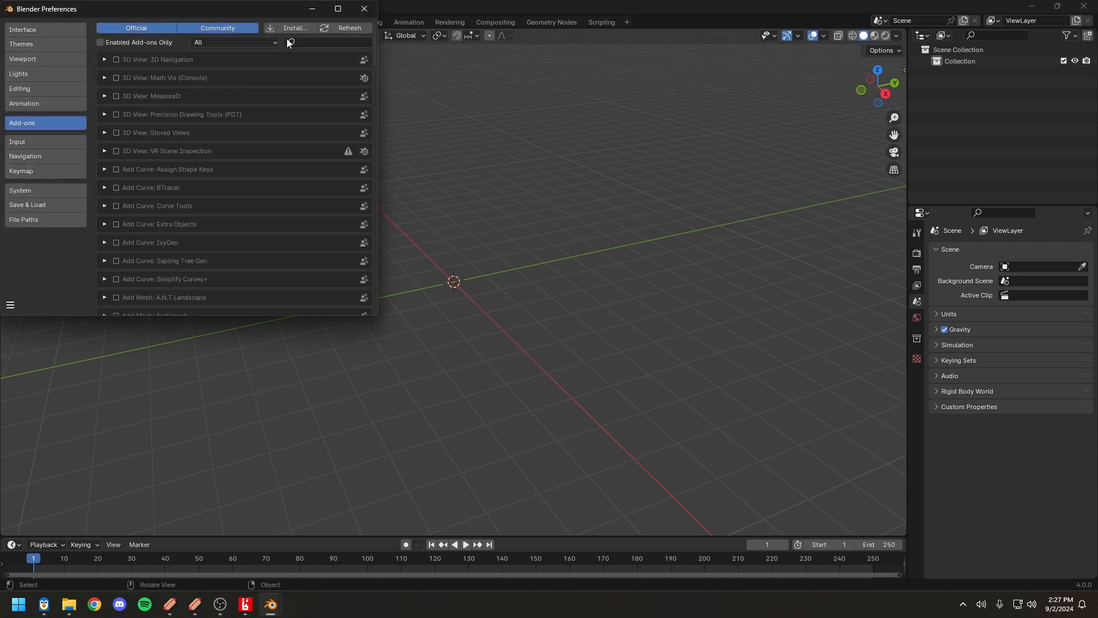
type("sollum")
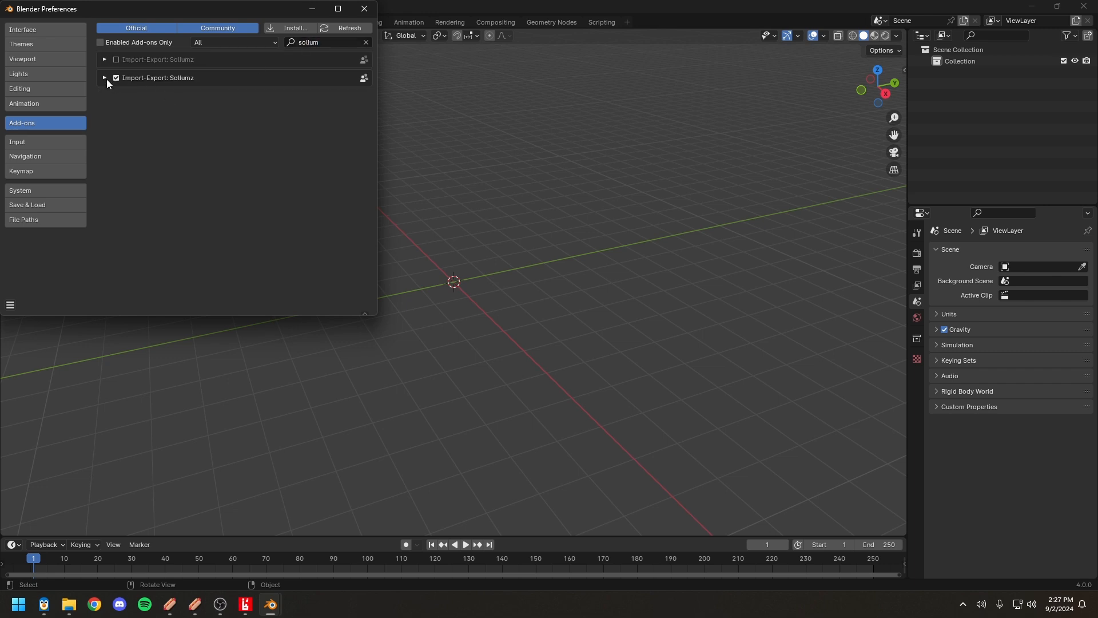
left_click(105, 78)
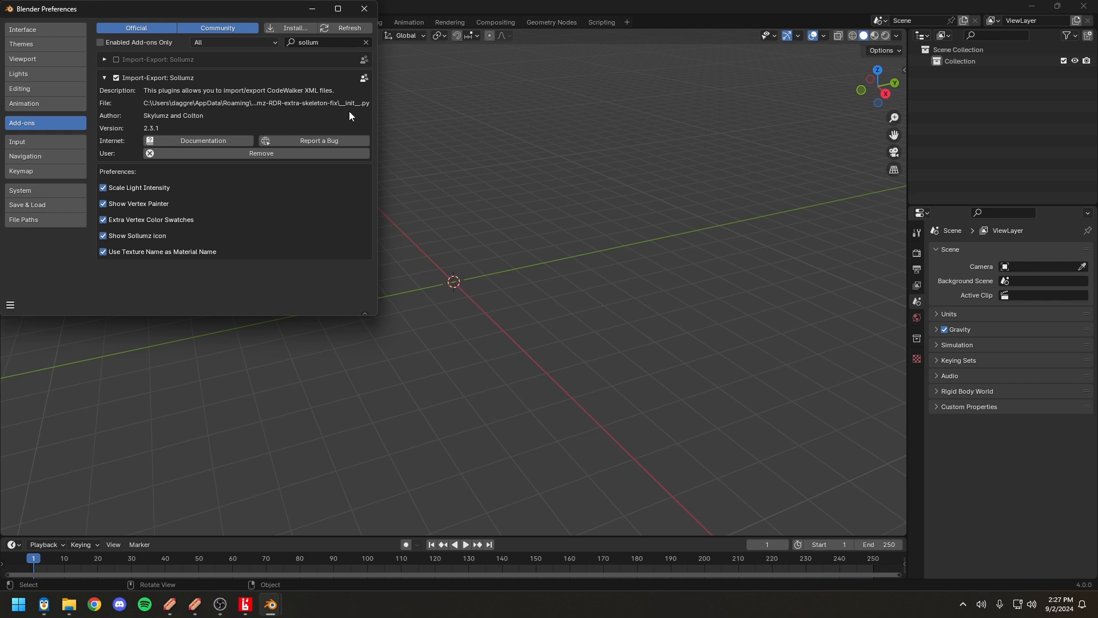
left_click(105, 78)
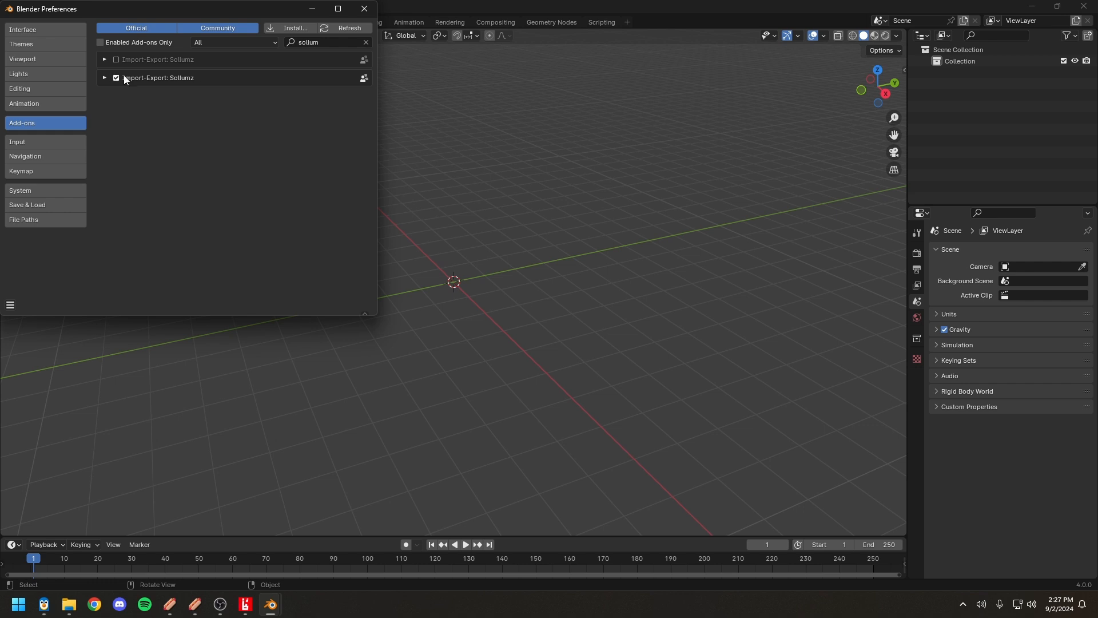
left_click(363, 10)
Import wap_01__0.ybn.xml as Codewalker XML from the map resource's stream folder
left_click(25, 22)
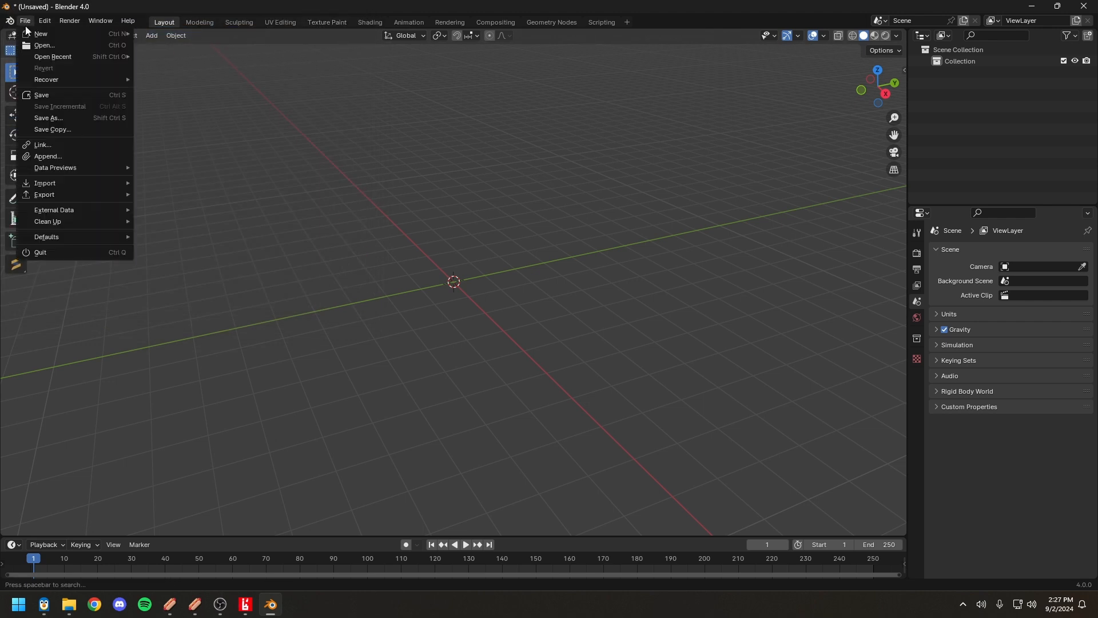
mouse_move(53, 183)
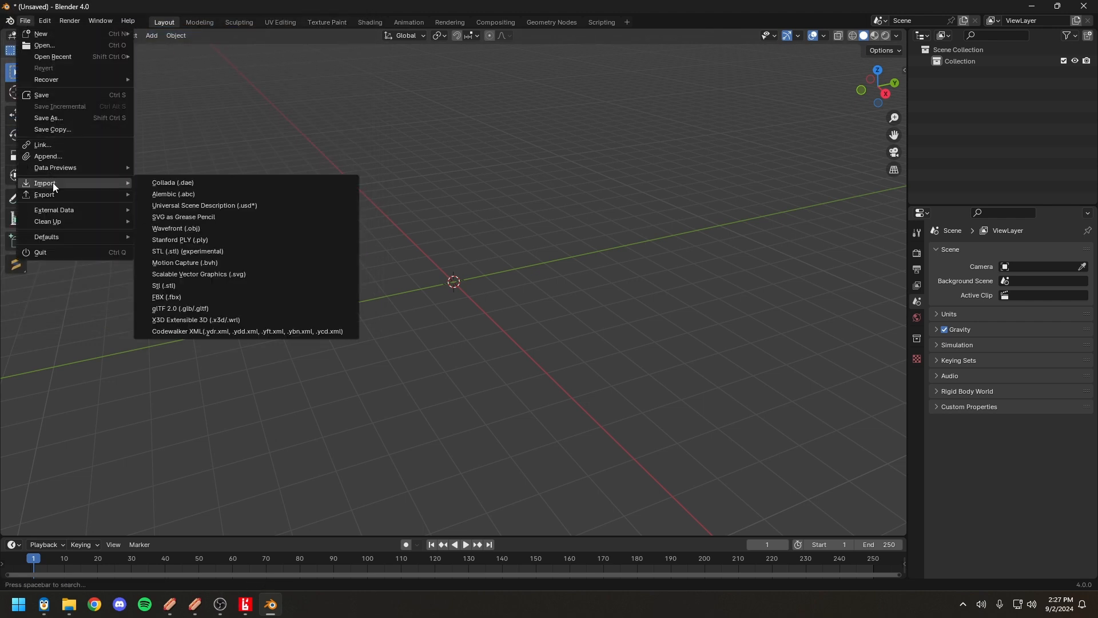
left_click(177, 332)
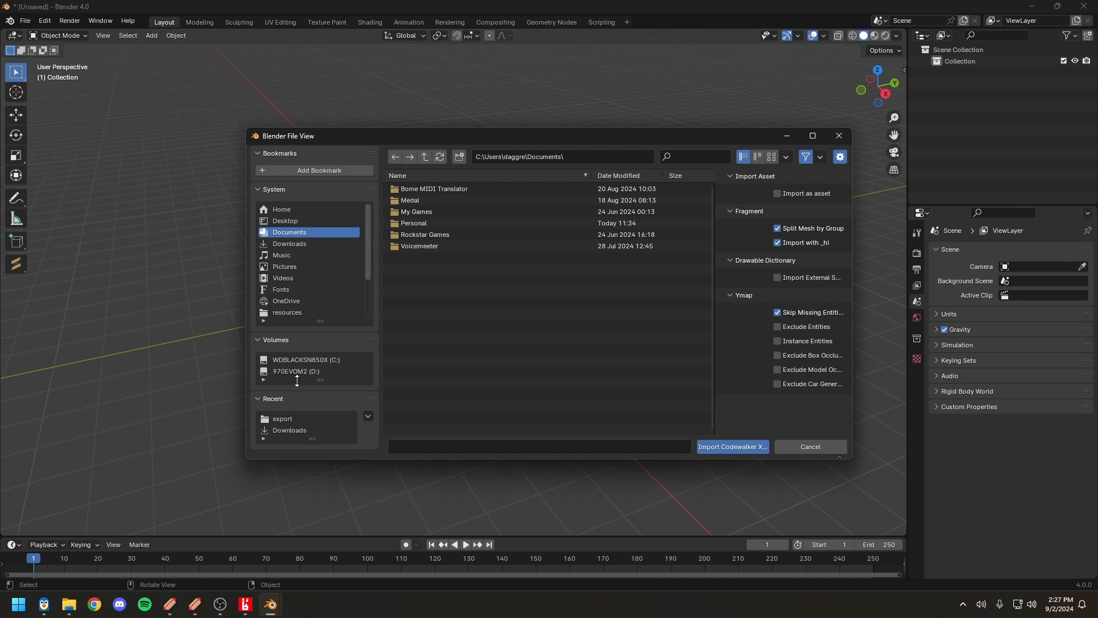
left_click(288, 313)
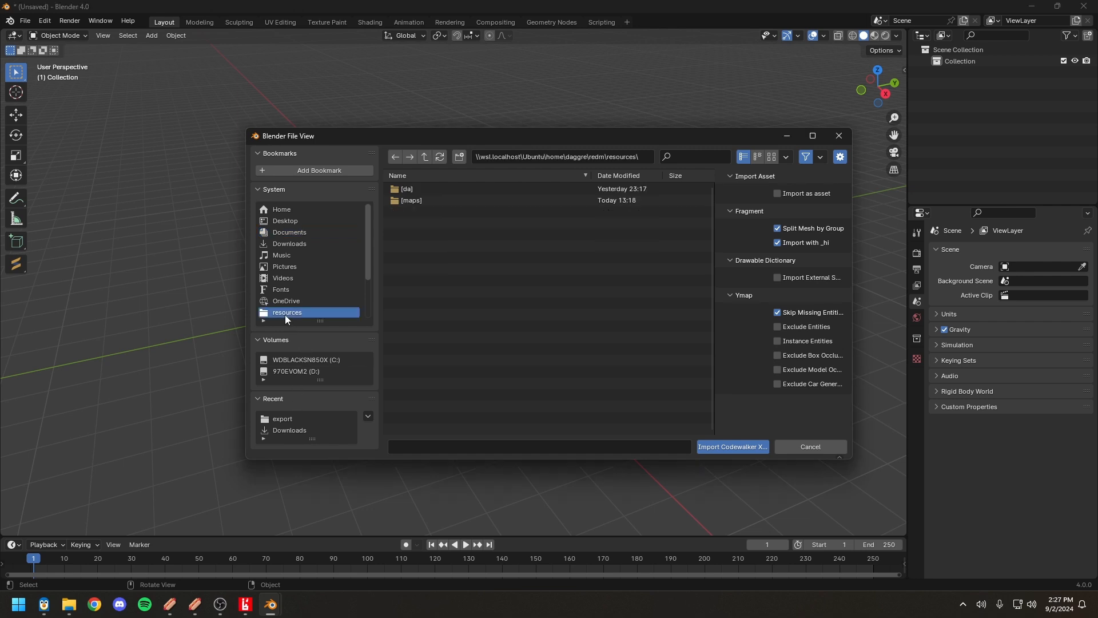
double_click(414, 200)
double_click(414, 189)
double_click(416, 190)
left_click(458, 190)
left_click(727, 445)
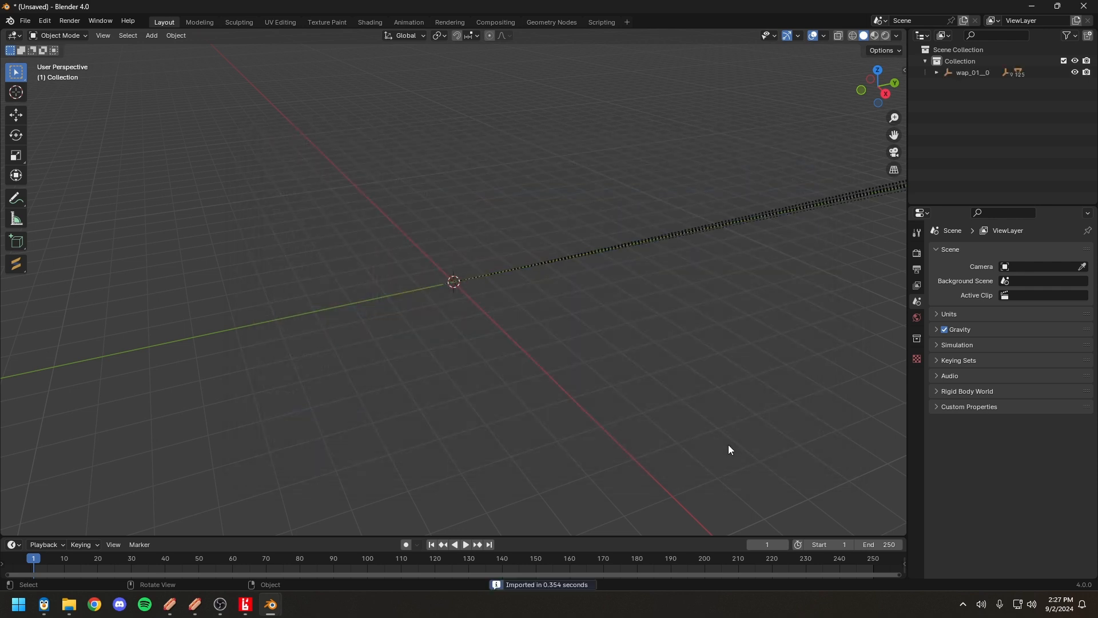
Expand wap_01__0 and its first Bound GeometryBVH, select Bound Poly Box and frame it to view the imported collisions
left_click(936, 73)
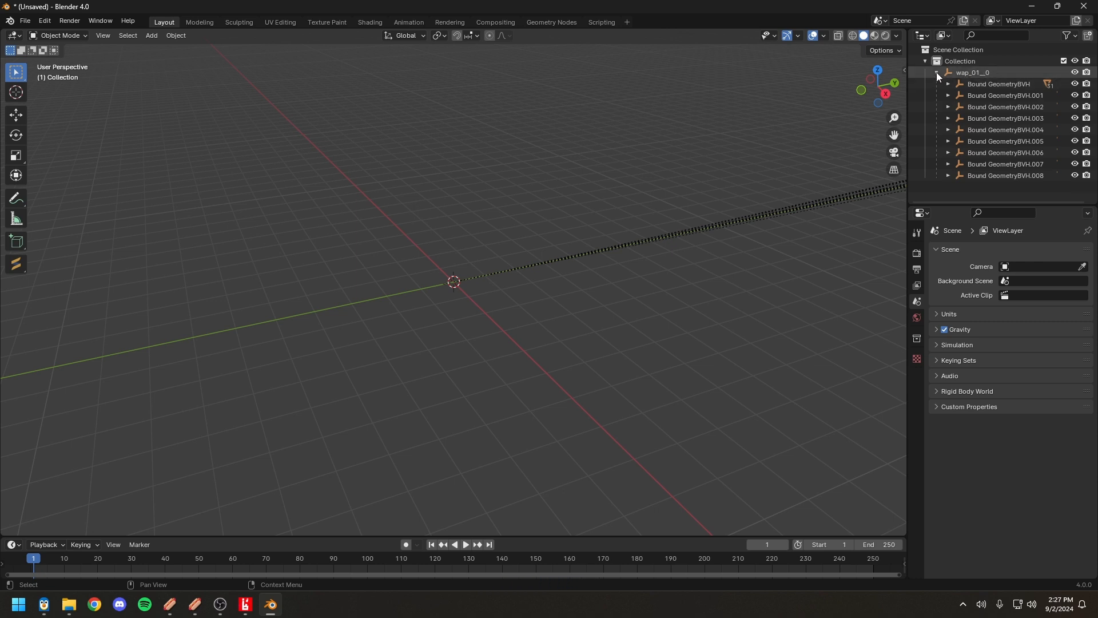
left_click(948, 85)
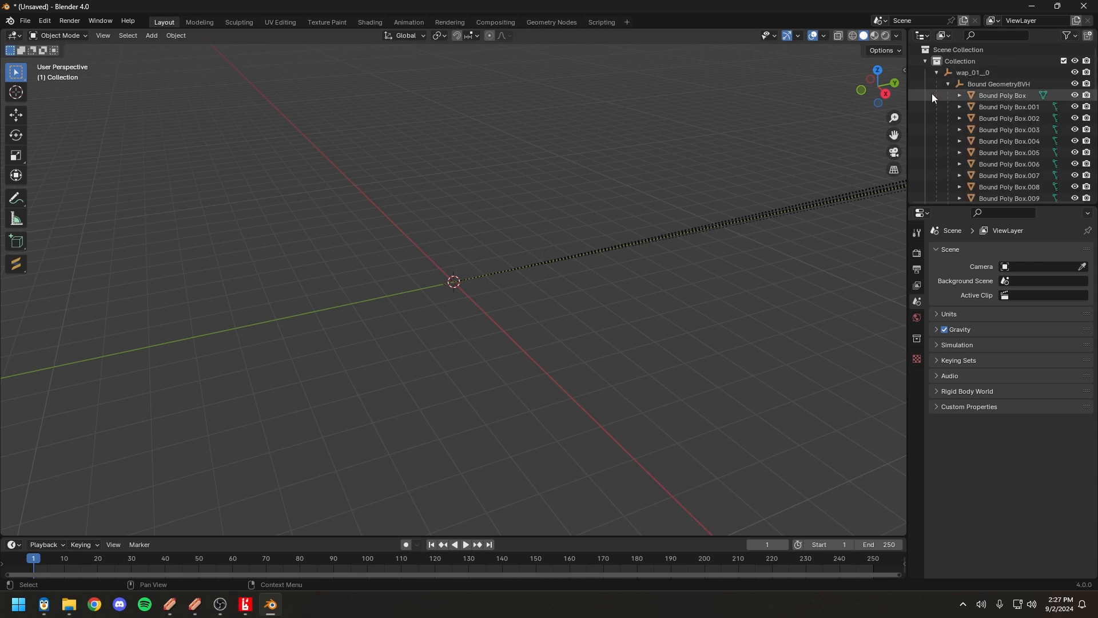
left_click(995, 96)
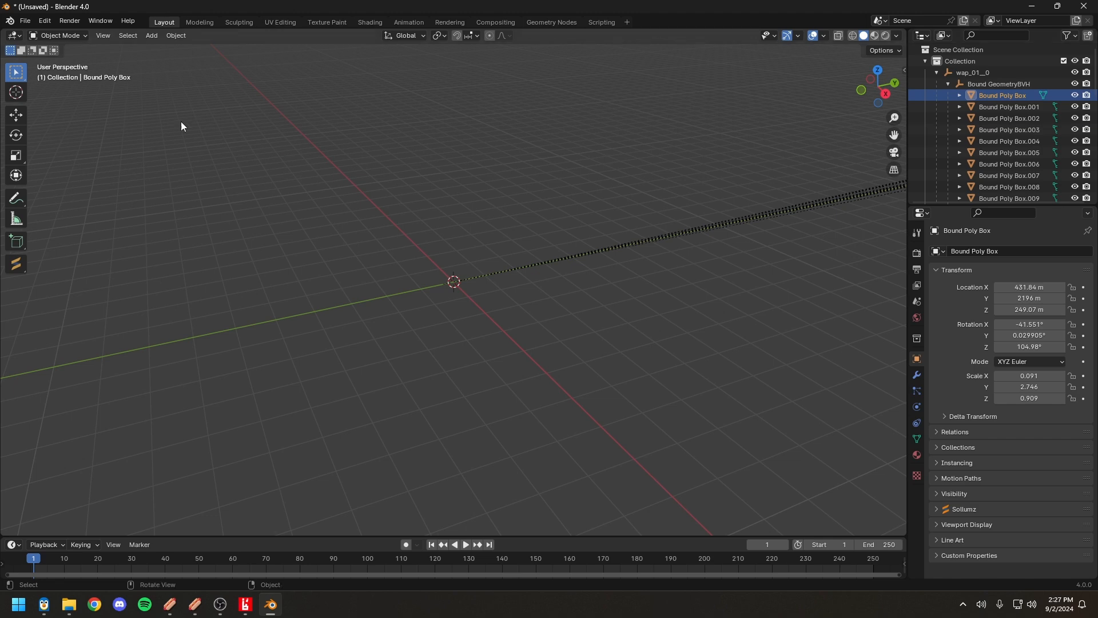
left_click(103, 36)
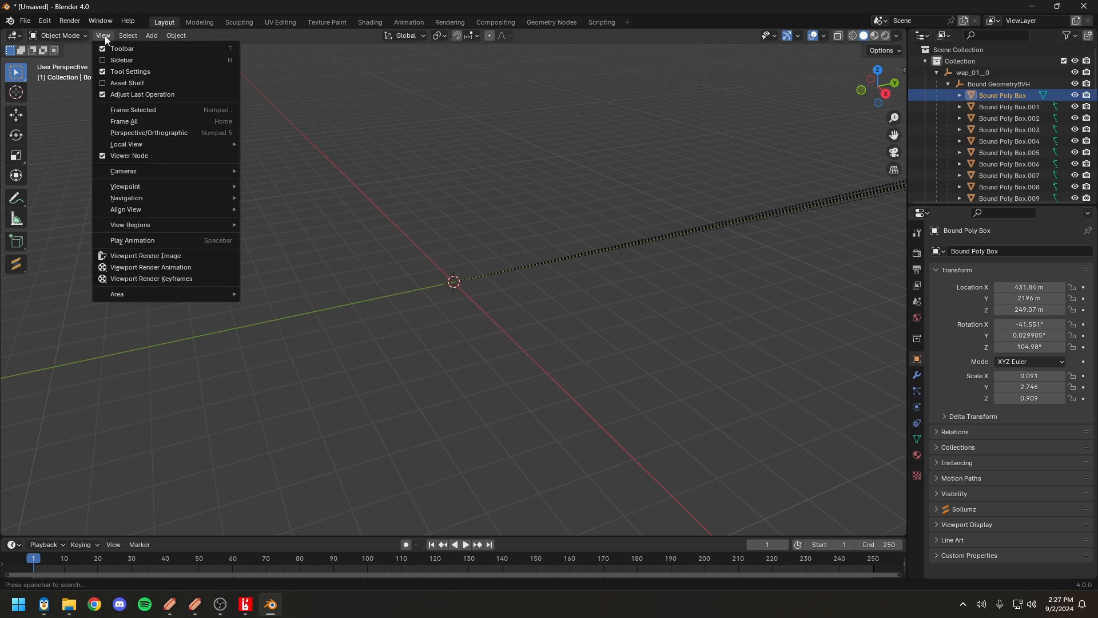
left_click(130, 110)
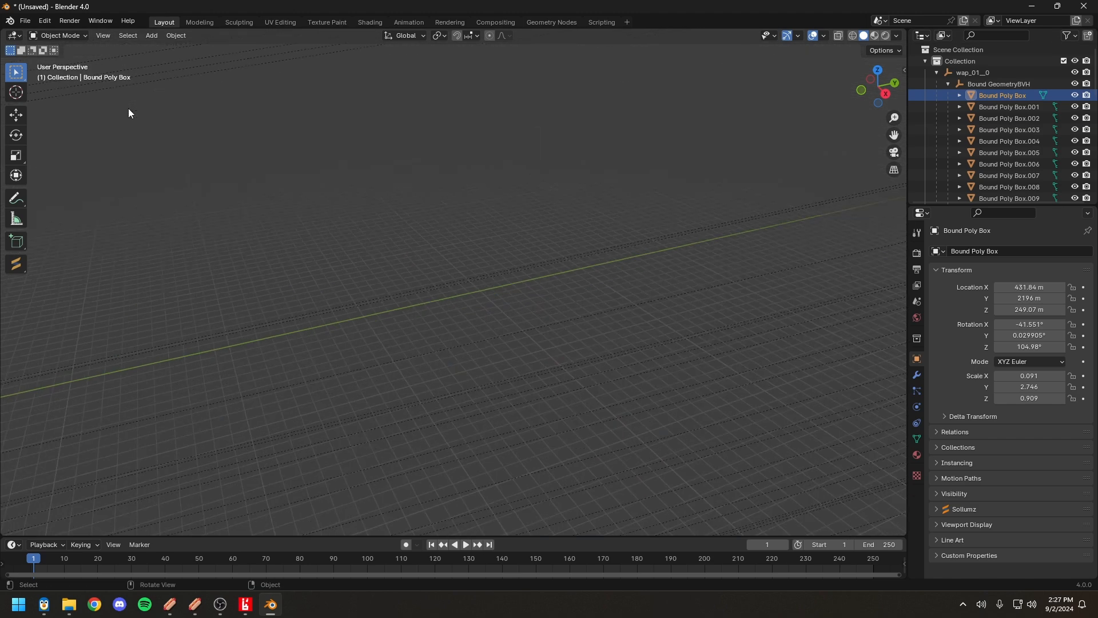
scroll(633, 285, "down", 12)
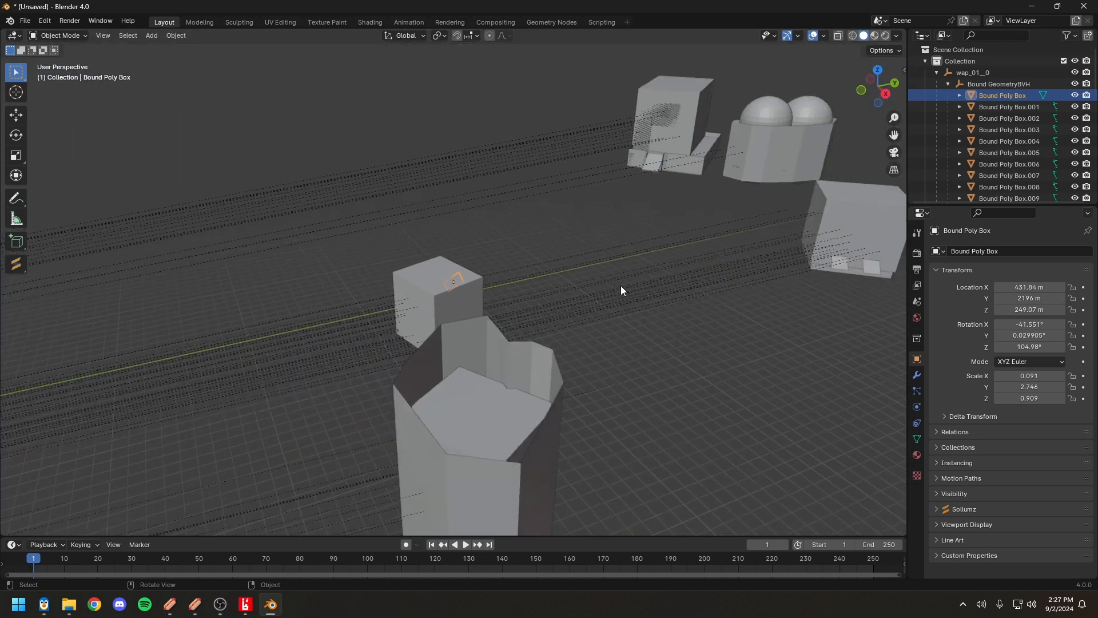
left_click_drag(620, 286, 578, 297)
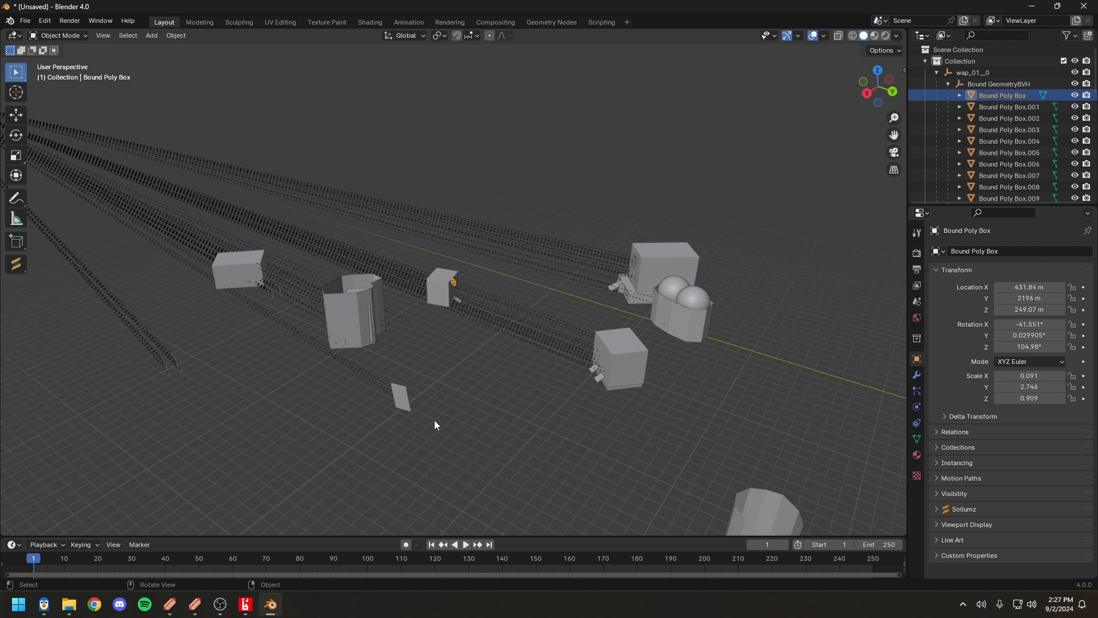
Select the small upright panel's collision pieces and compare their placement with the sign's collision in the CodeX world view, returning to Blender
left_click_drag(414, 377, 388, 430)
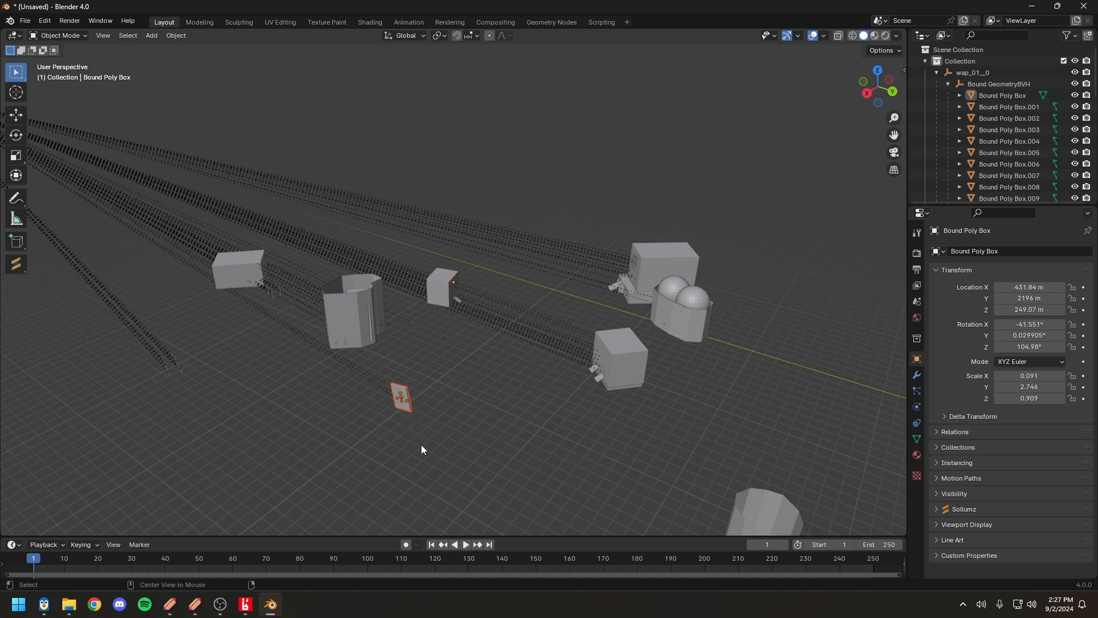
key("alt+Tab")
key("Tab")
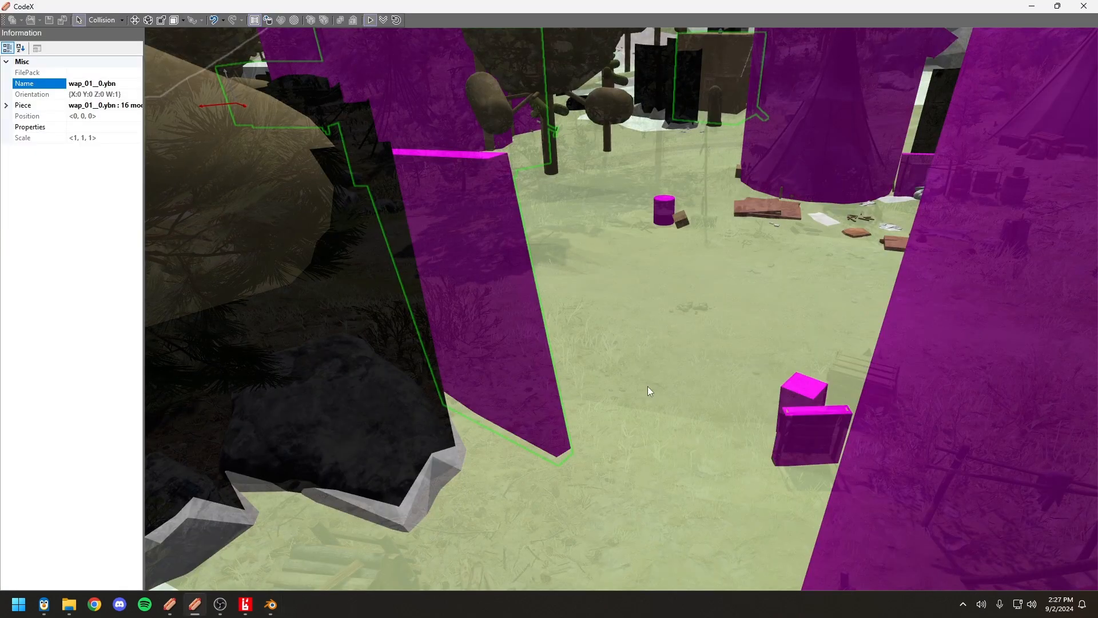
left_click_drag(647, 386, 576, 456)
key("s")
key("s")
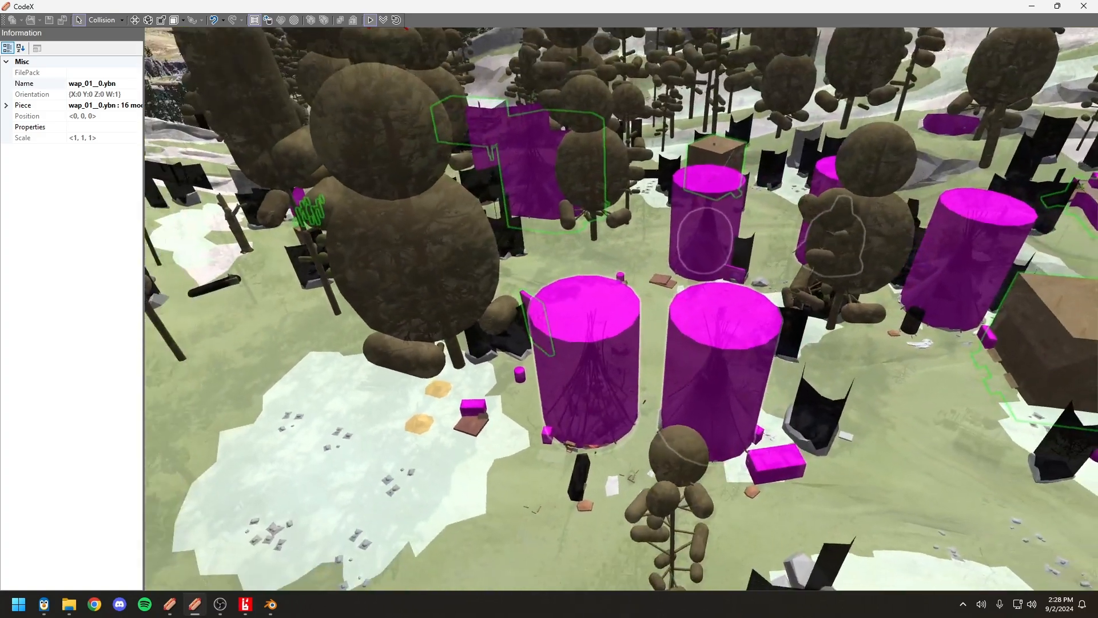
key("w")
key("w")
key("w")
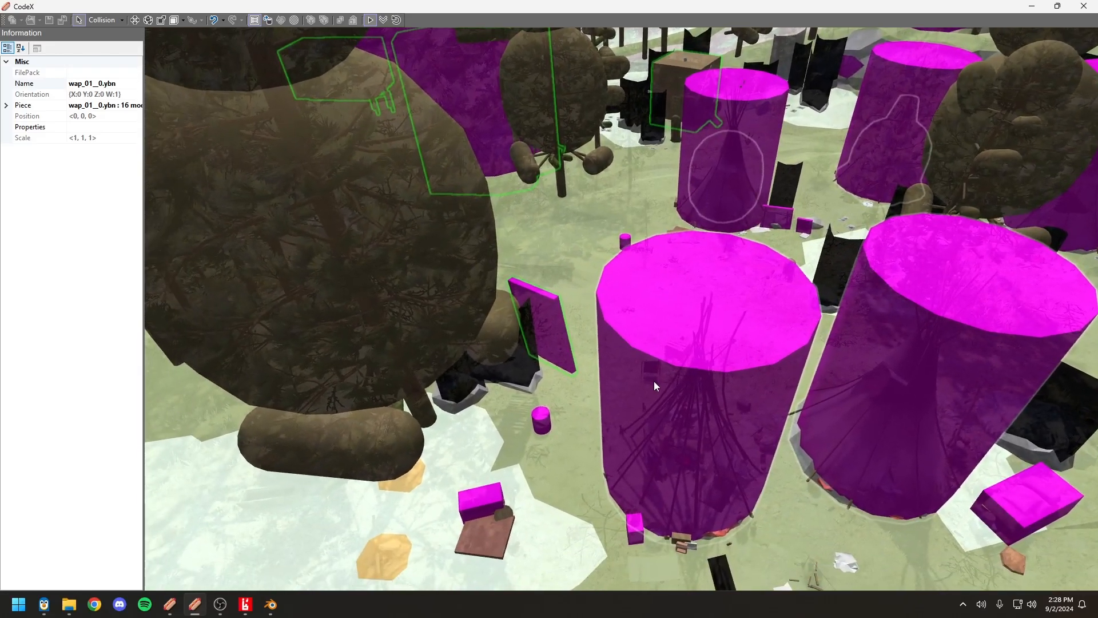
key("alt+Tab")
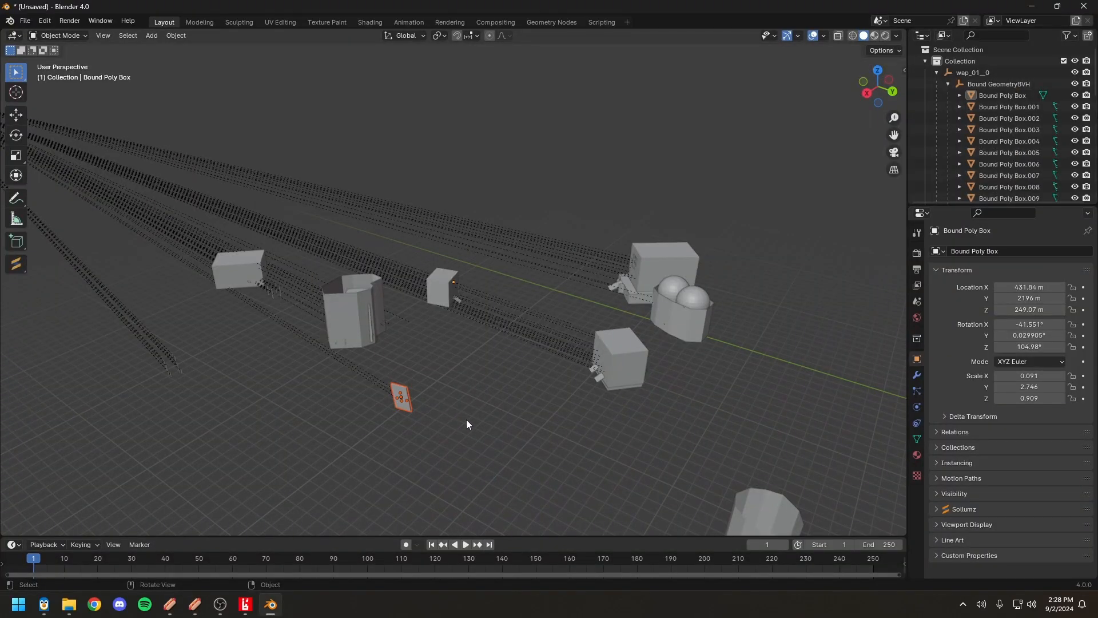
Select the sign's collision panel, Bound Poly Box.019, and frame it in the viewport
left_click_drag(460, 420, 463, 419)
left_click(461, 402)
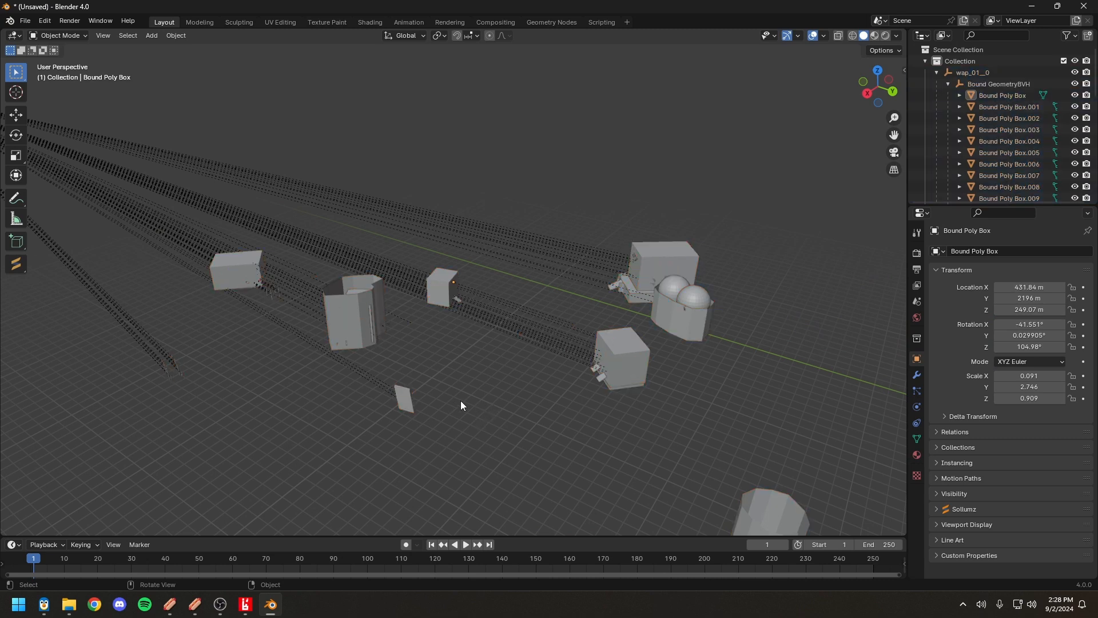
left_click_drag(377, 372, 424, 428)
left_click(409, 408)
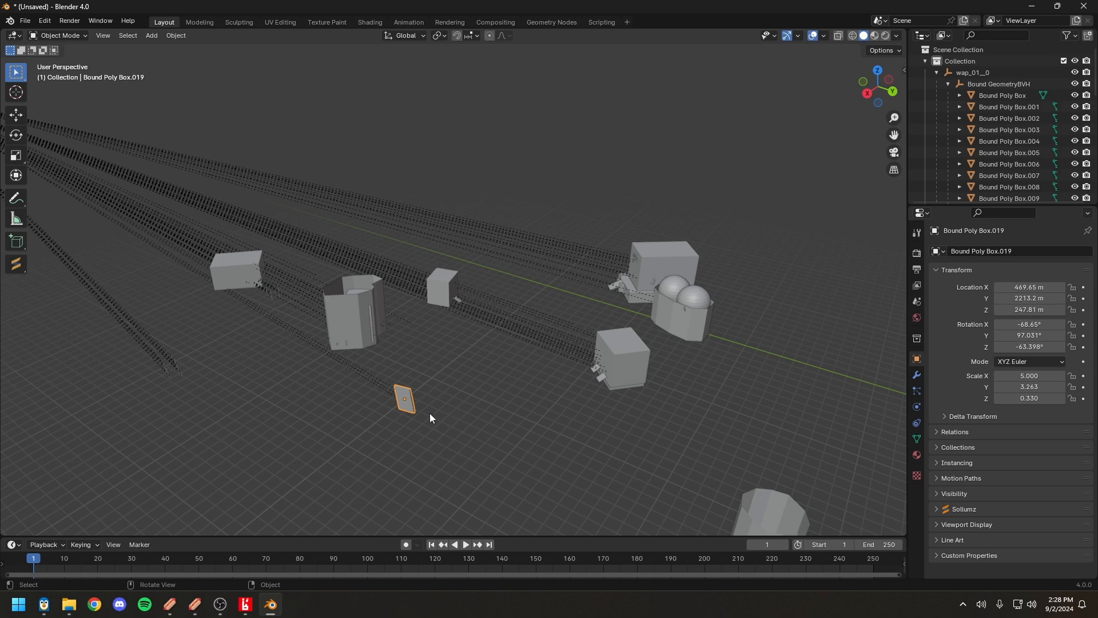
left_click_drag(472, 394, 491, 392)
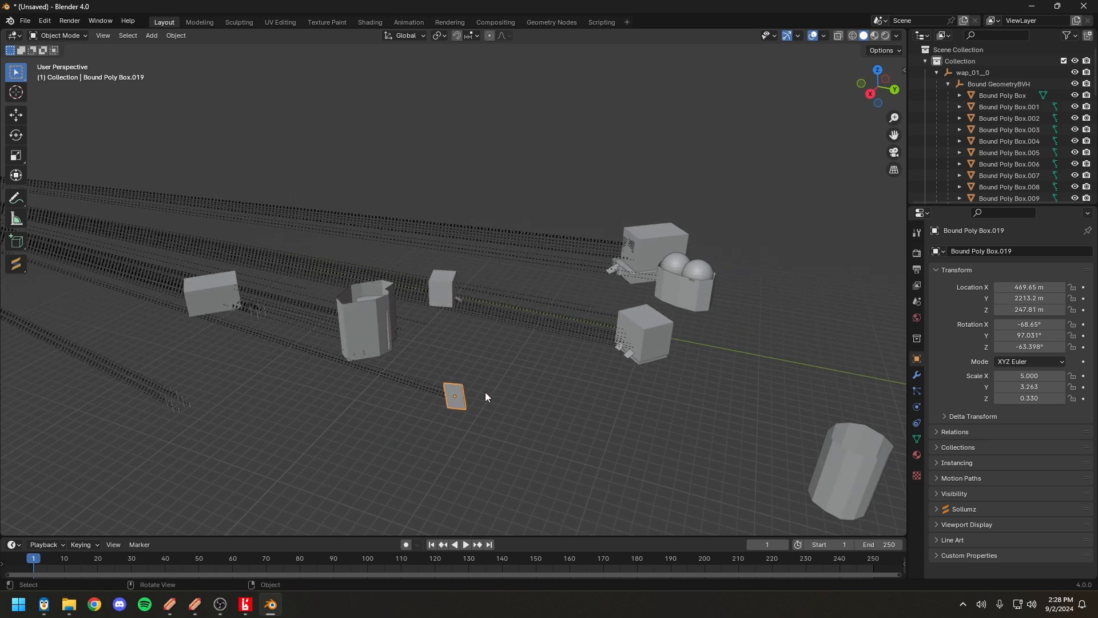
left_click(103, 35)
left_click(124, 114)
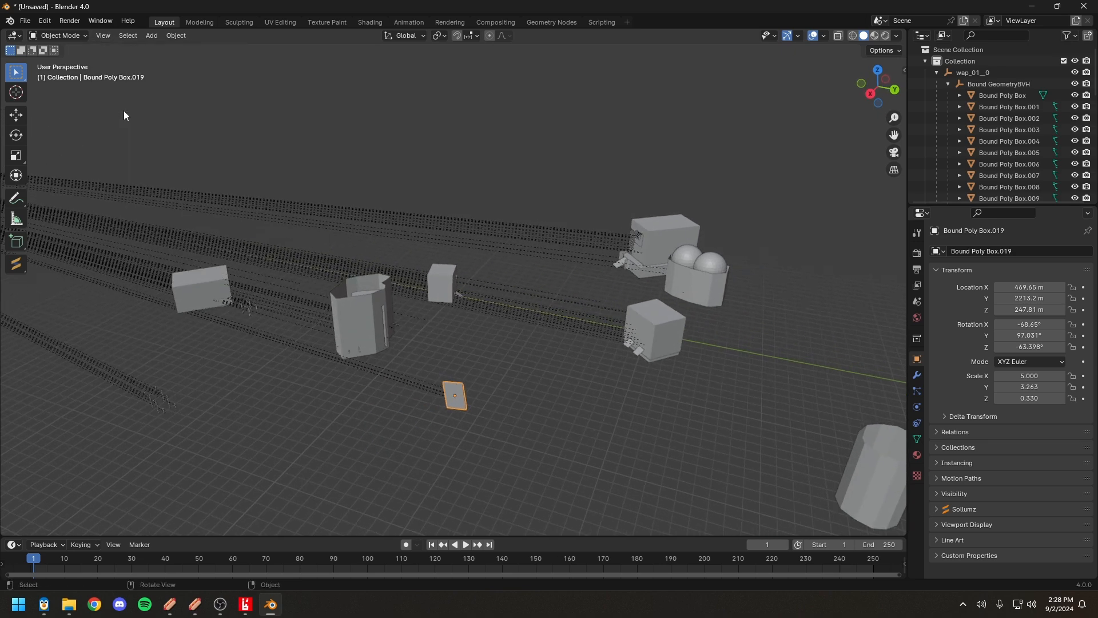
scroll(631, 245, "down", 1)
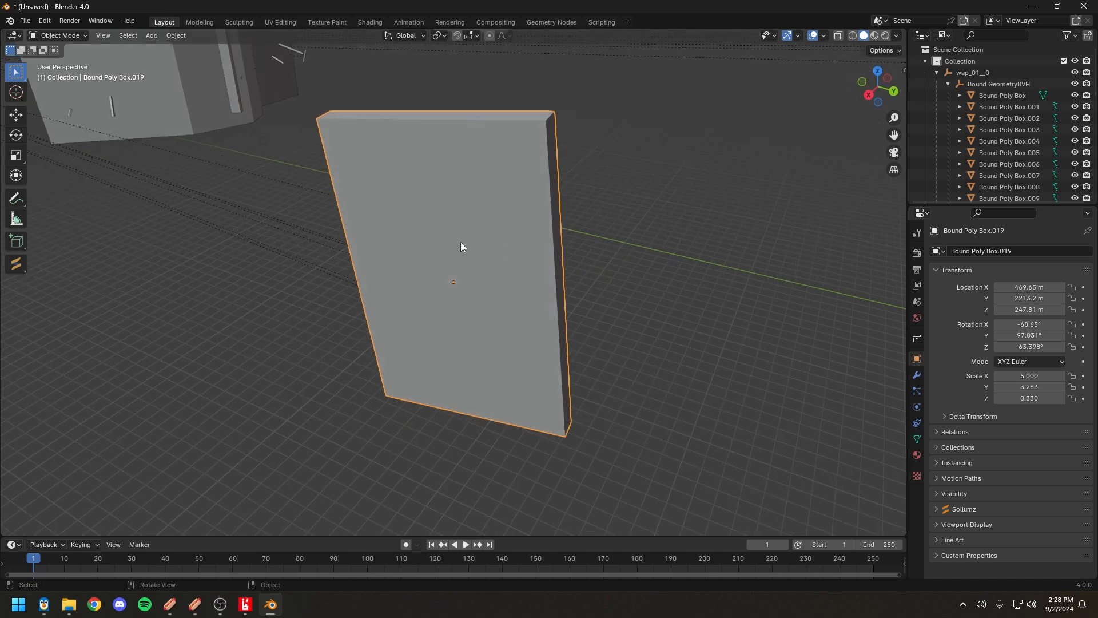
left_click(16, 115)
left_click_drag(452, 242, 470, 529)
key("Escape")
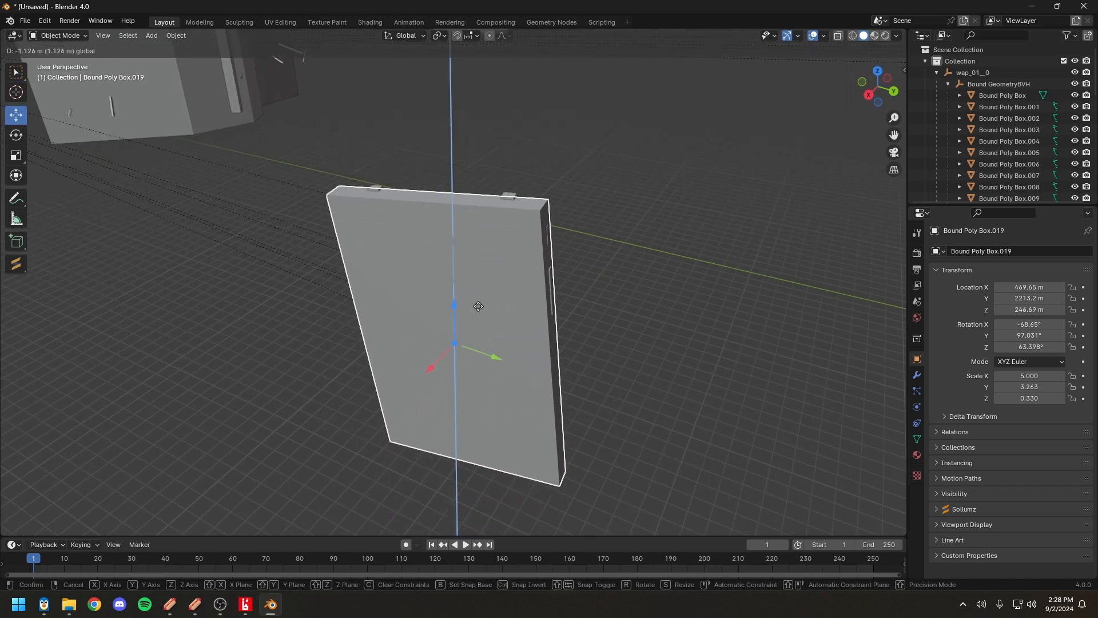
Select all of the sign's collision pieces, move them straight down until Bound Poly Box.019 is at about Z 222.5 m, and deselect them
left_click_drag(305, 105, 611, 473)
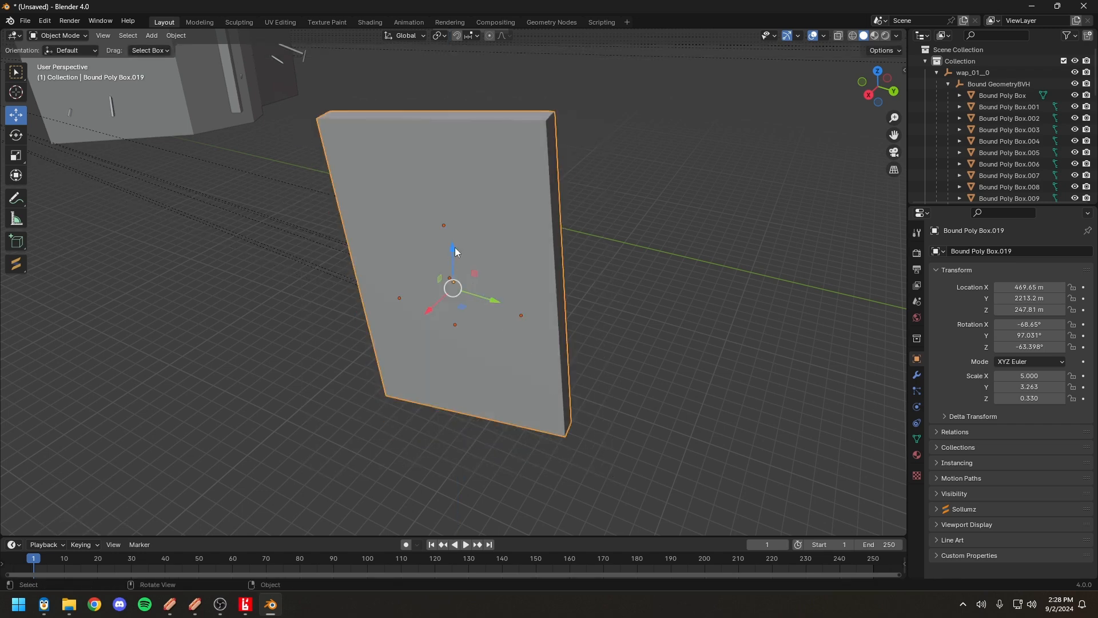
scroll(454, 249, "down", 6)
left_click_drag(454, 246, 491, 444)
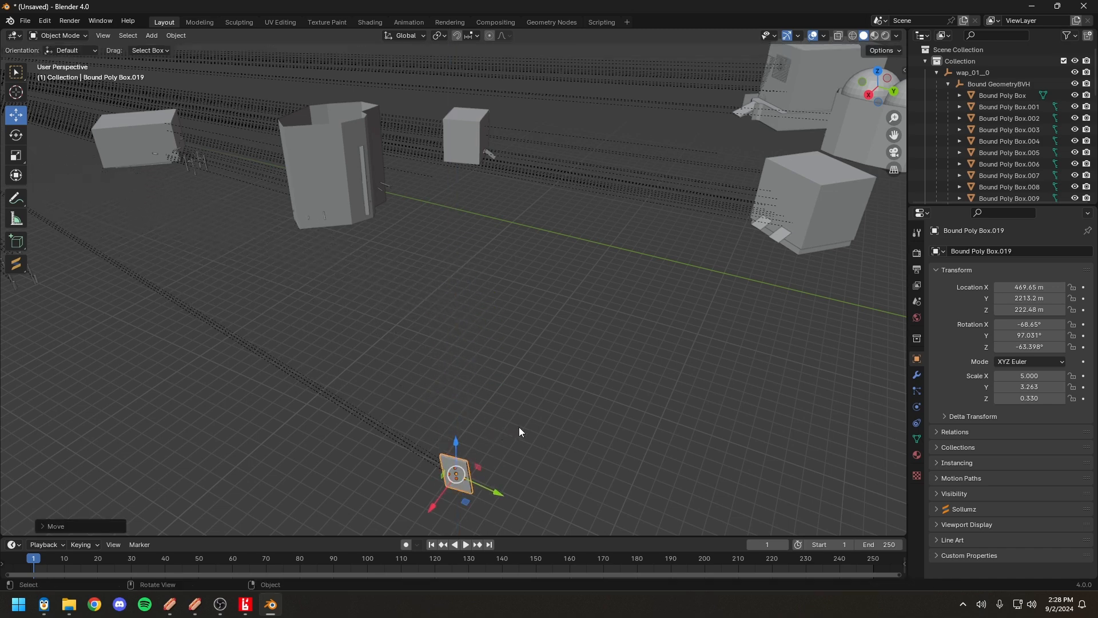
left_click(539, 478)
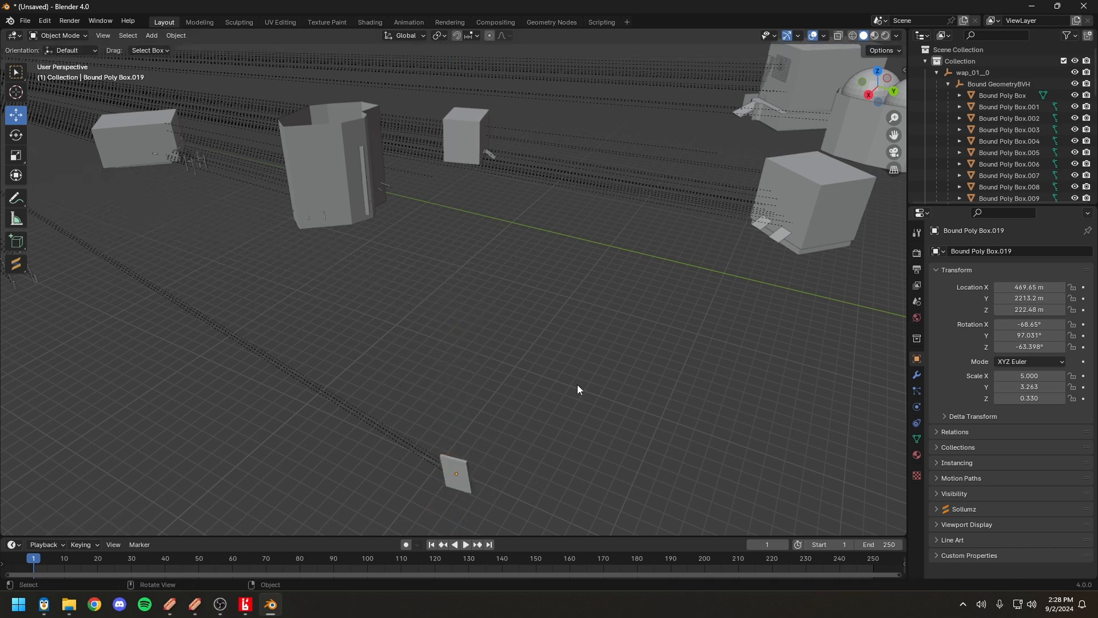
Export the selected wap_01__0 object as Codewalker XML into the wapiti_sign_removal stream folder
left_click(936, 72)
left_click(972, 73)
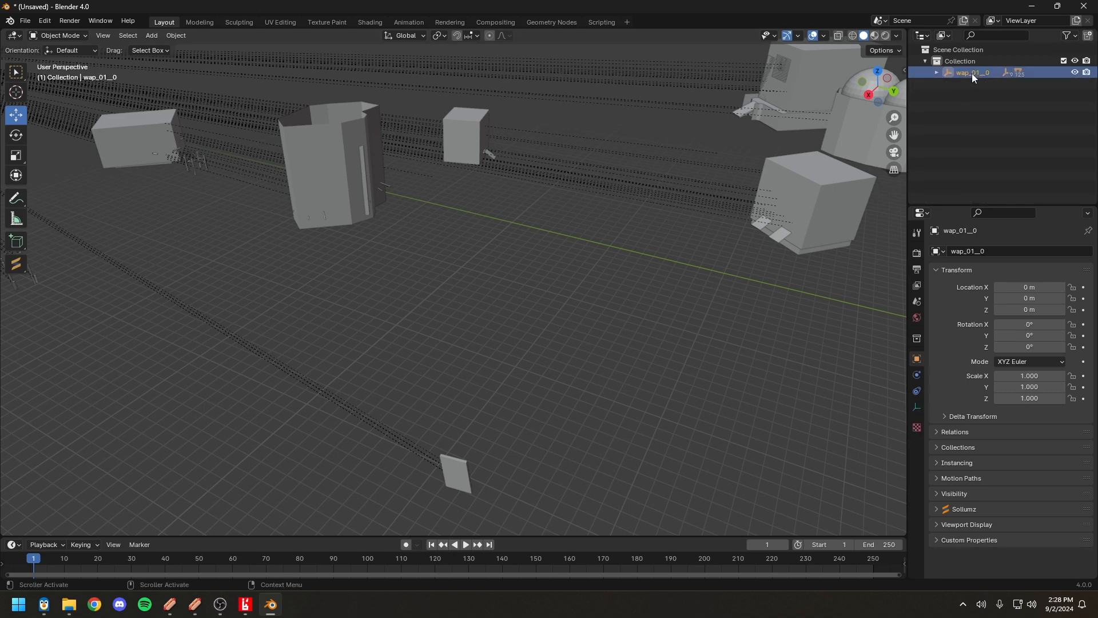
left_click(25, 22)
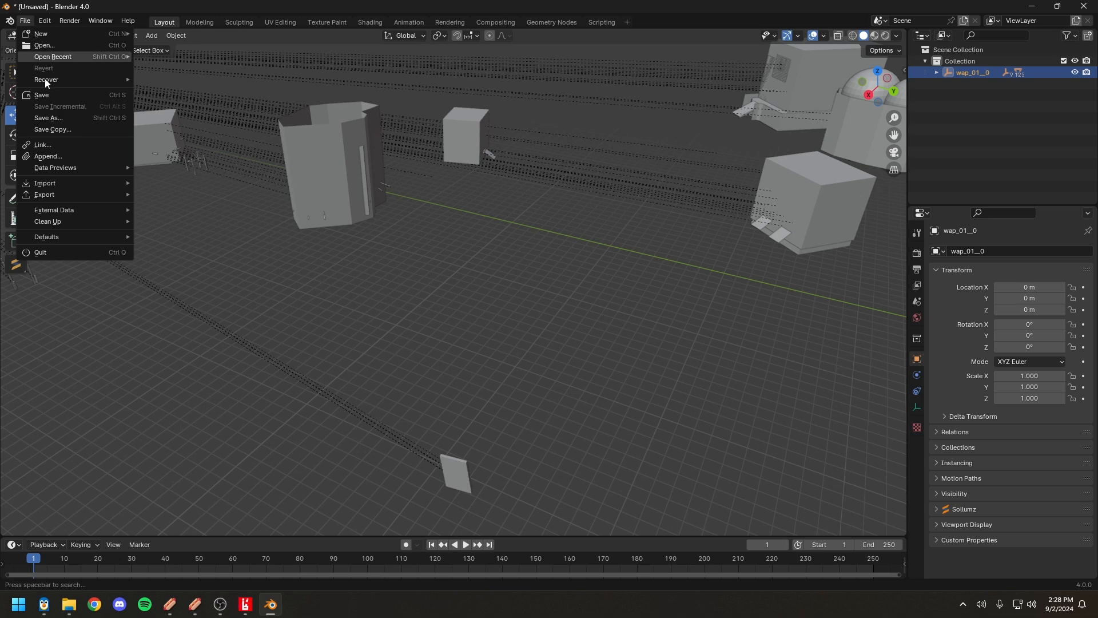
mouse_move(73, 192)
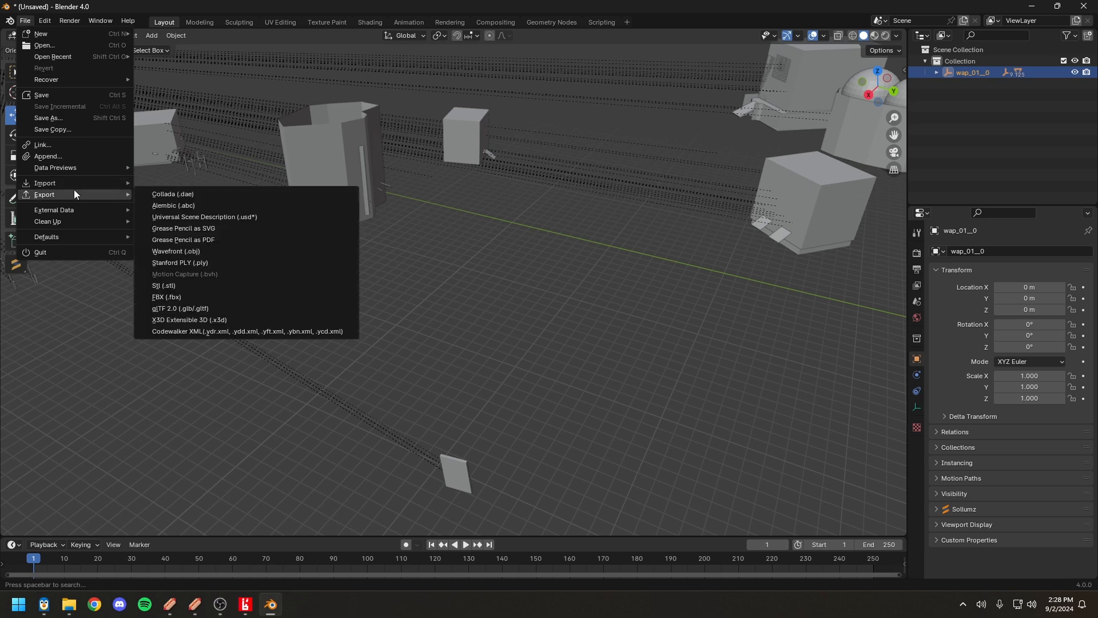
left_click(198, 330)
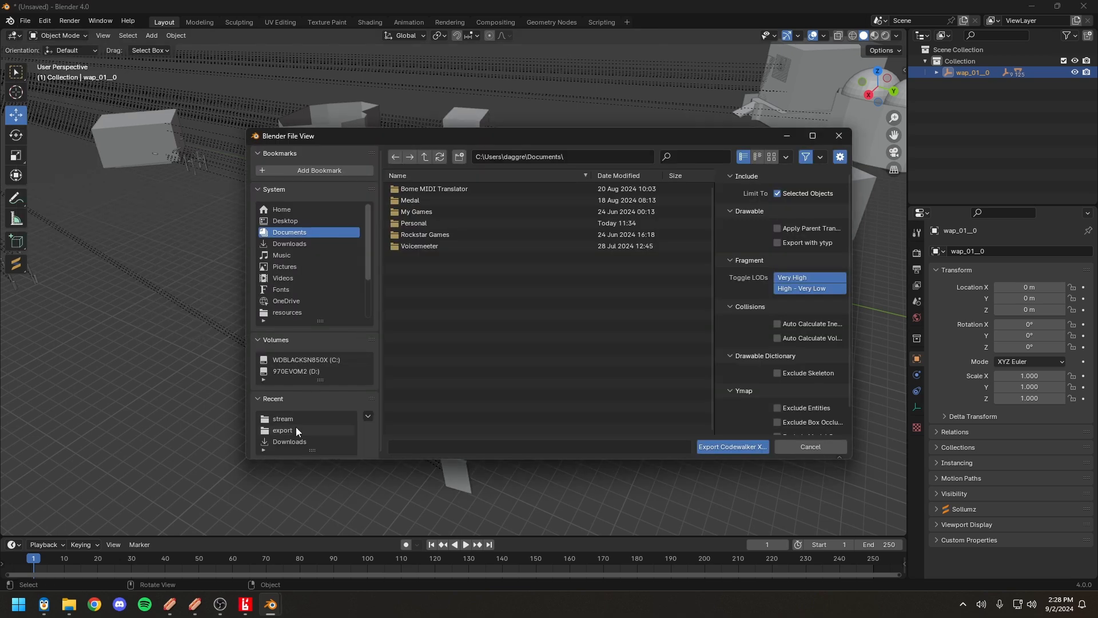
left_click(276, 421)
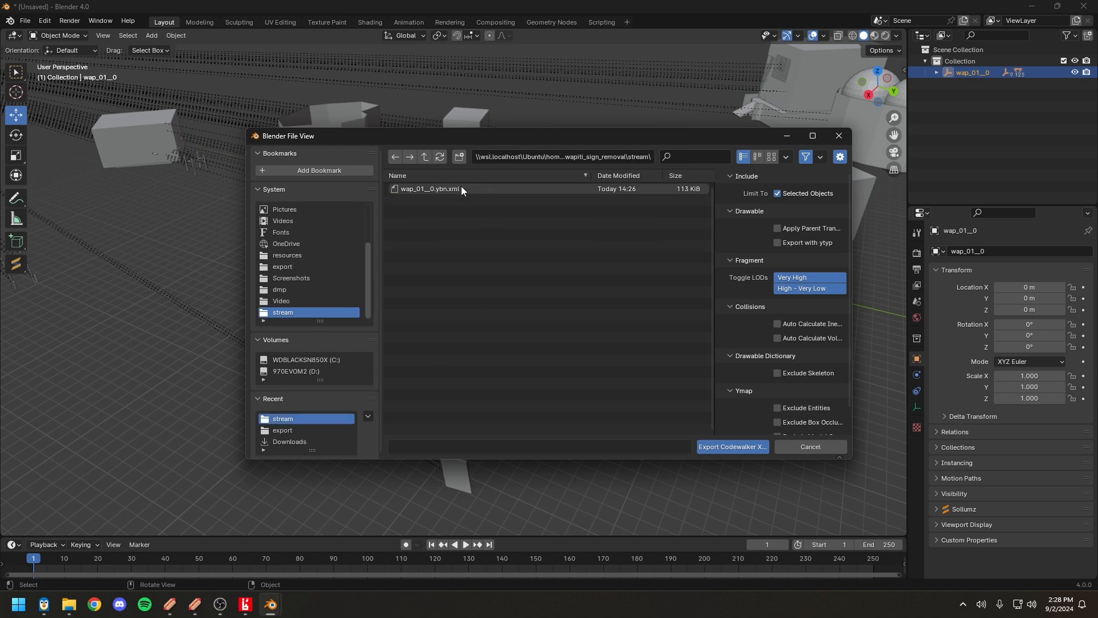
left_click(732, 448)
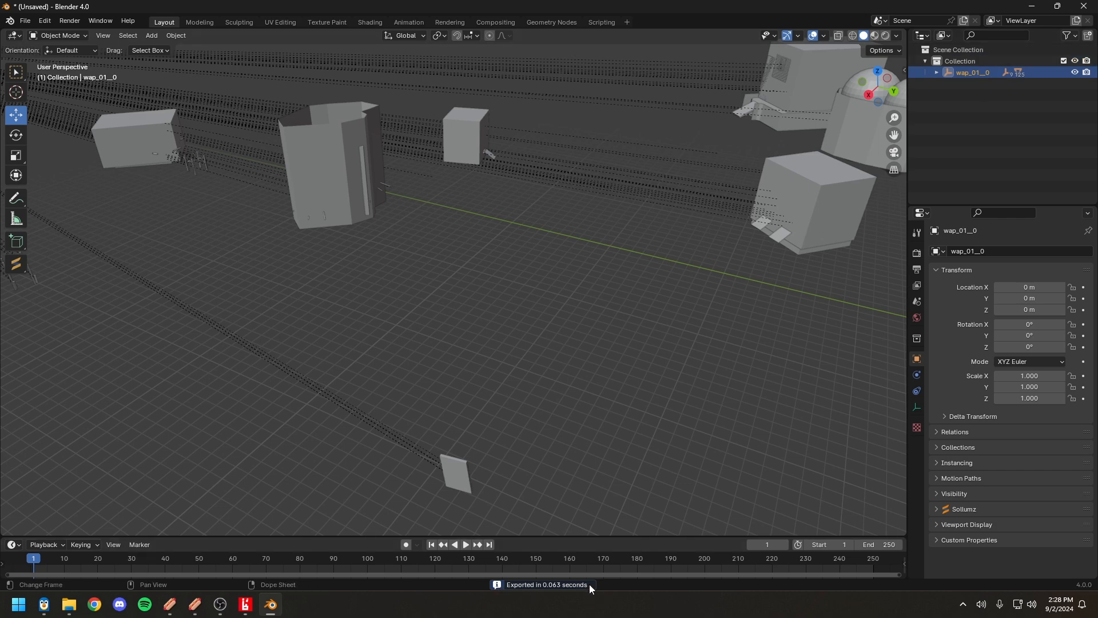
Close Blender without saving the scene and close the CodeX world view
left_click(1090, 12)
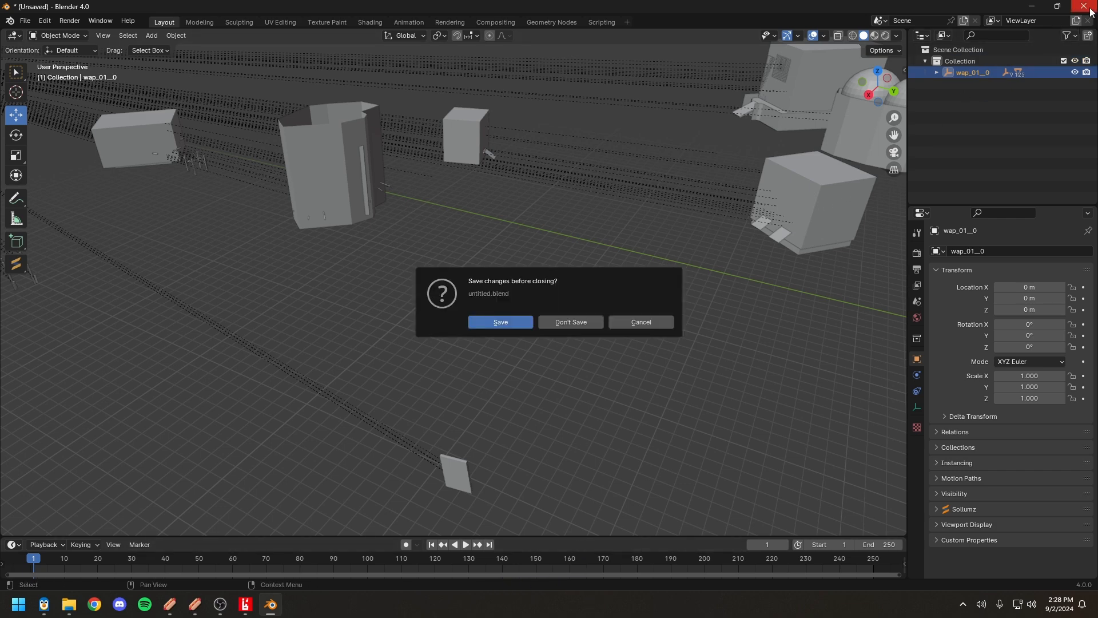
left_click(552, 325)
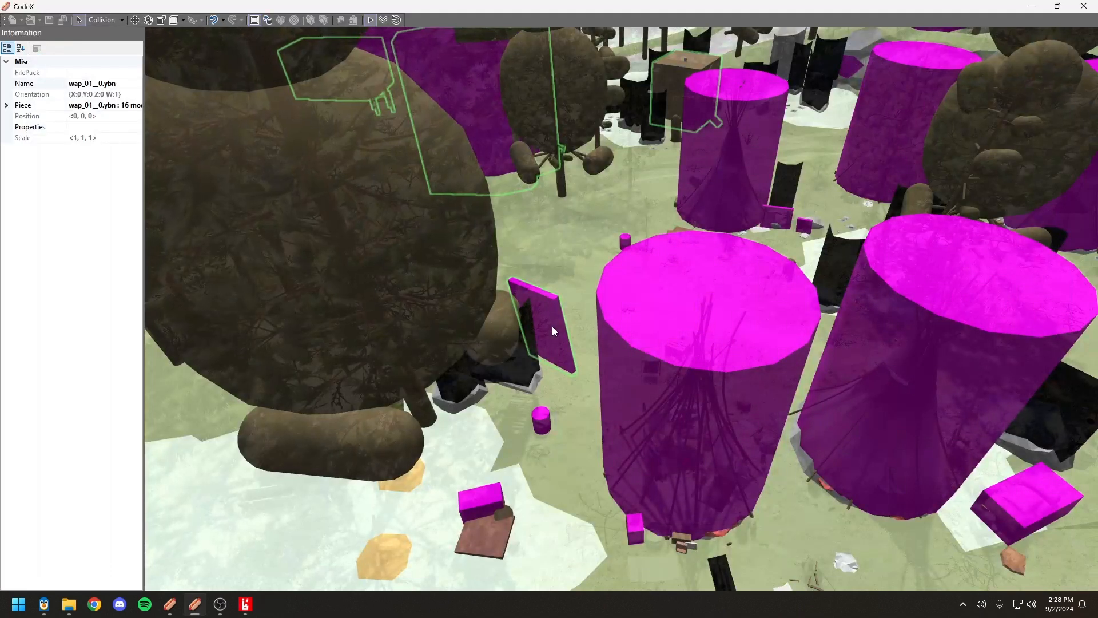
left_click(1083, 6)
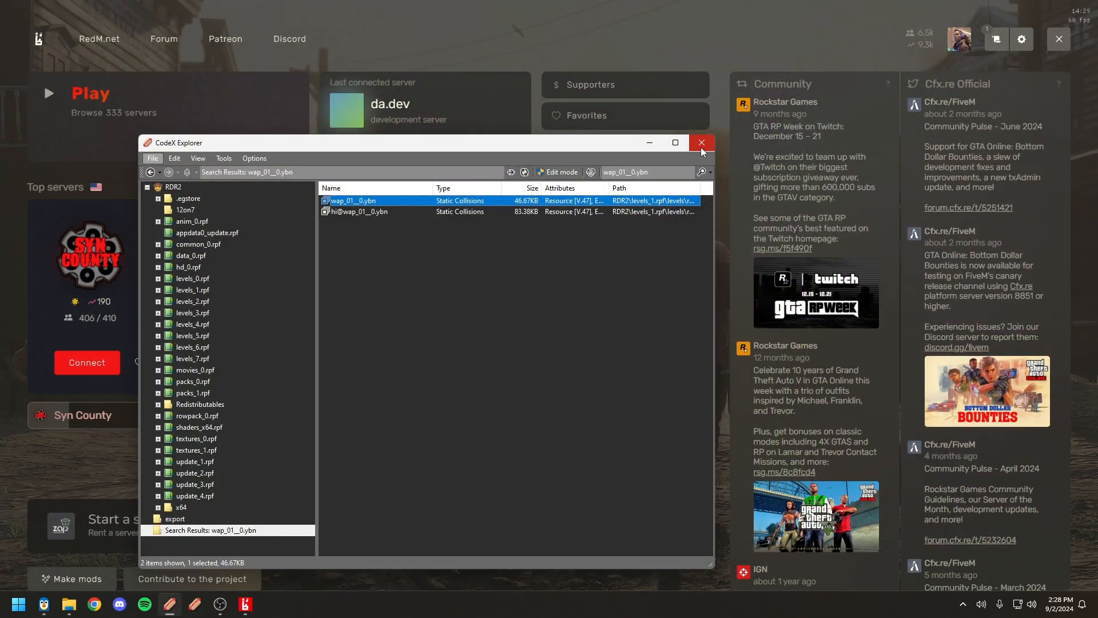
Close the export folder in CodeX Explorer's folder tree
left_click(449, 307)
left_click(171, 519)
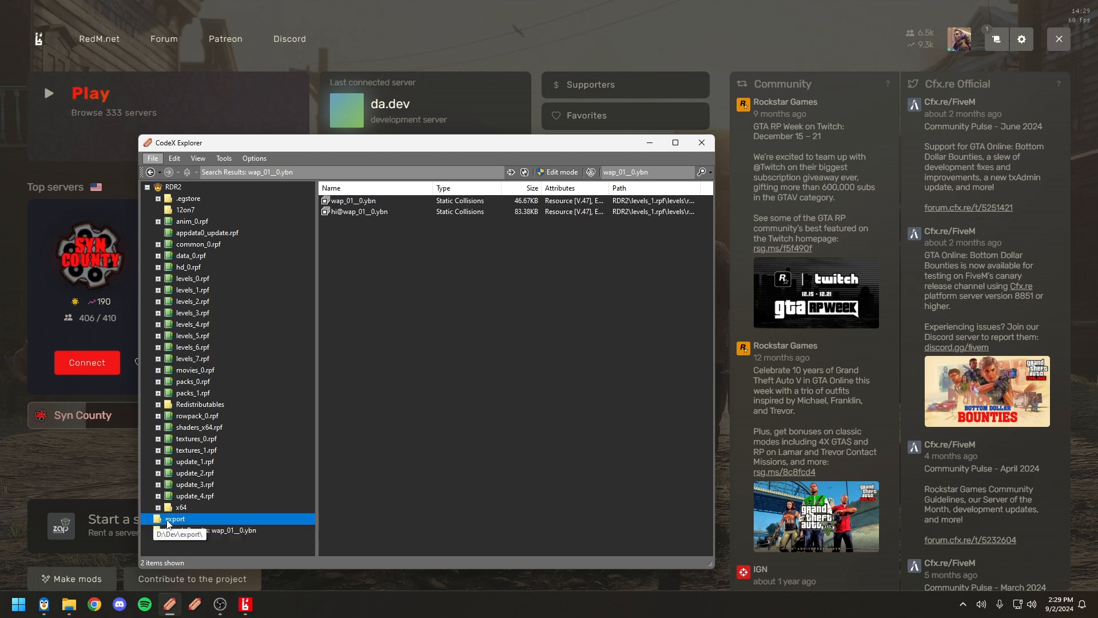
right_click(177, 519)
left_click(215, 582)
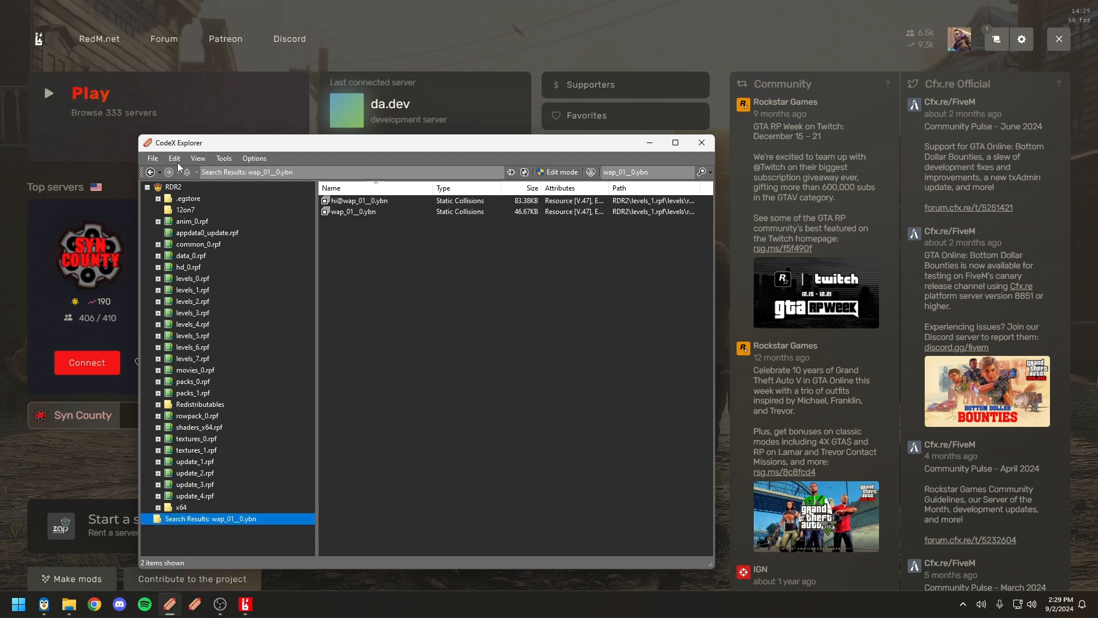
Open the wapiti_sign_removal resource's stream folder in CodeX Explorer
left_click(155, 161)
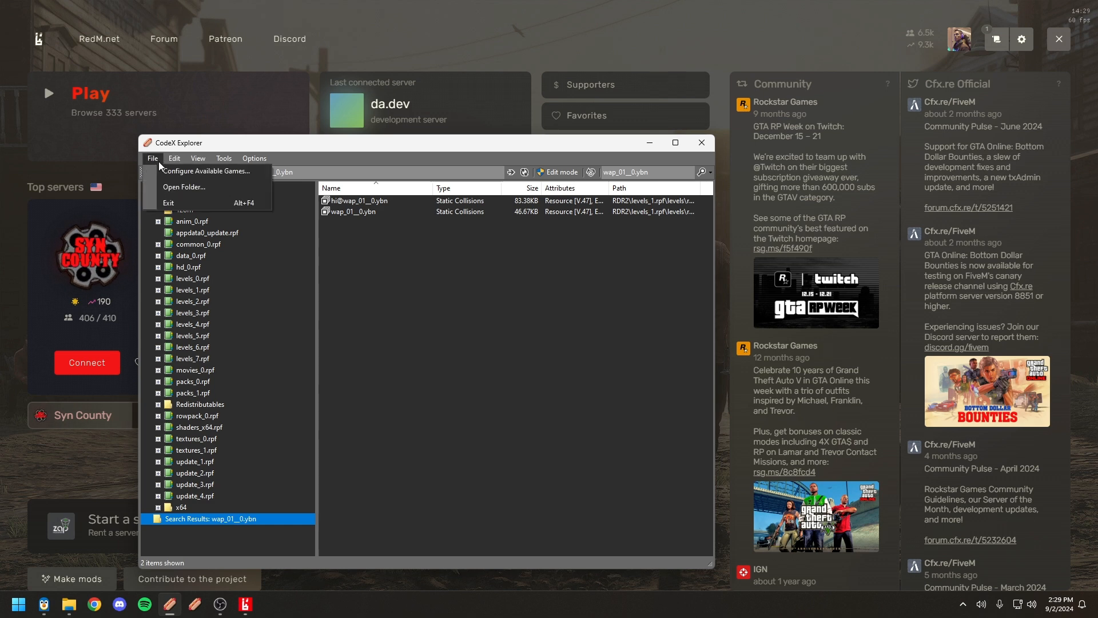
left_click(183, 187)
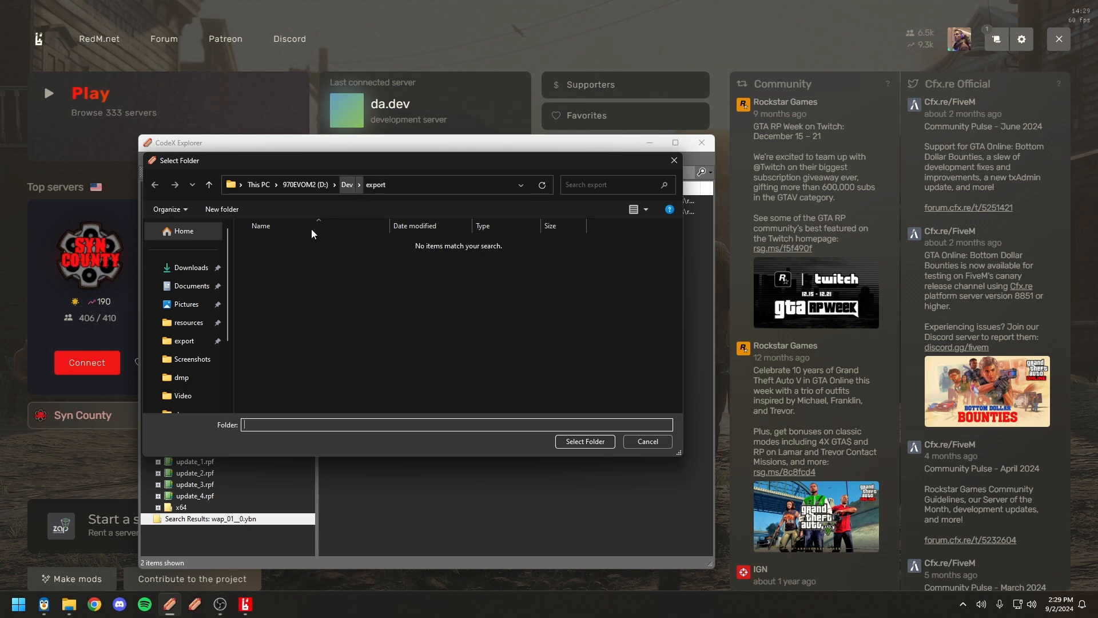
left_click(188, 322)
double_click(277, 258)
double_click(277, 244)
left_click(265, 244)
left_click(586, 441)
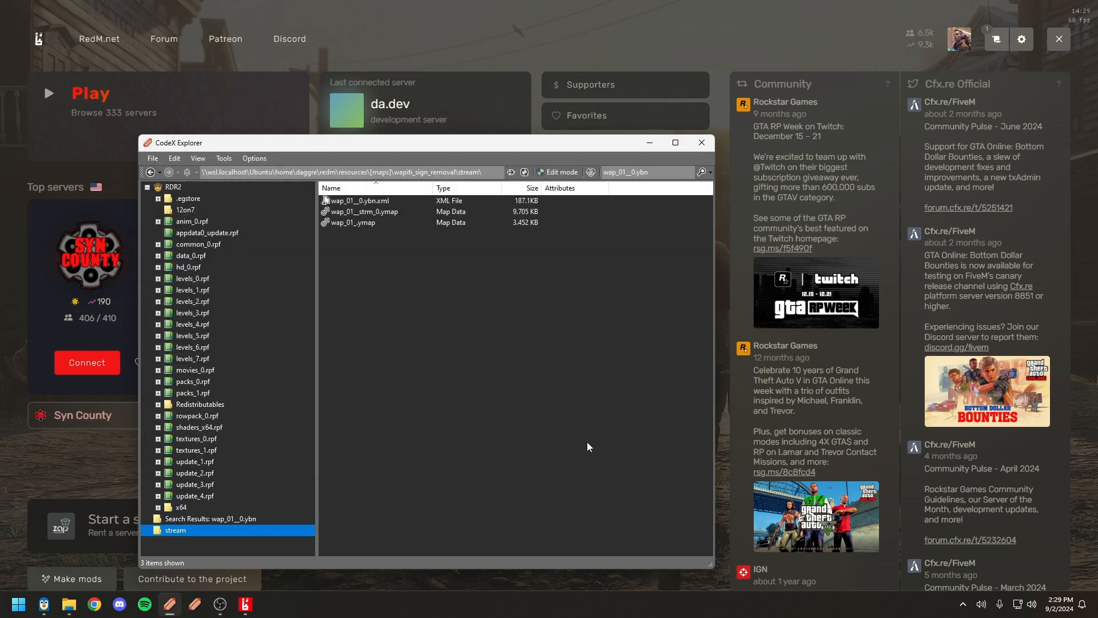
left_click(442, 343)
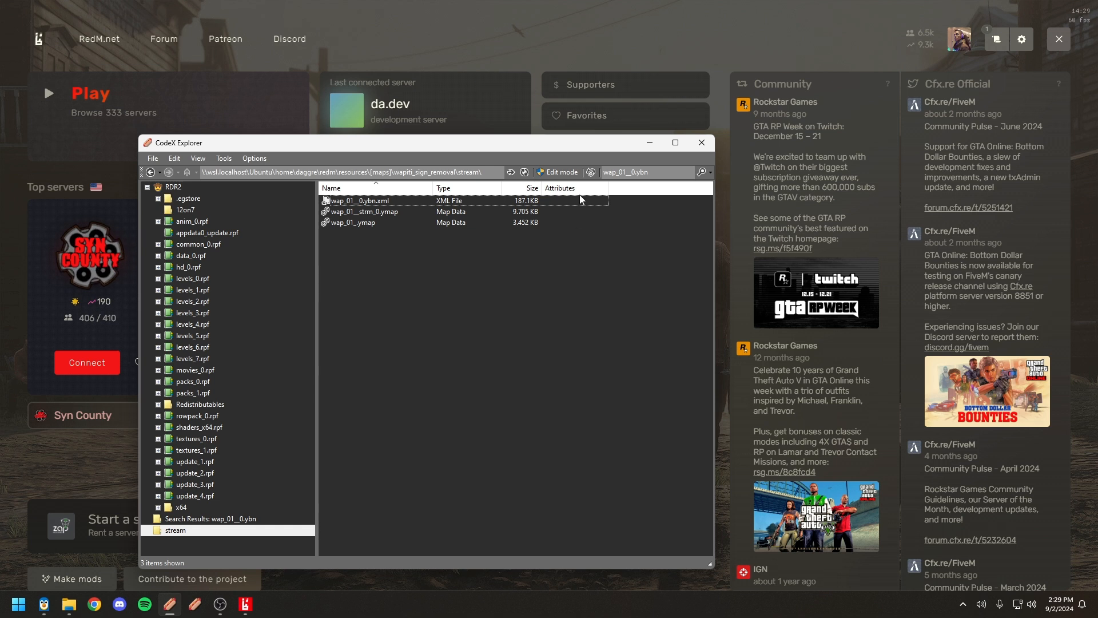
Enable edit mode, import wap_01__0.ybn.xml into the stream folder as a Ybn, and close CodeX Explorer
left_click(559, 171)
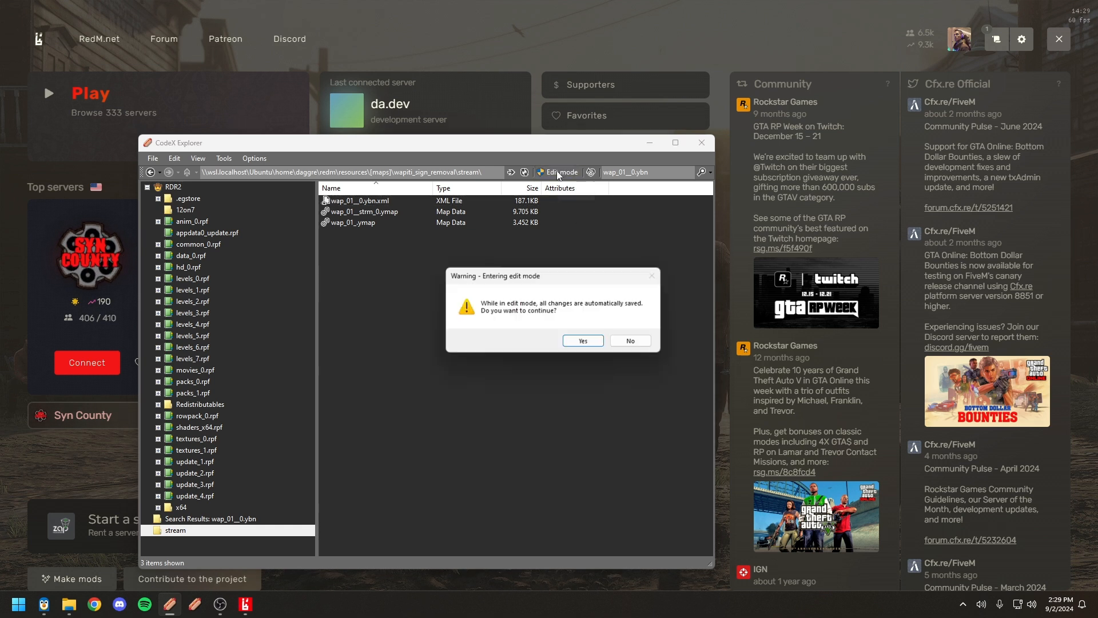
left_click(582, 341)
right_click(472, 342)
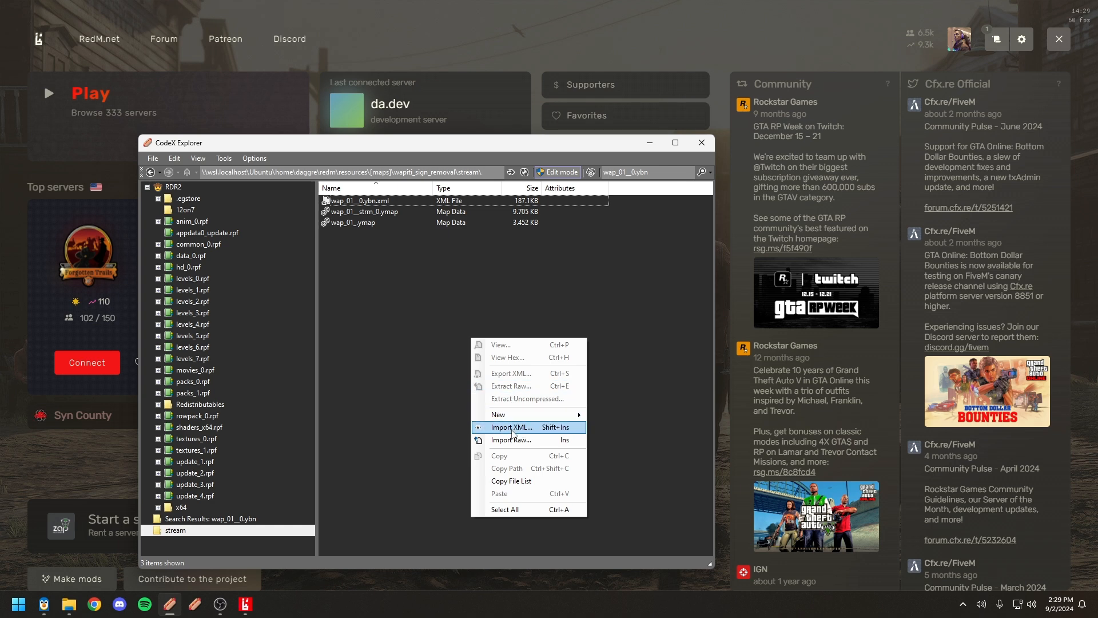
left_click(513, 428)
left_click(297, 246)
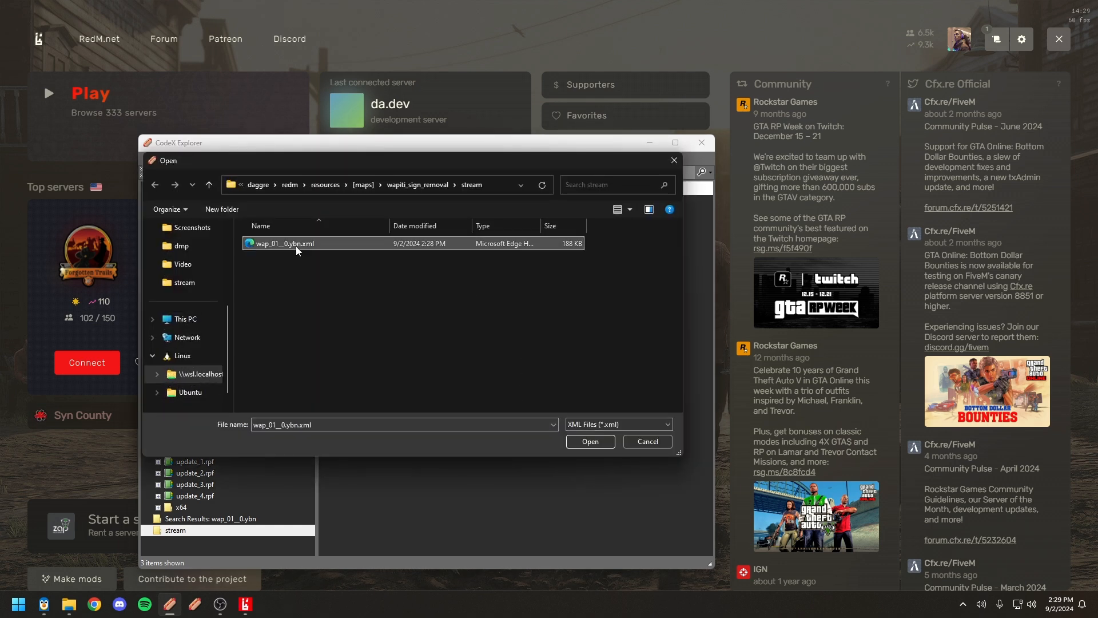
left_click(590, 441)
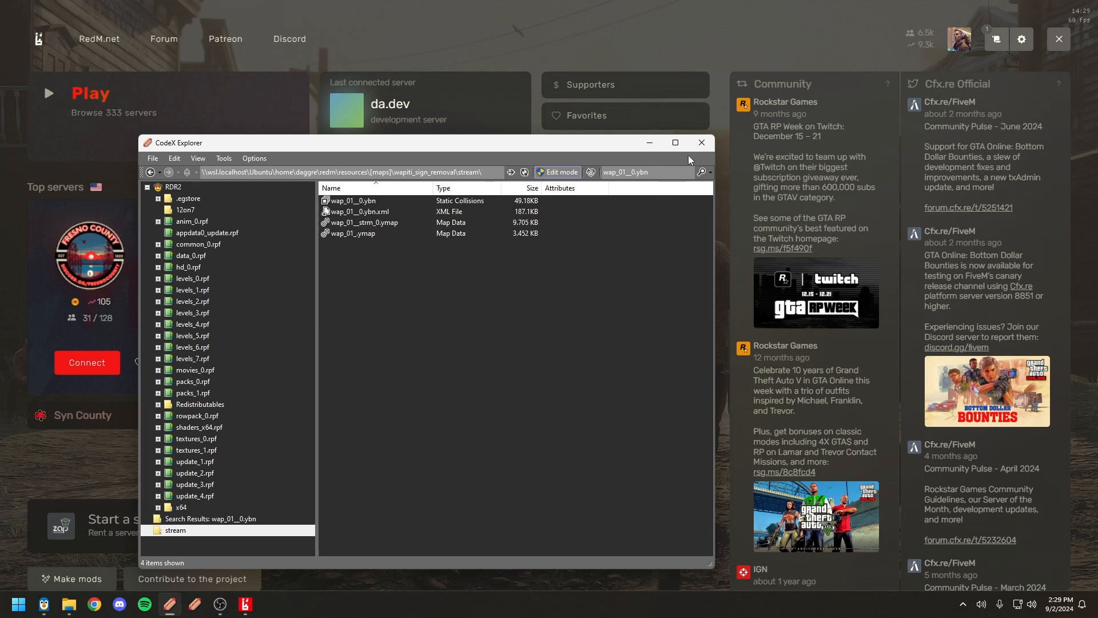
left_click(703, 147)
Switch to File Explorer and delete wap_01__0.ybn.xml from the wapiti_sign_removal stream folder
key("alt+Tab")
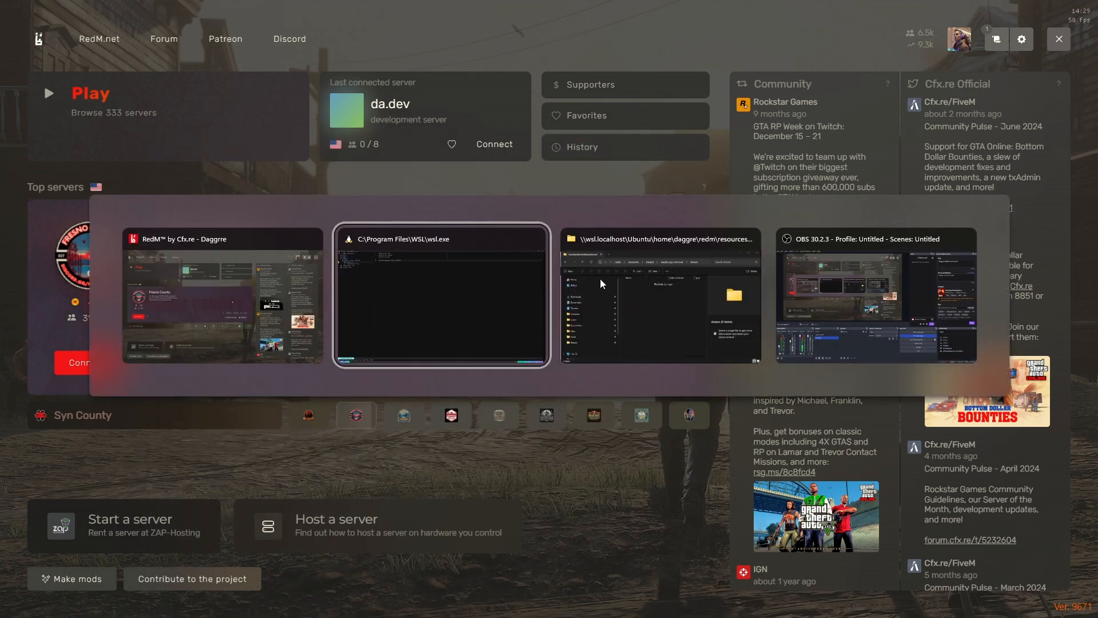
left_click(598, 317)
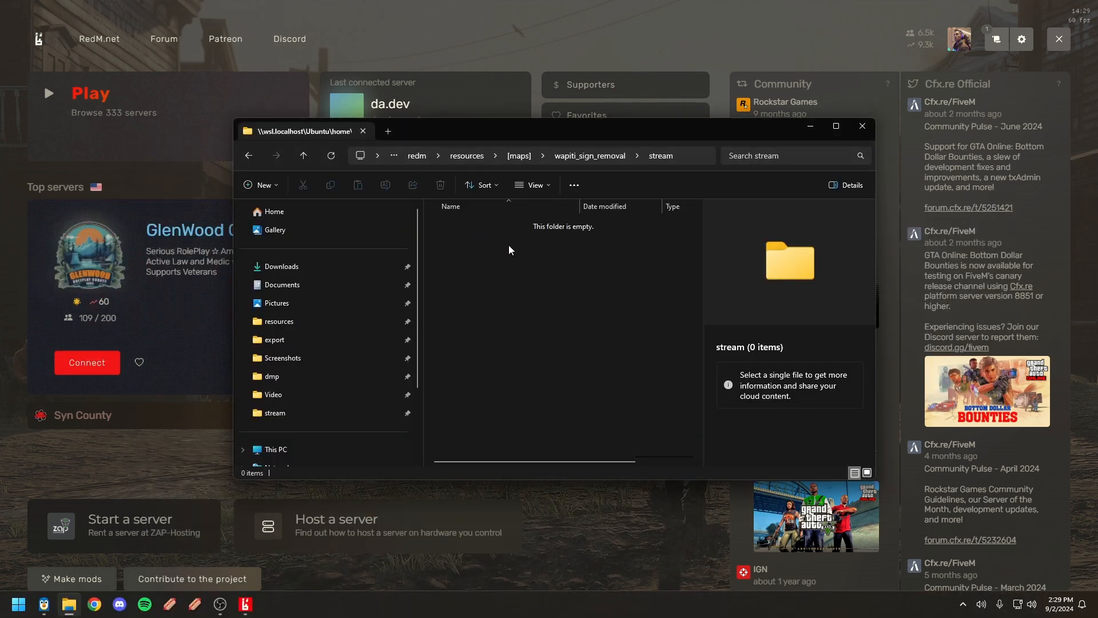
left_click(590, 156)
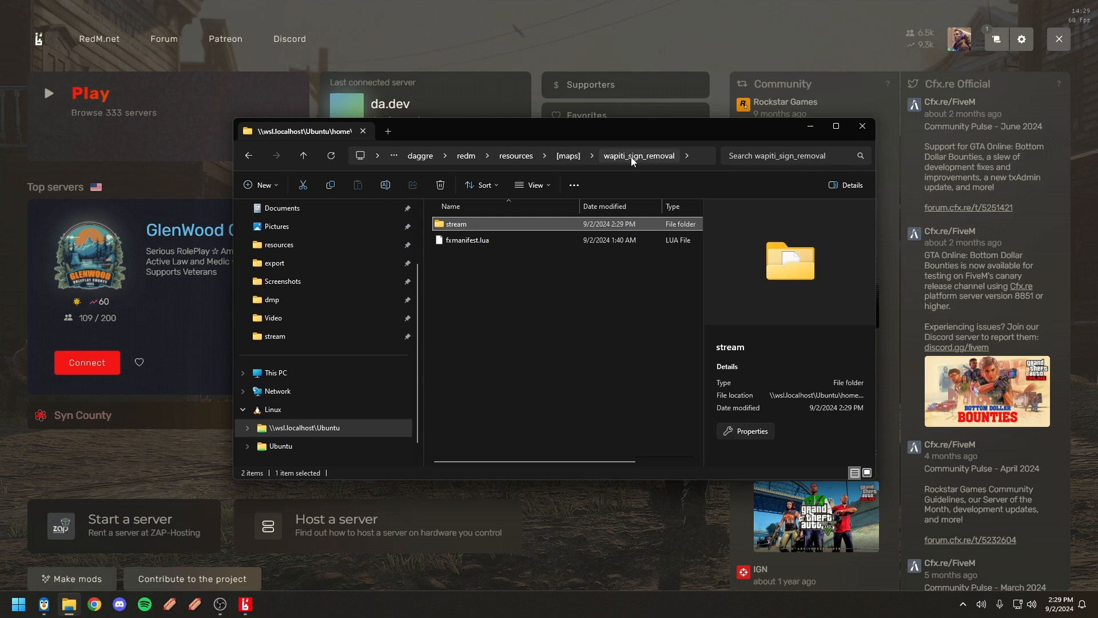
double_click(473, 228)
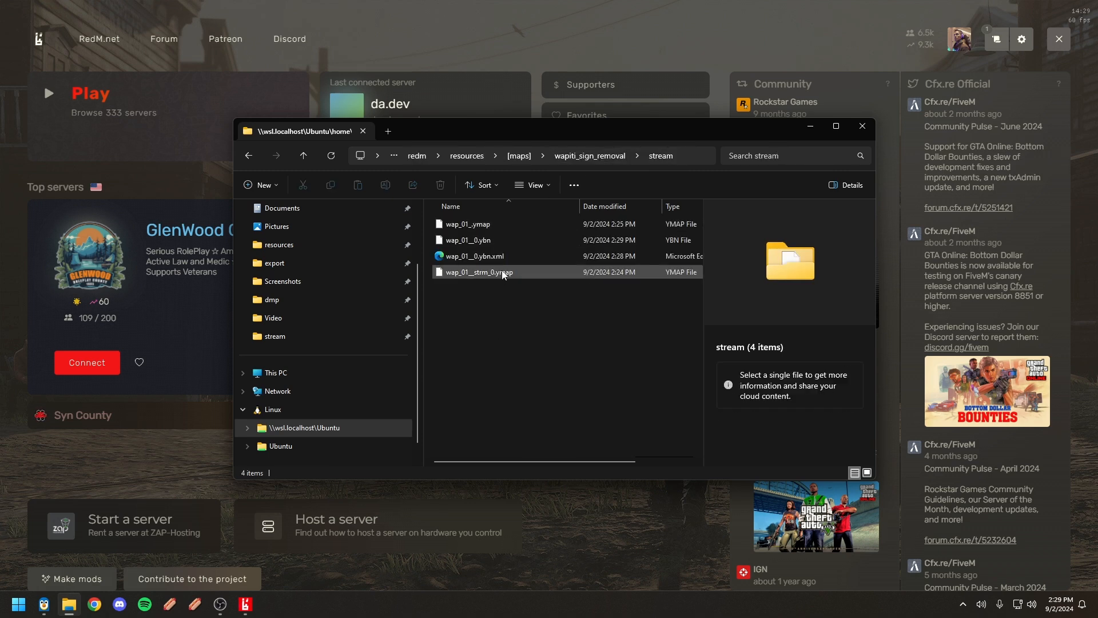
left_click(598, 258)
key("Delete")
key("Return")
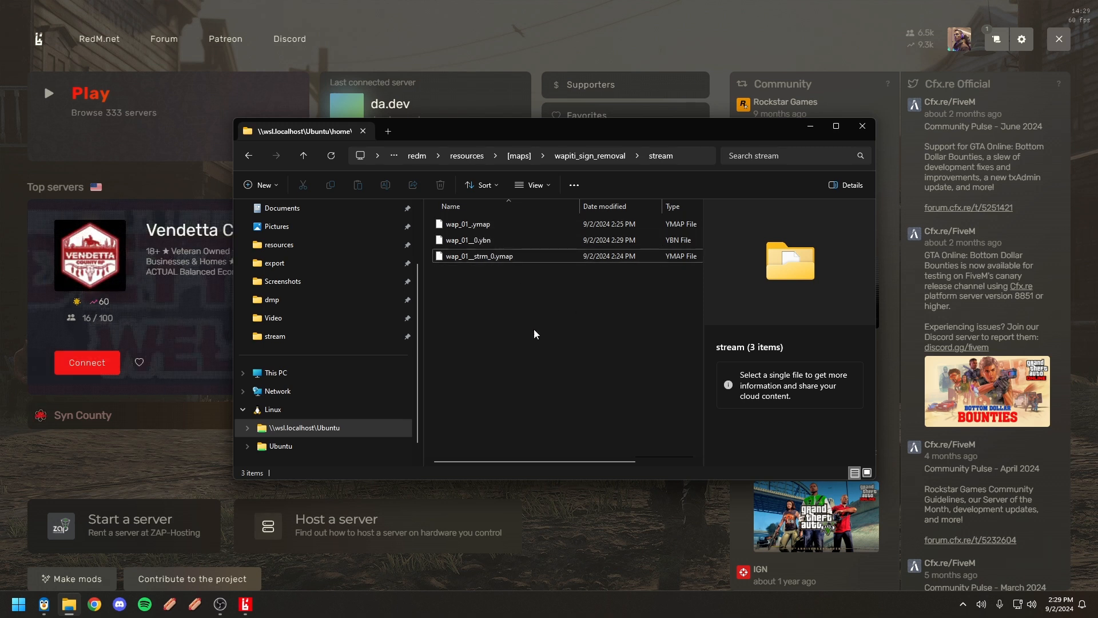
Switch to the WSL terminal, restart the RedM server with quit and . redm.sh, and check the log for wapiti_sign_removal starting
key("alt+Tab")
key("alt+Tab")
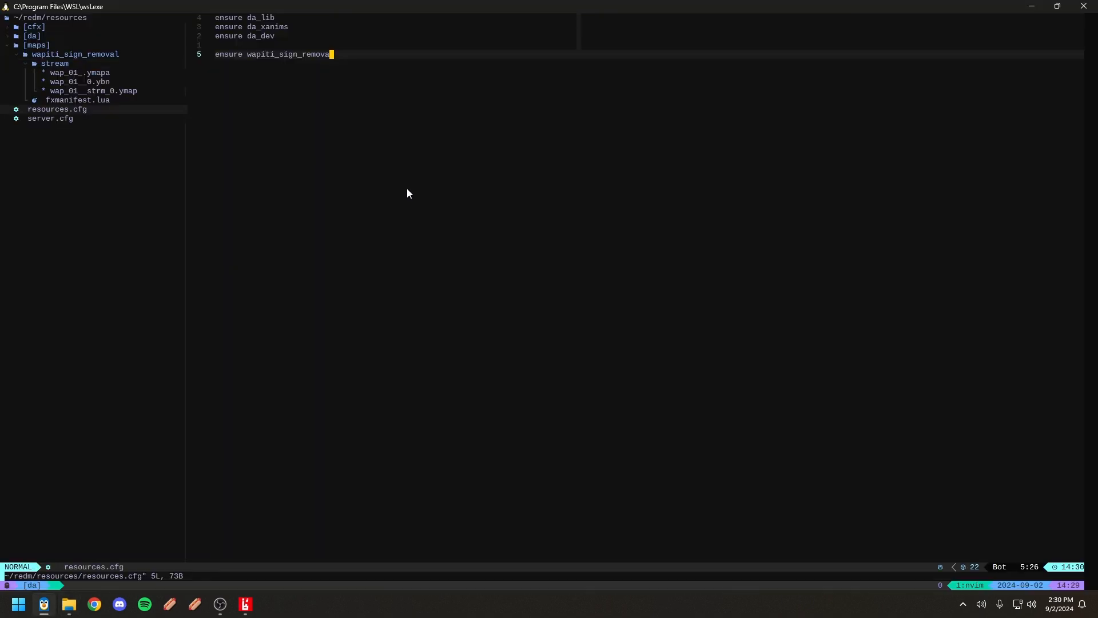
key("ctrl+b")
key("shift+0")
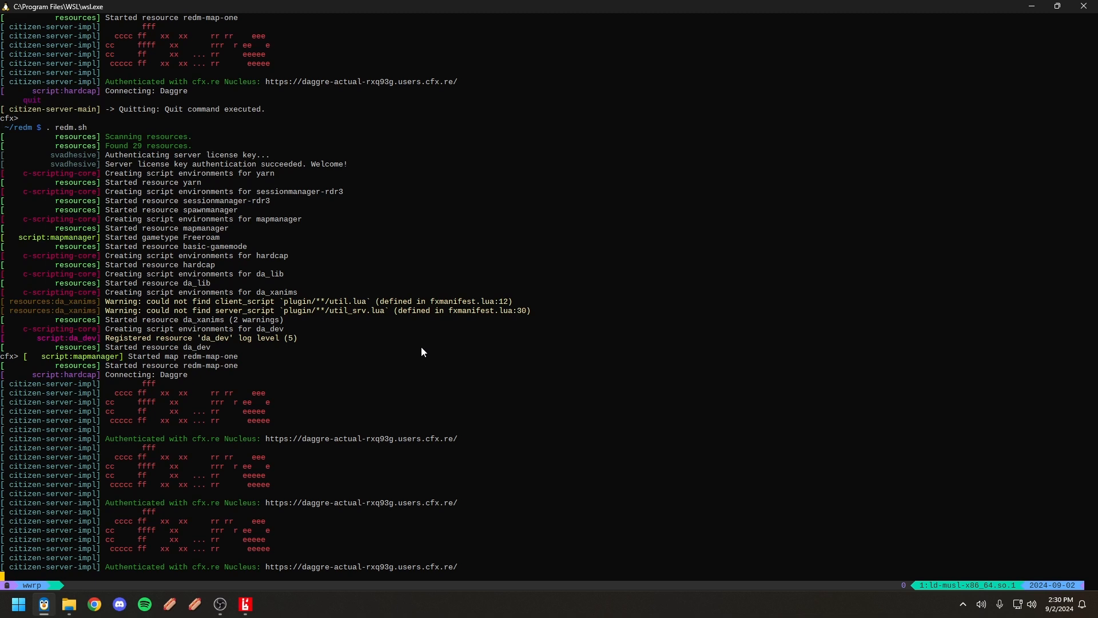
type("quit")
key("Return")
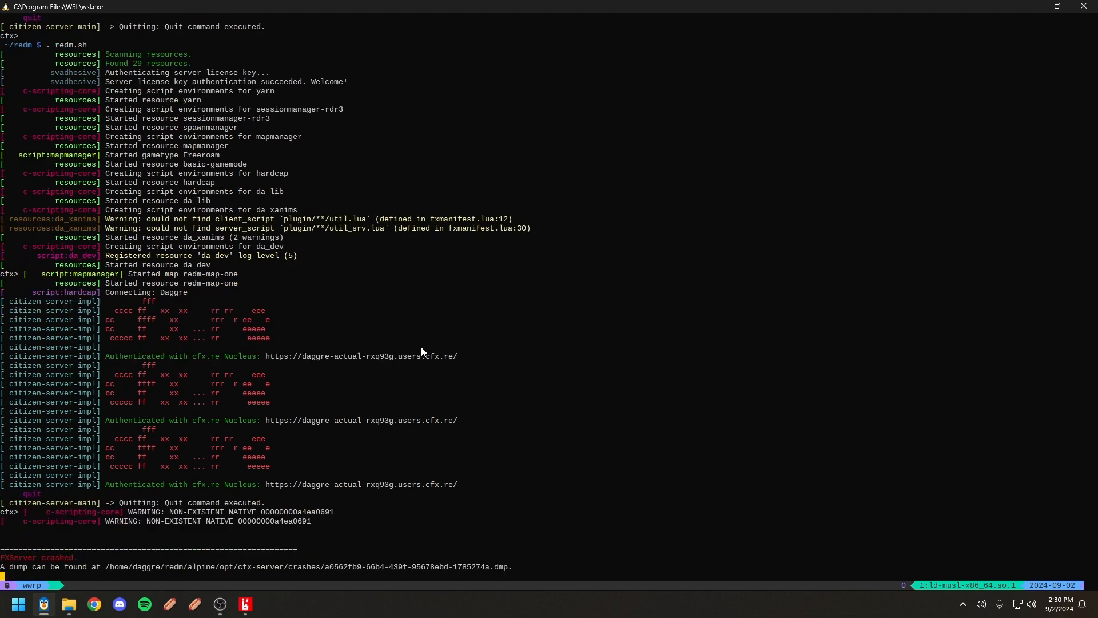
key("Up")
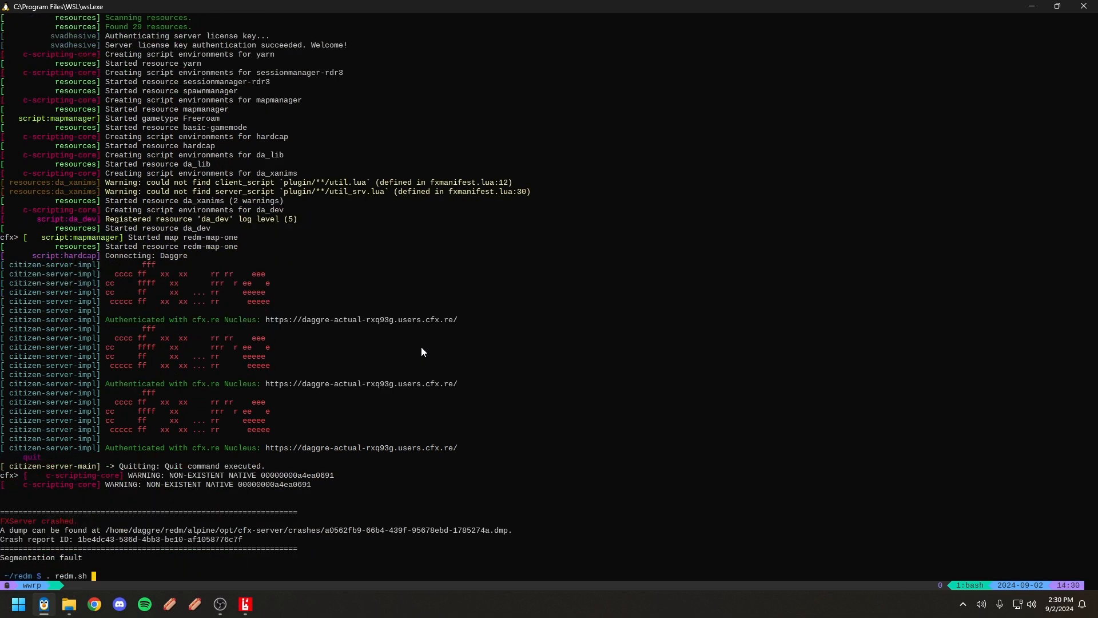
key("Return")
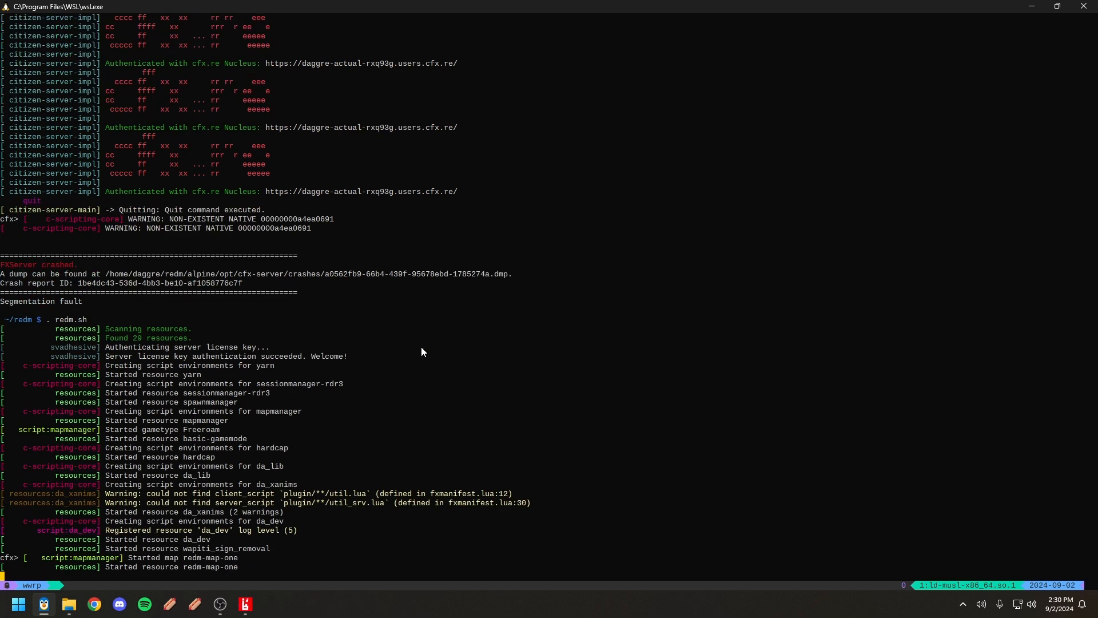
left_click_drag(108, 486, 270, 487)
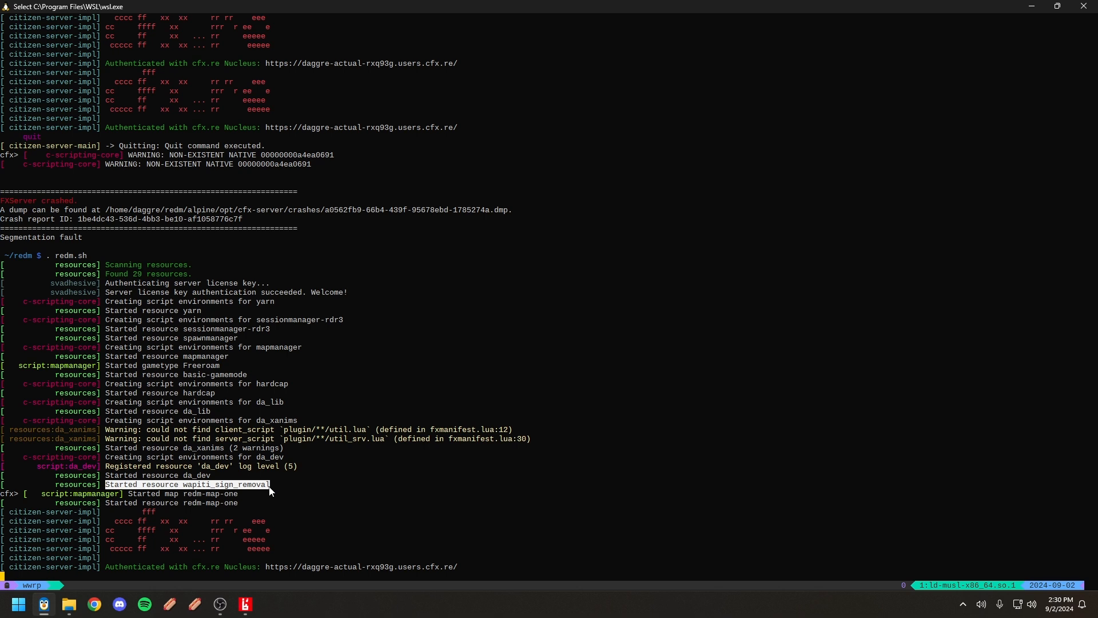
left_click(299, 486)
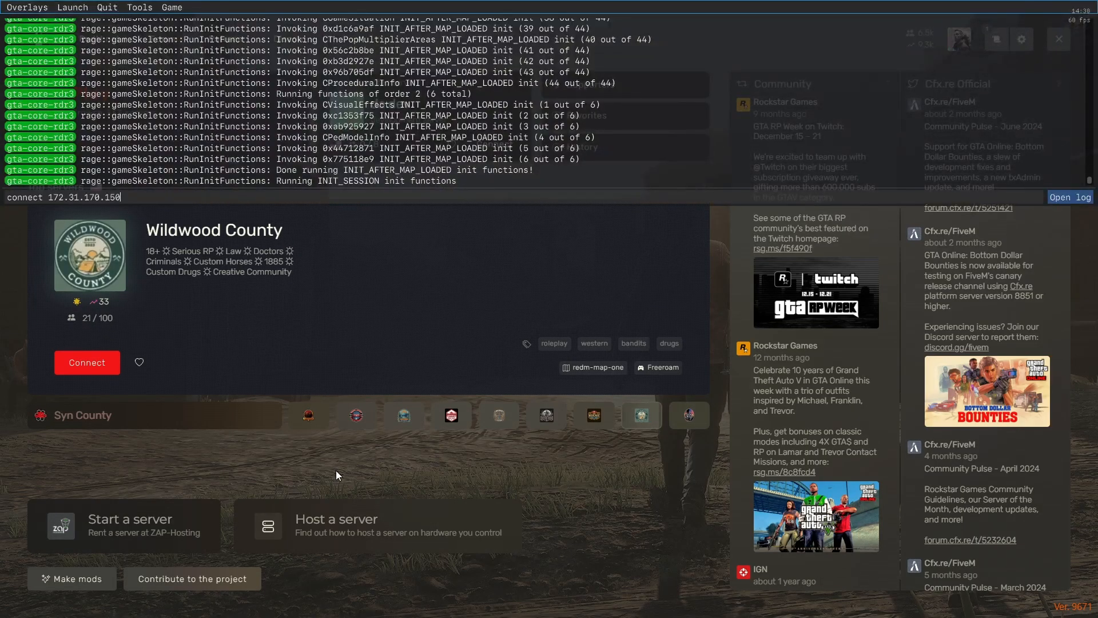
Switch to RedM, connect to the local server at 172.31.170.150, and teleport the character to wapiti
key("Up")
key("Return")
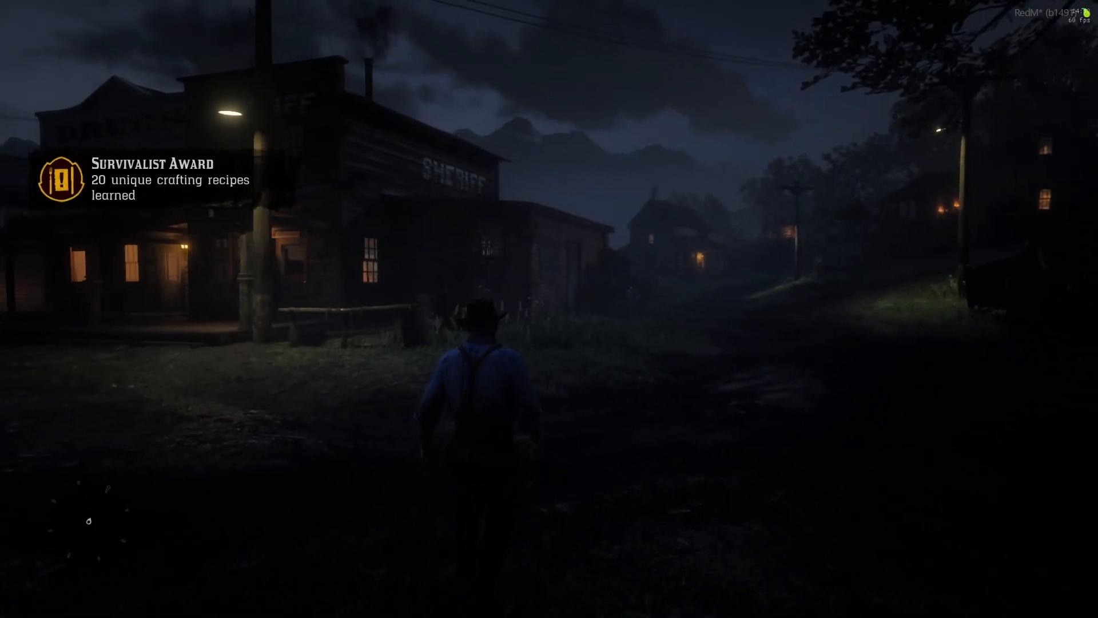
key("w")
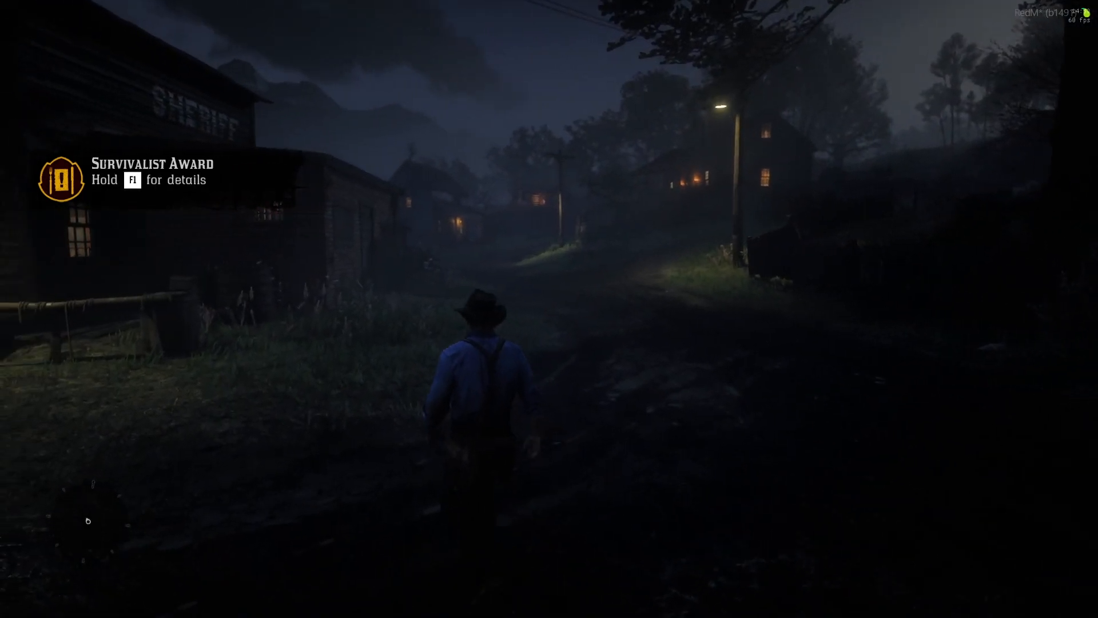
key("w")
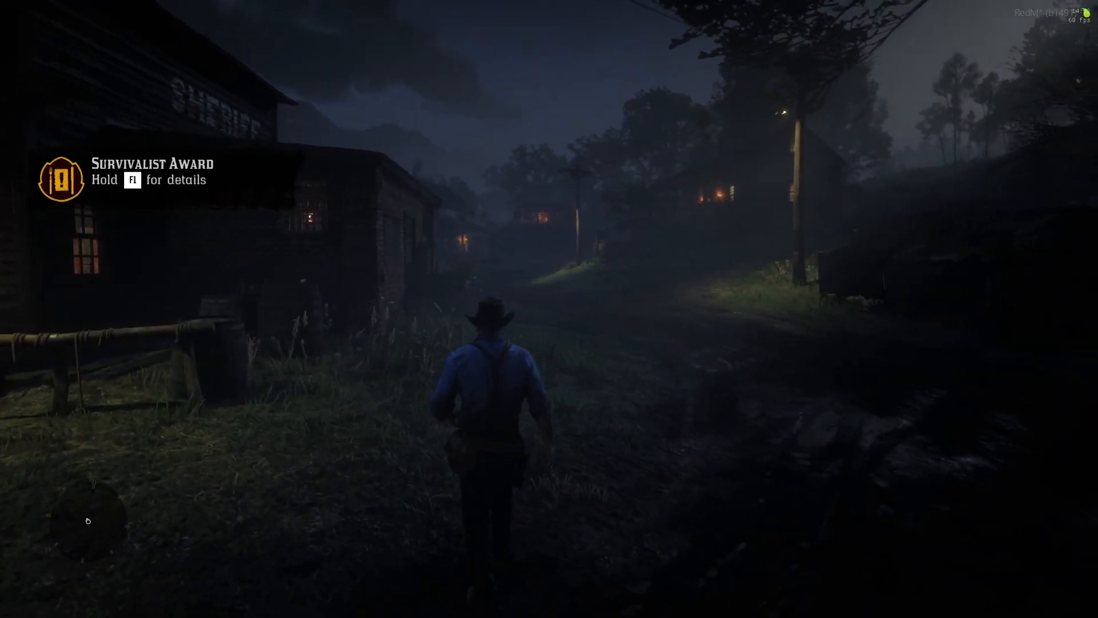
key("w")
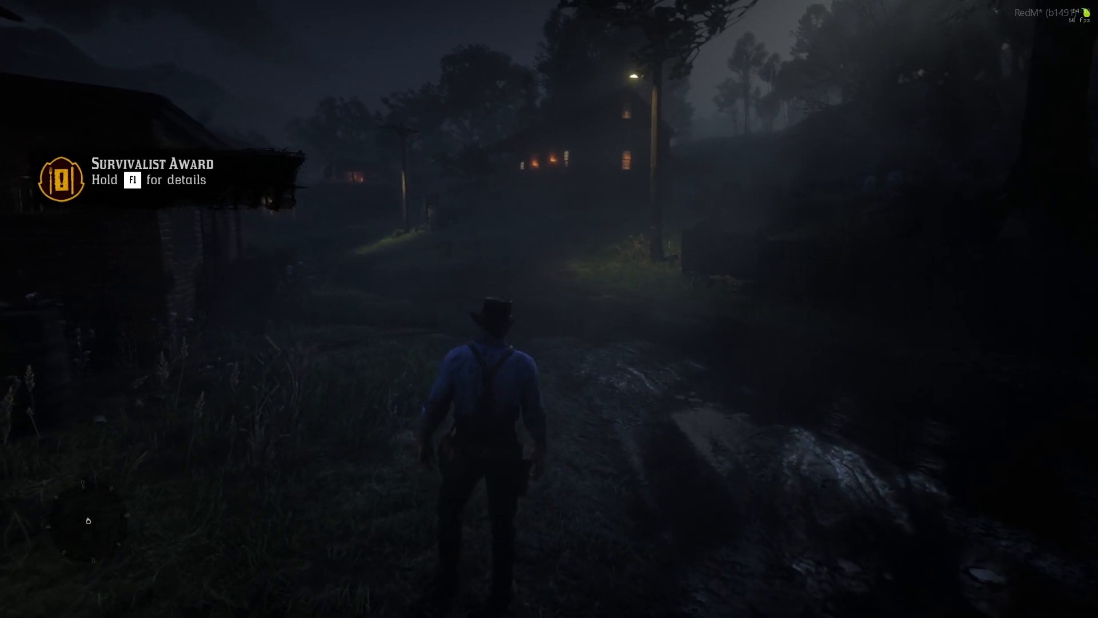
key("w")
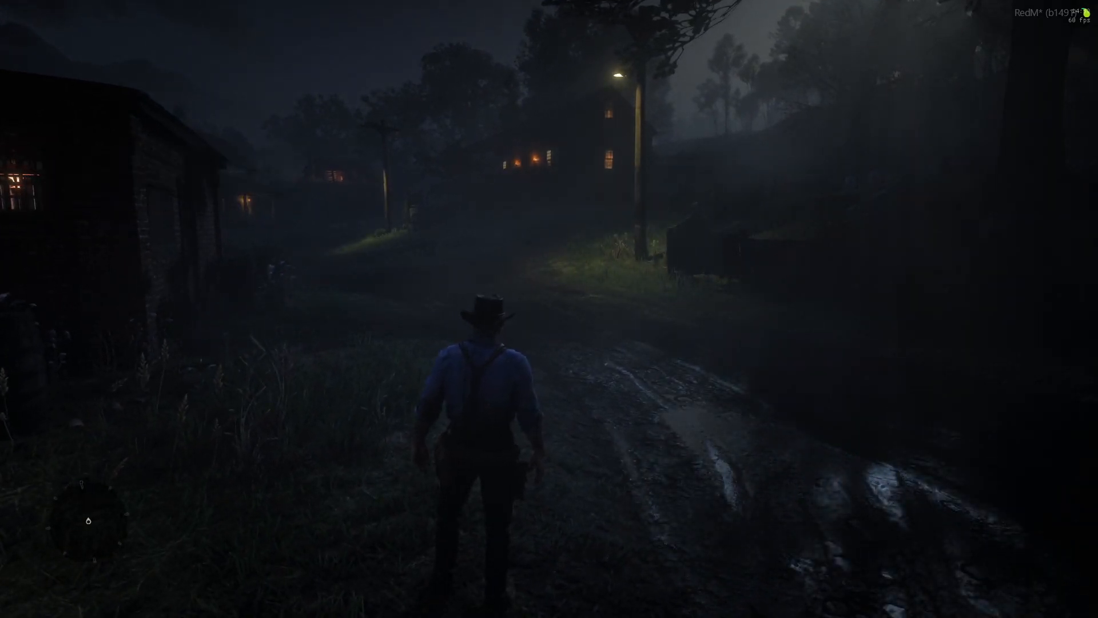
key("w")
key("F1")
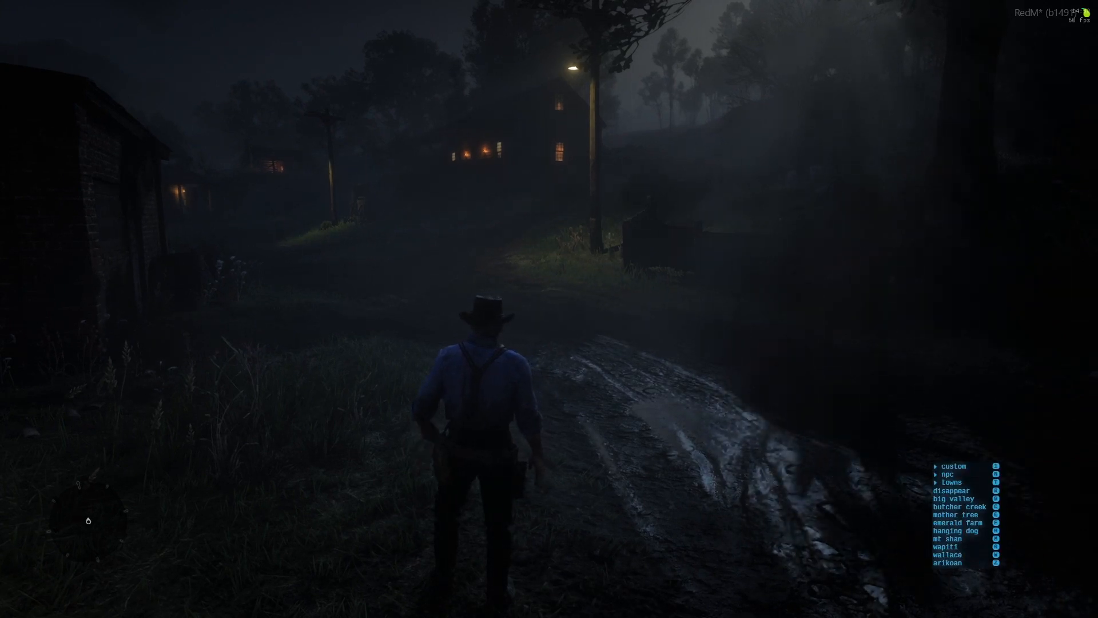
key("Return")
Walk over and around the rock at the Wapiti sign's location to check whether the sign and its collision are gone
key("w")
key("w")
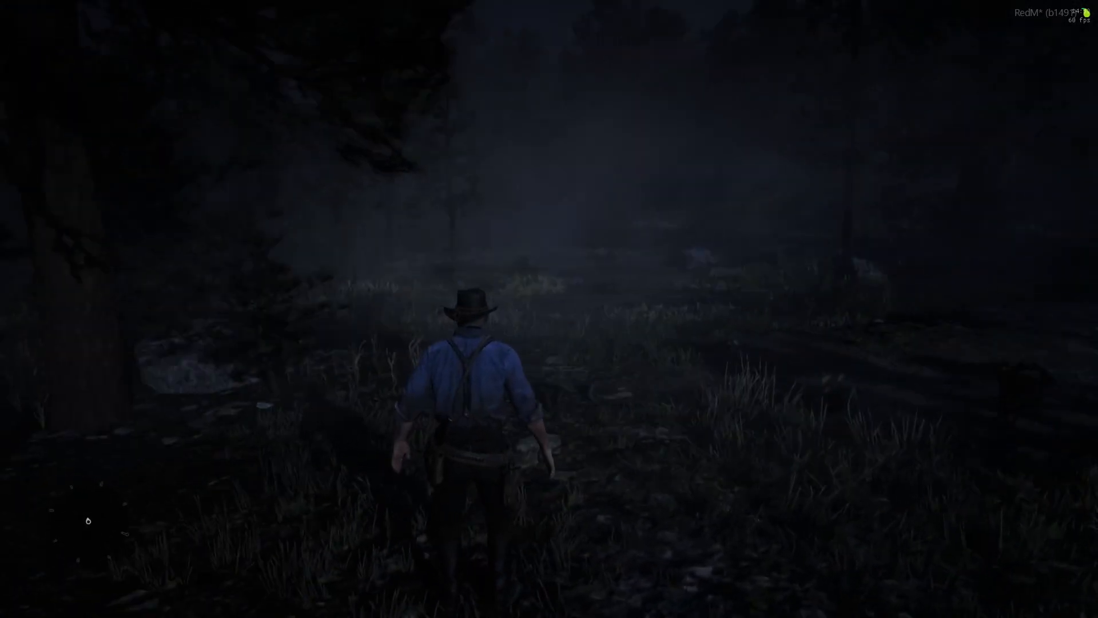
key("w")
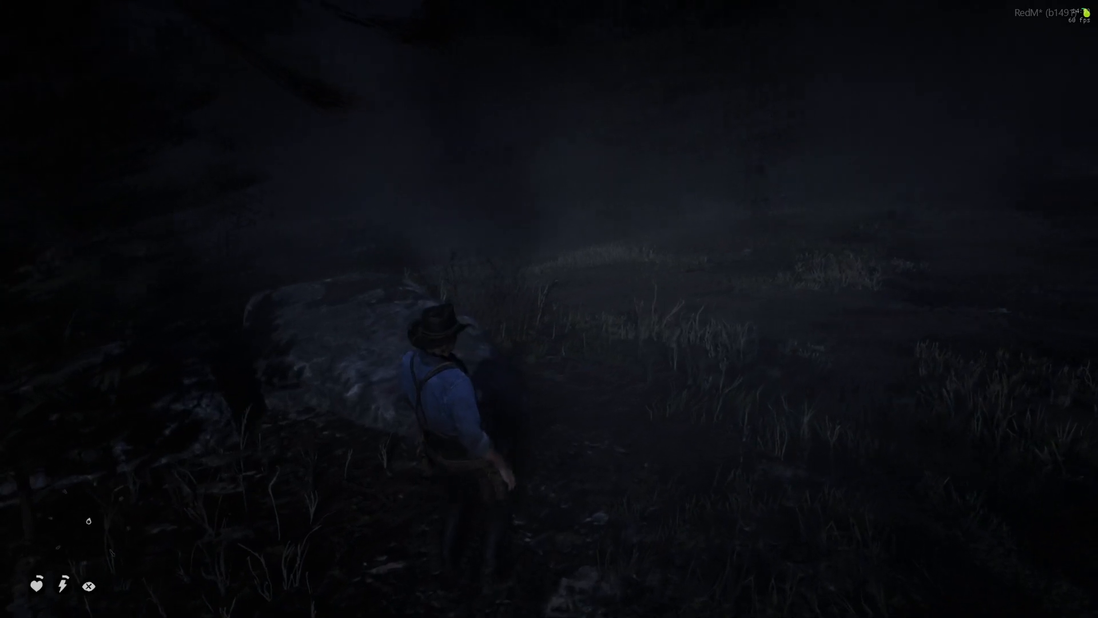
key("w")
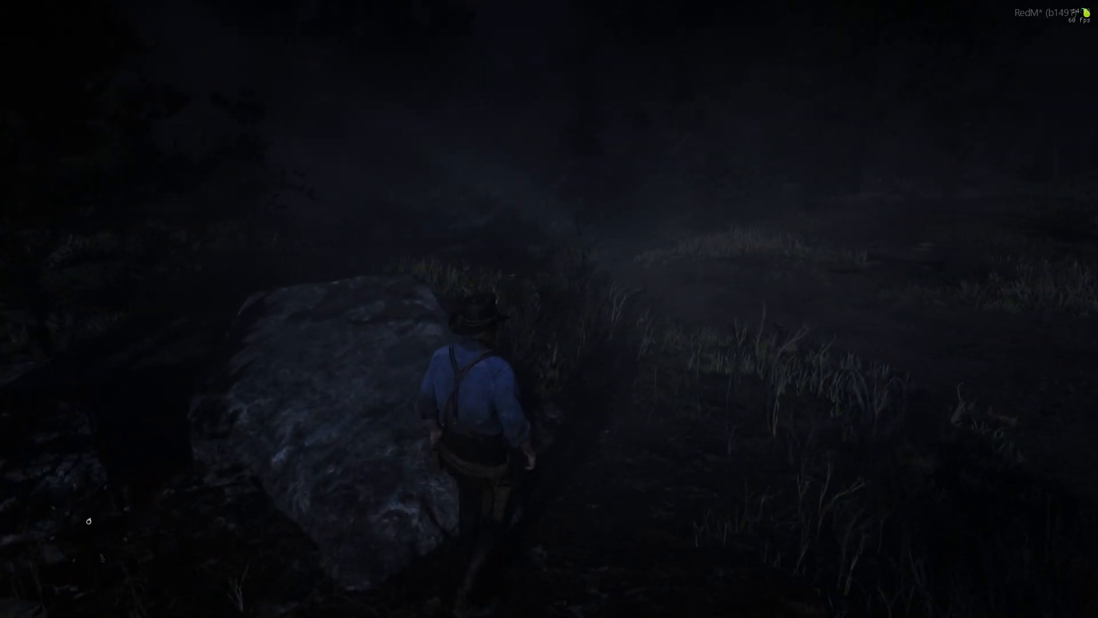
key("w")
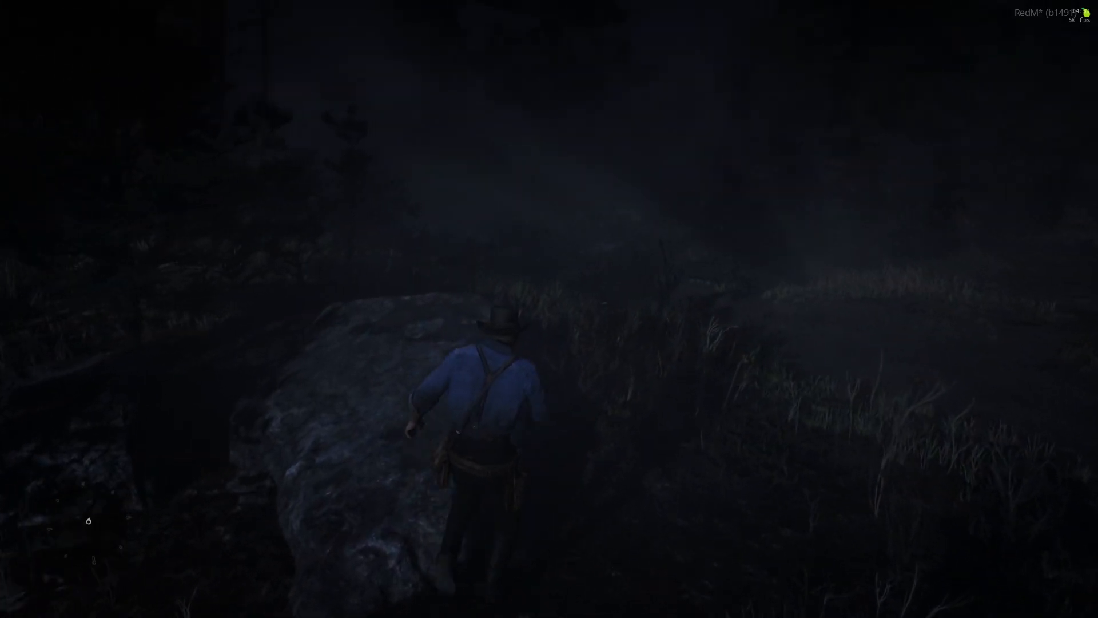
key("w")
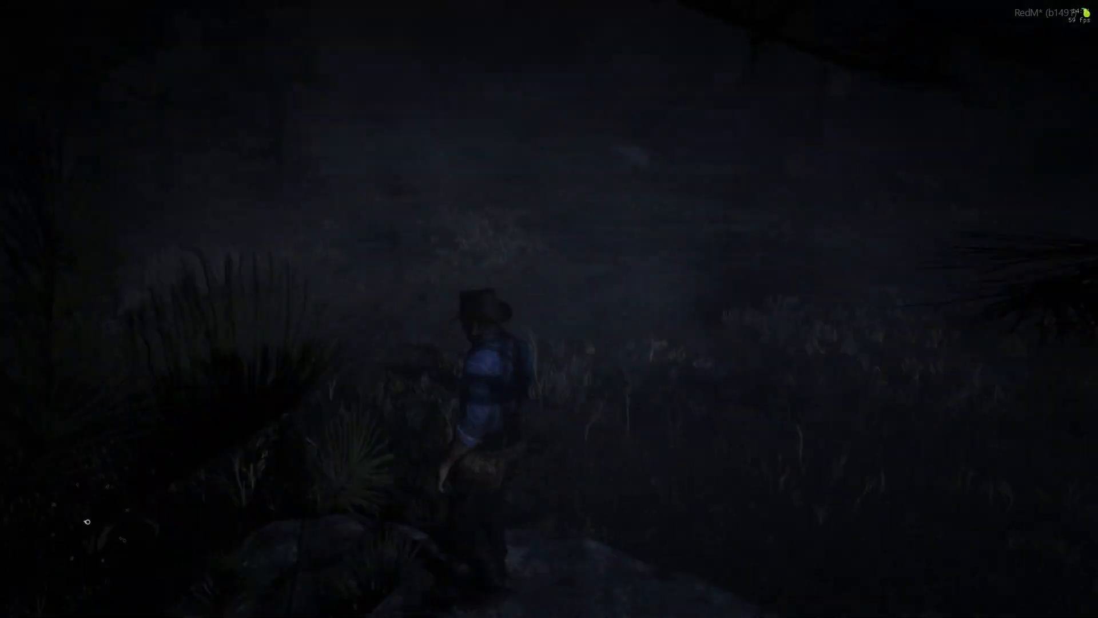
key("w")
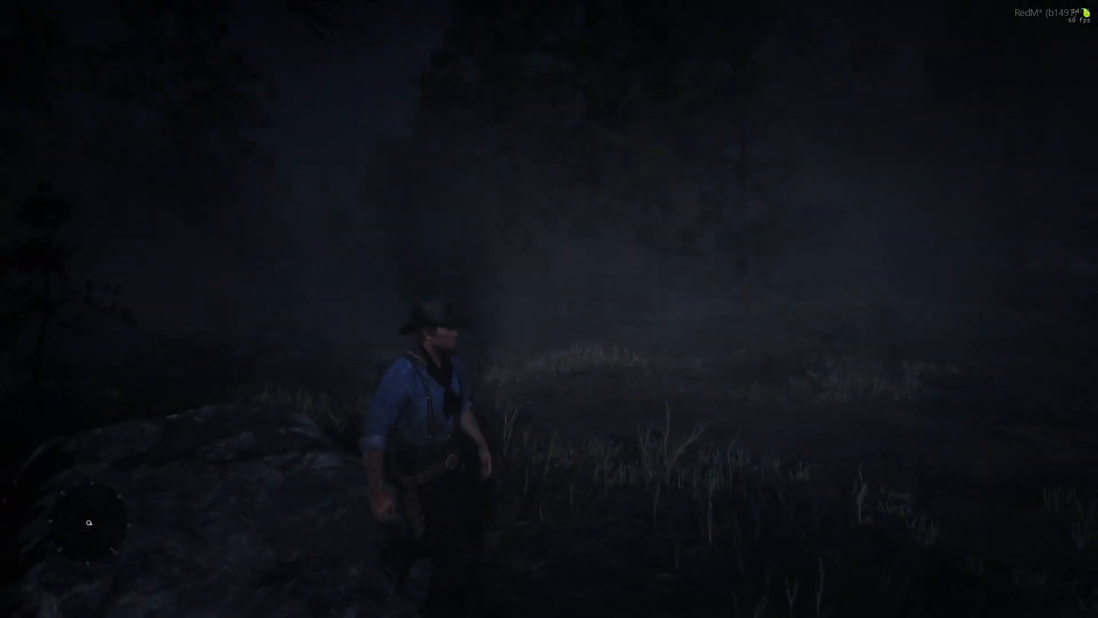
key("w")
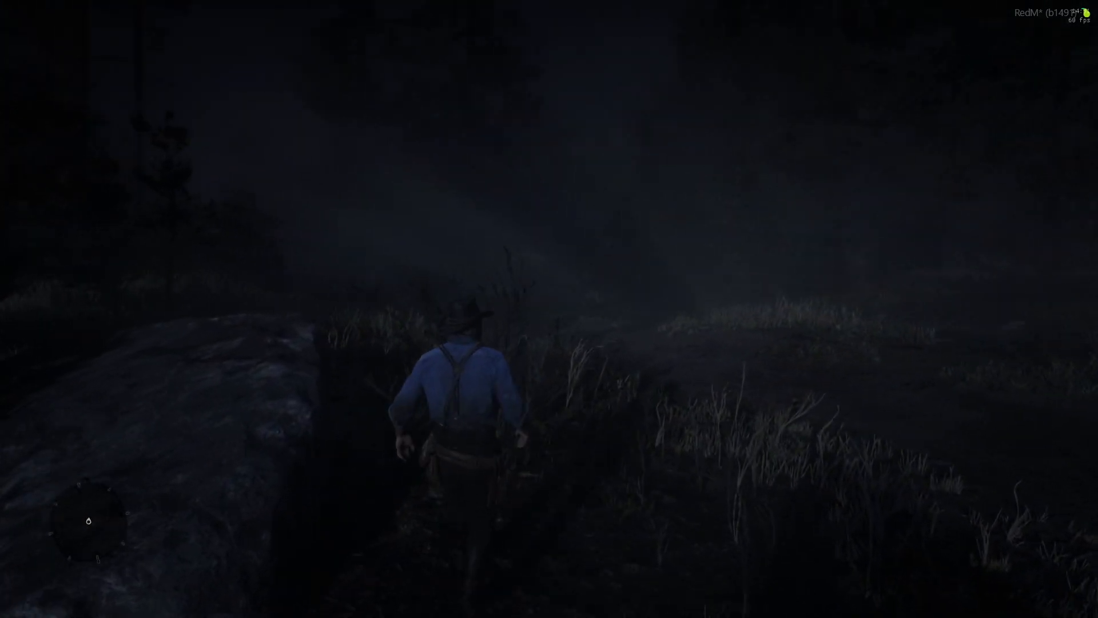
key("w")
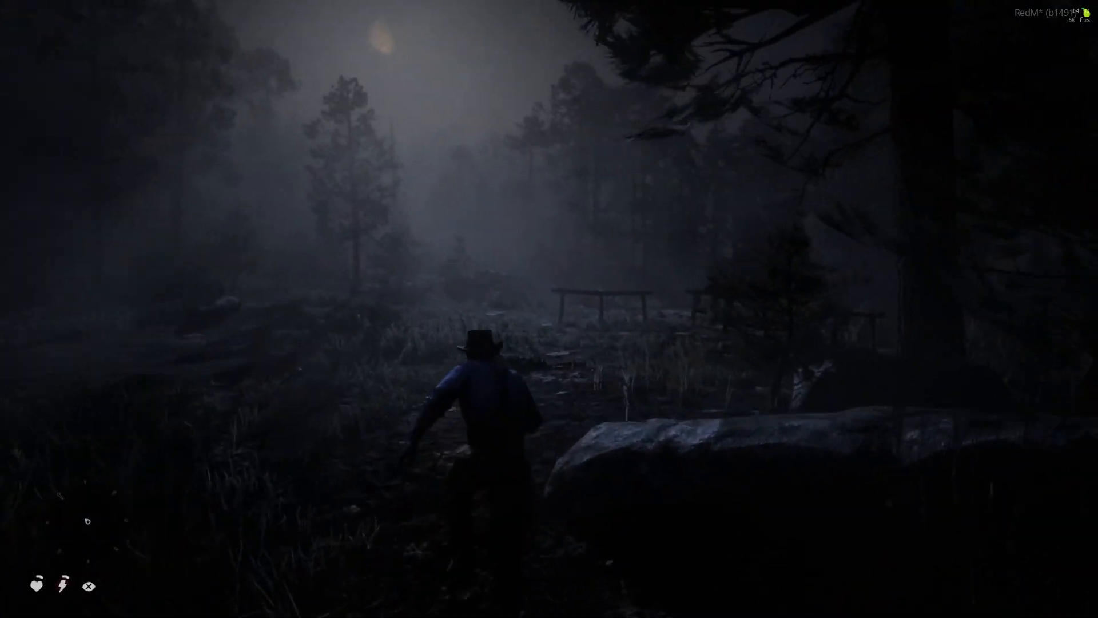
key("w")
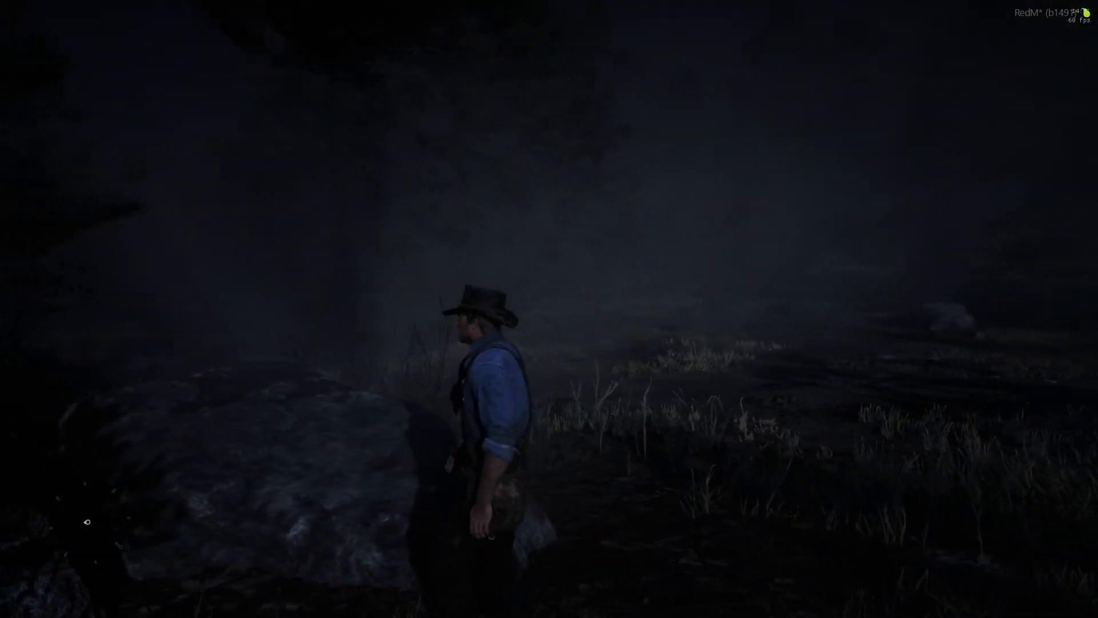
key("s")
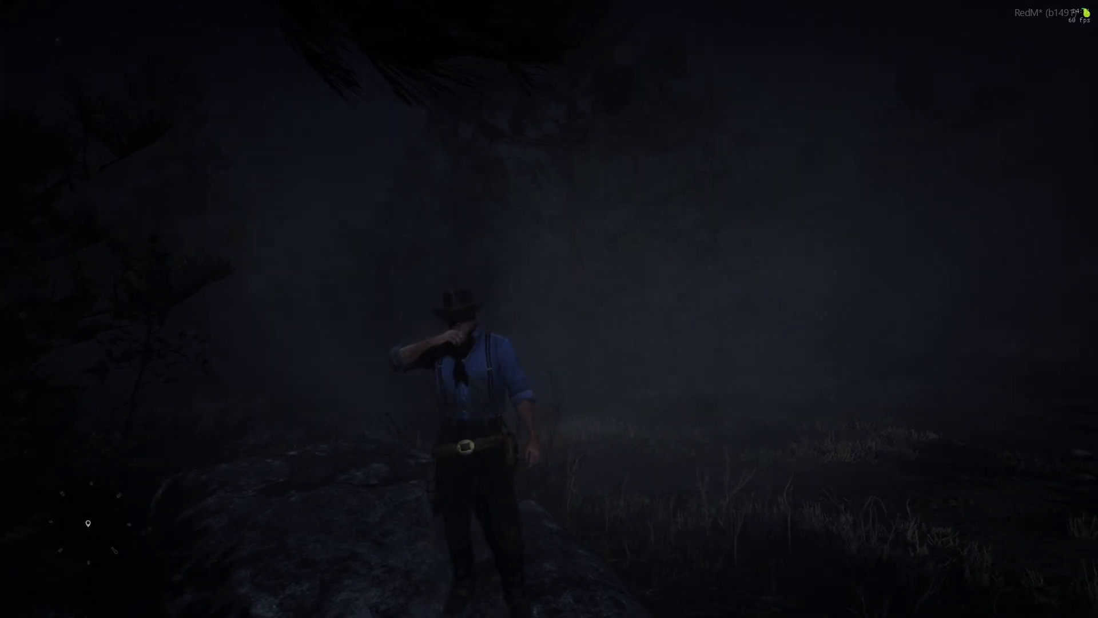
key("s")
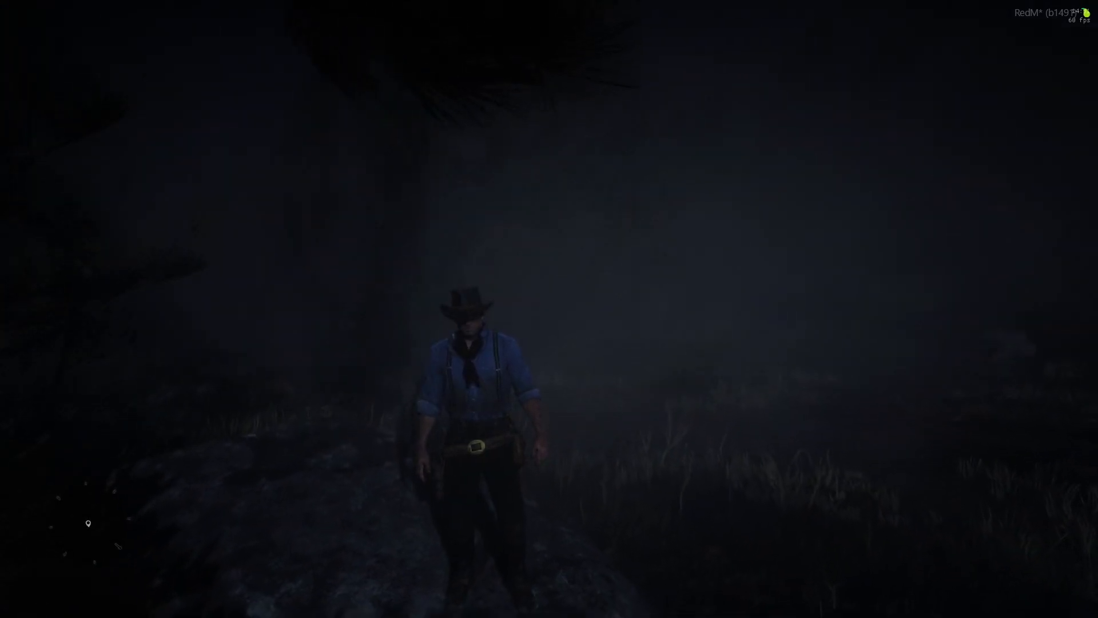